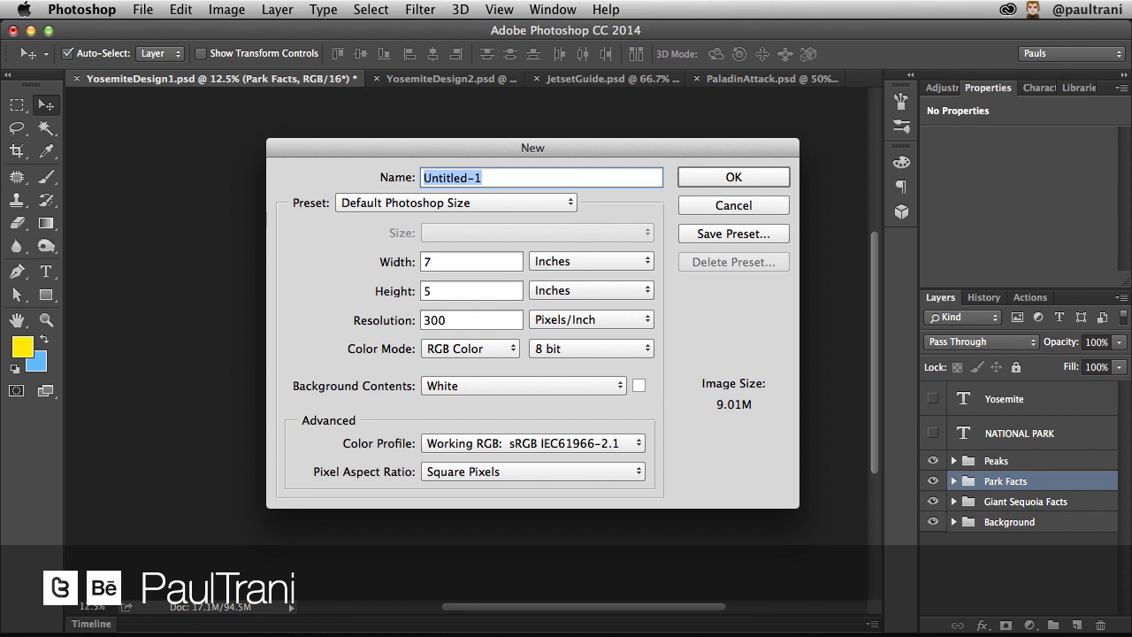
Create a new 2880 × 1800 px document using the Web preset's MacBook Pro 15 (Retina) size.
left_click(437, 202)
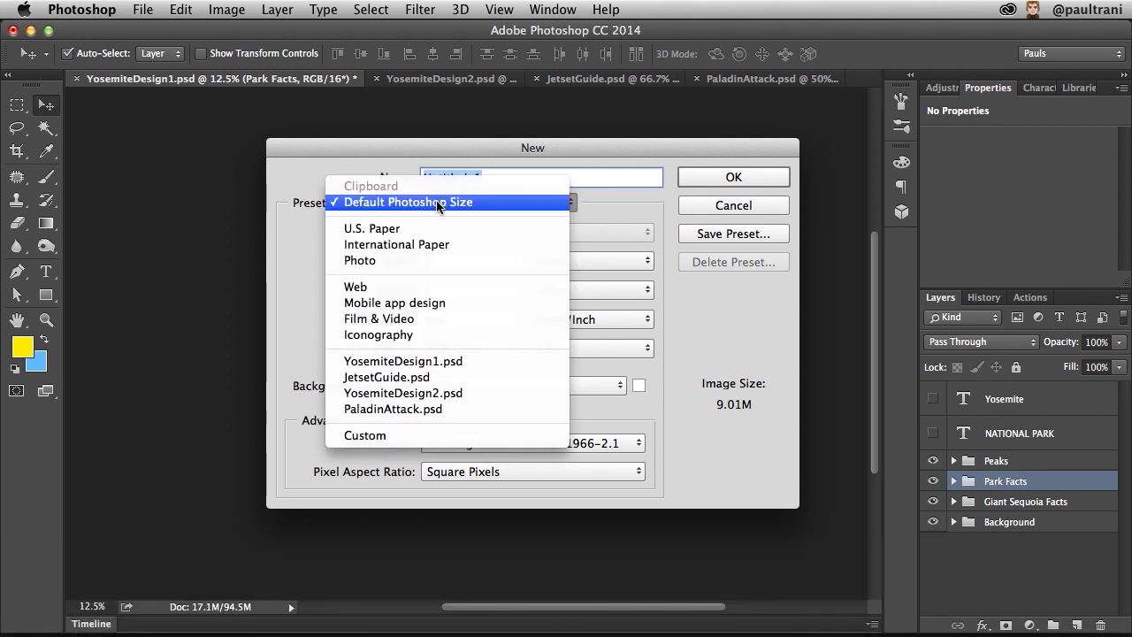
left_click(526, 290)
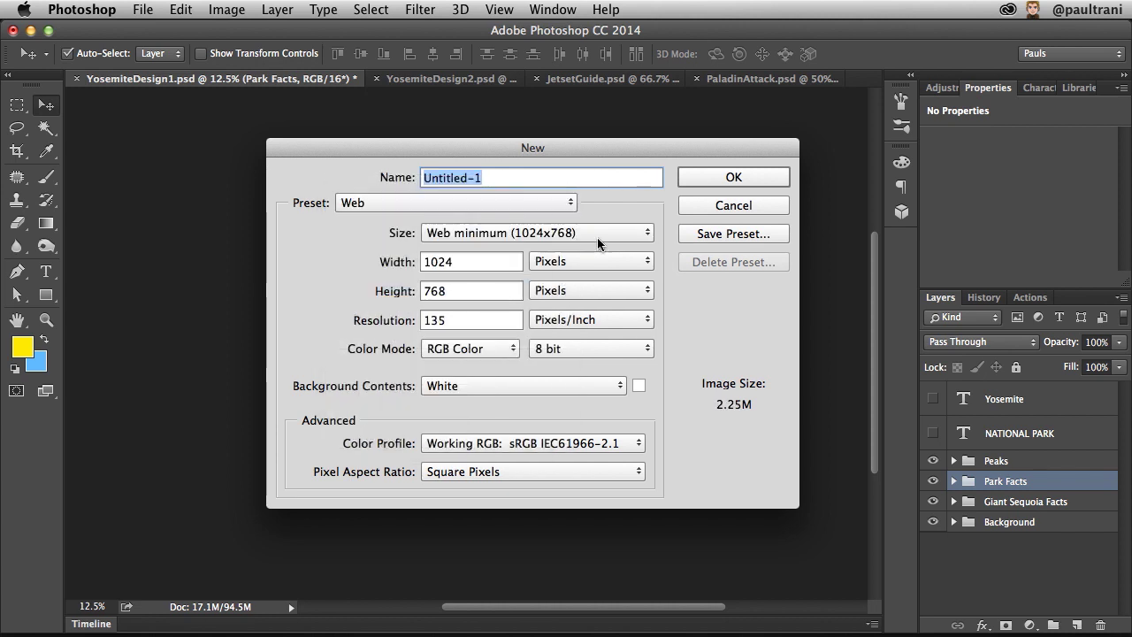
left_click(599, 233)
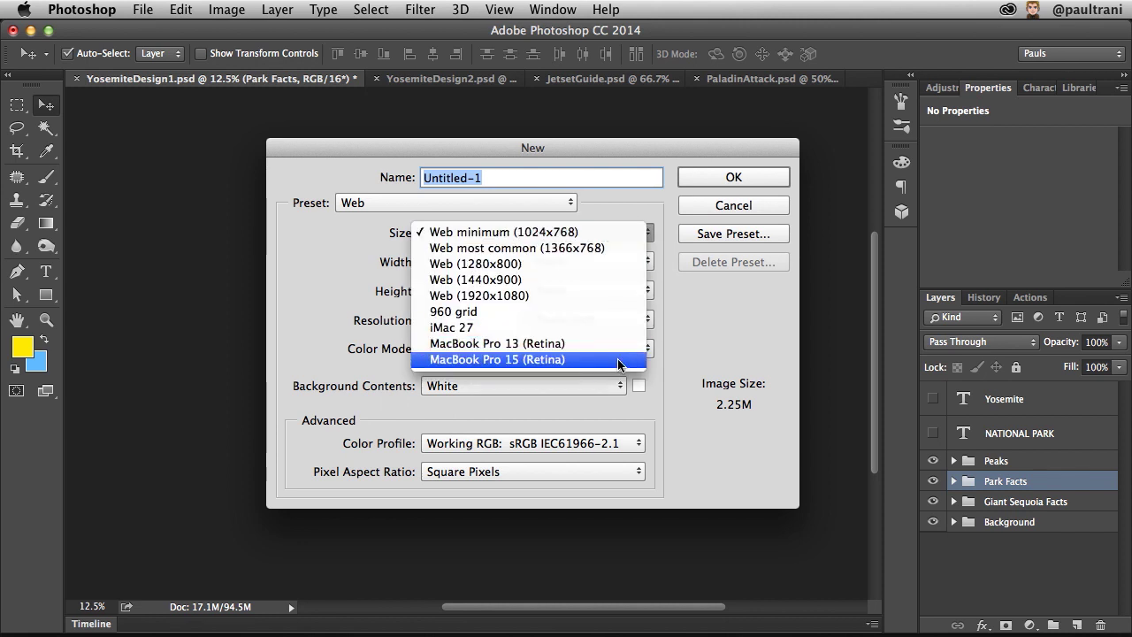
left_click(620, 361)
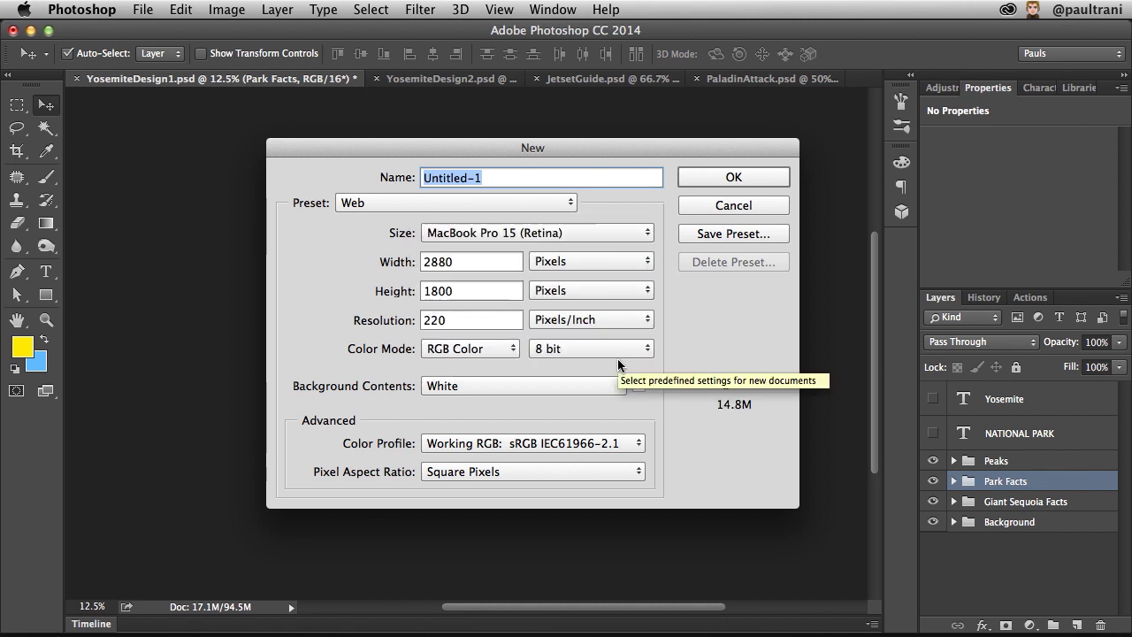
left_click(708, 179)
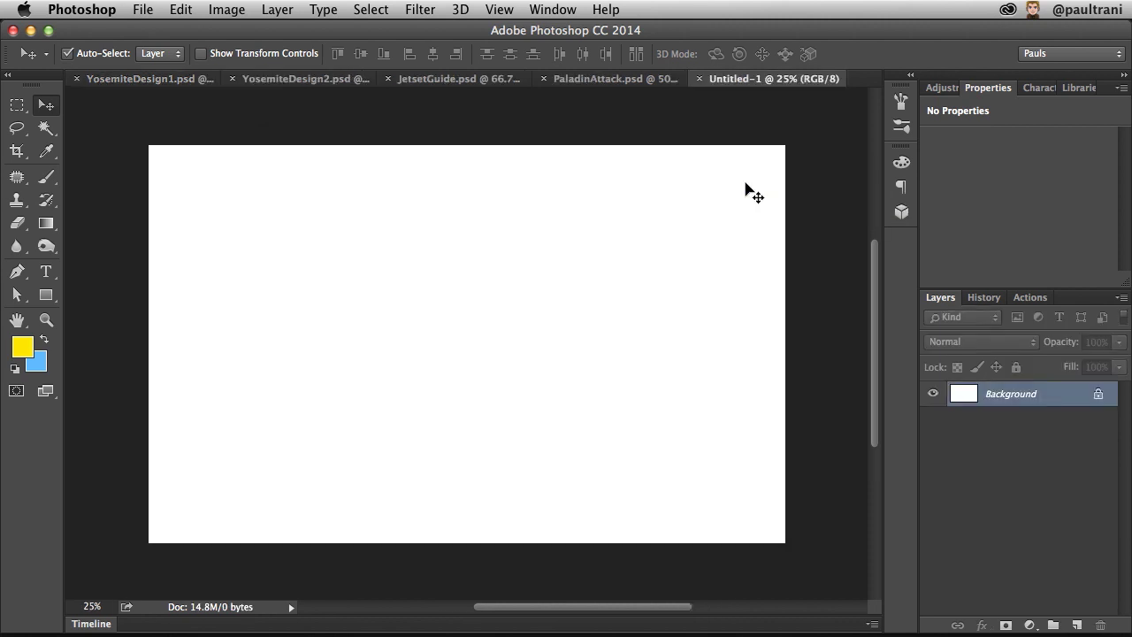
Show rulers, try a few vertical guides, then undo them so the canvas is clear.
key("super+r")
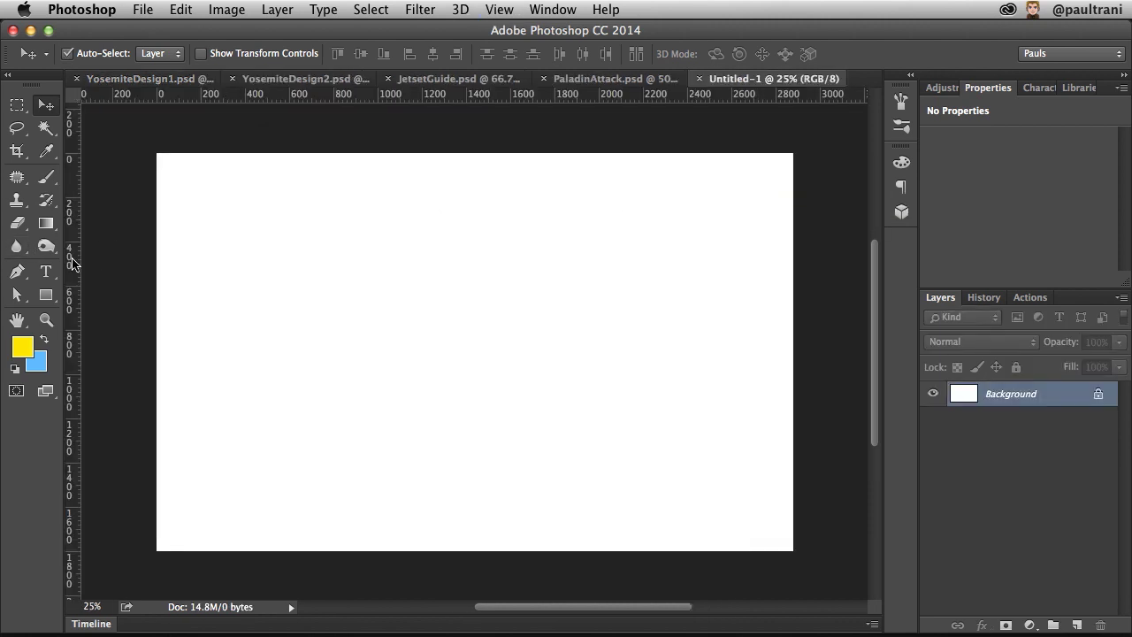
left_click_drag(75, 261, 264, 273)
left_click_drag(76, 239, 544, 252)
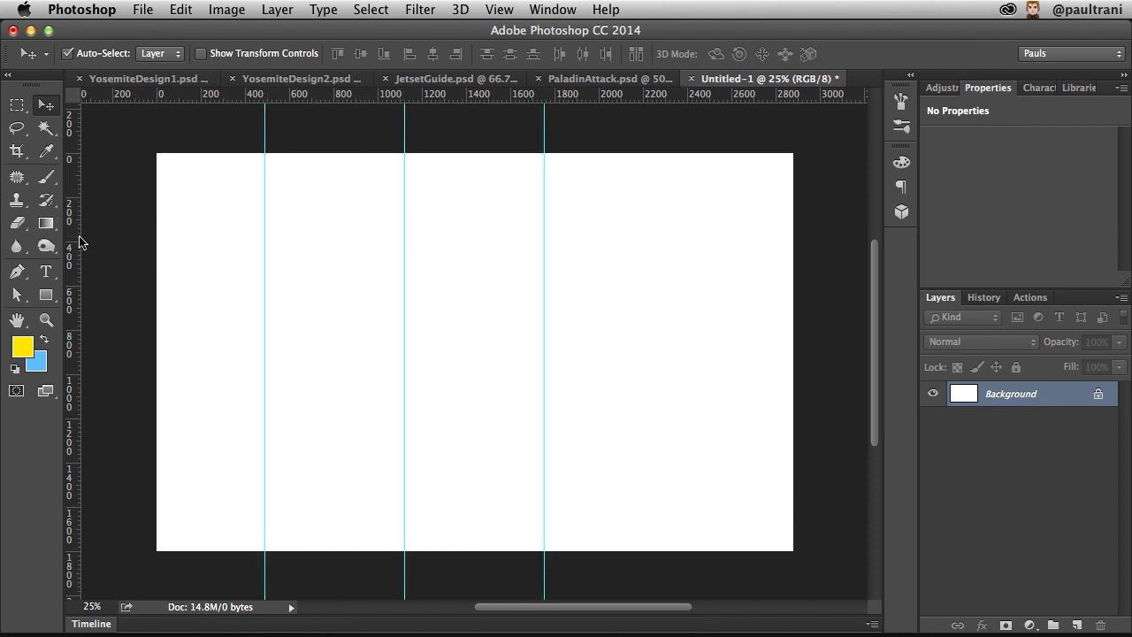
left_click_drag(83, 243, 672, 294)
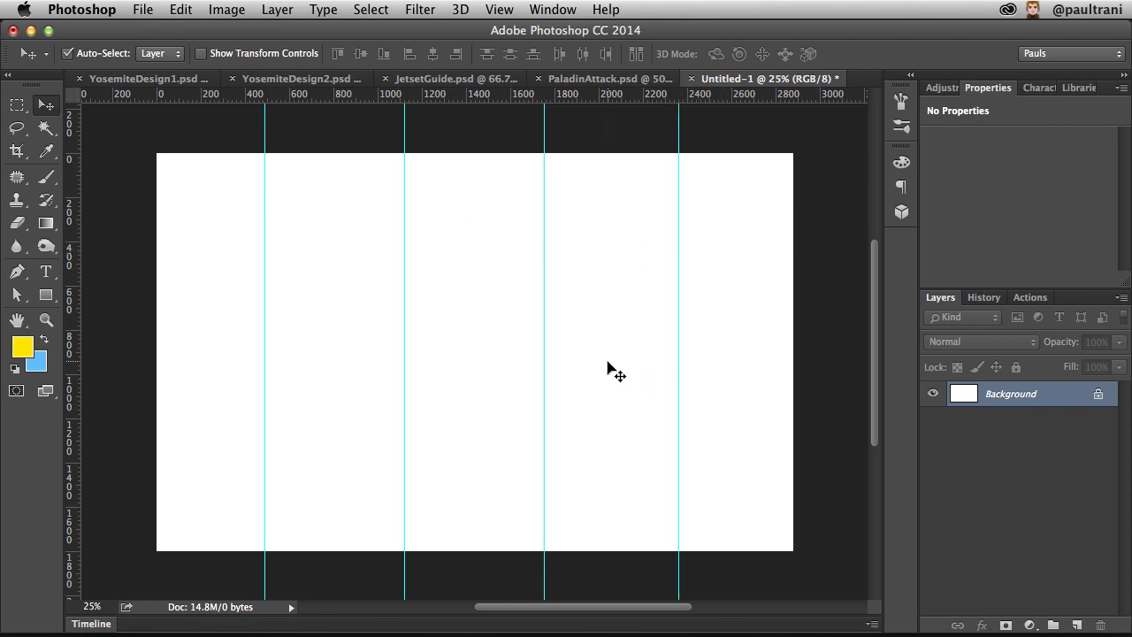
key("super+alt+z")
key("super+alt+z")
key("super+alt+z")
key("super+alt+z")
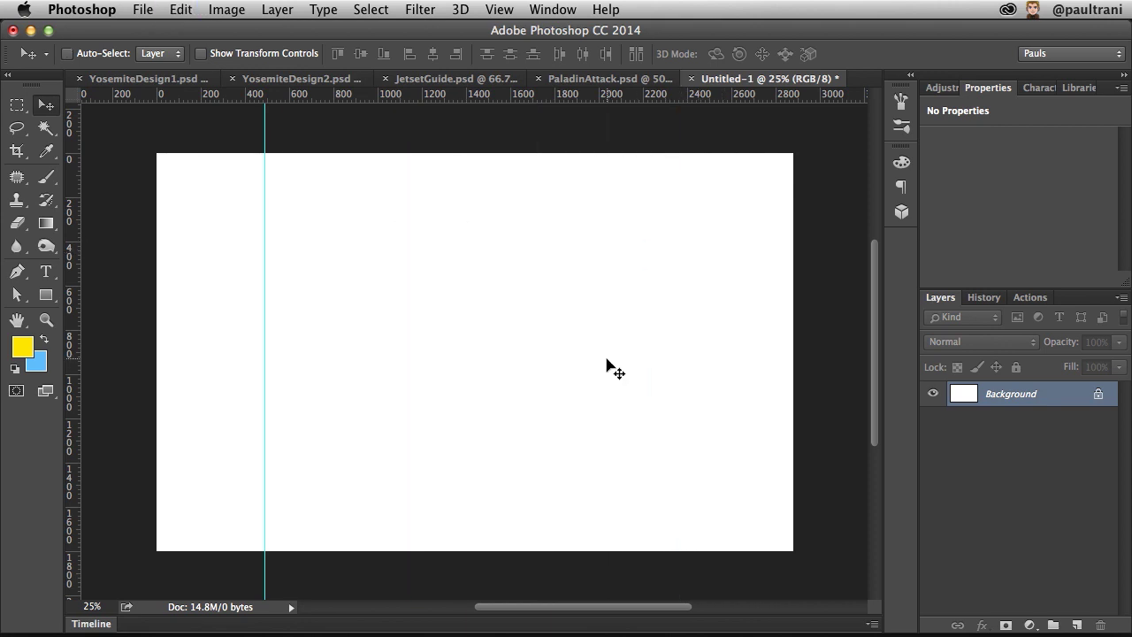
left_click(501, 10)
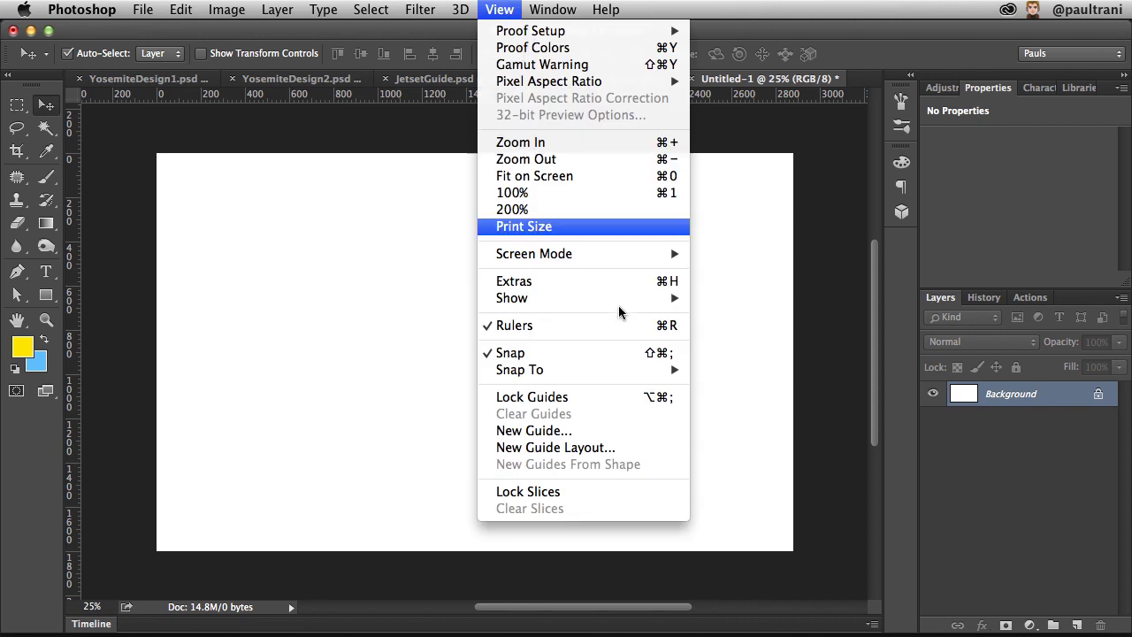
In New Guide Layout, turn on margins and set them to 20 px on all sides.
left_click(658, 448)
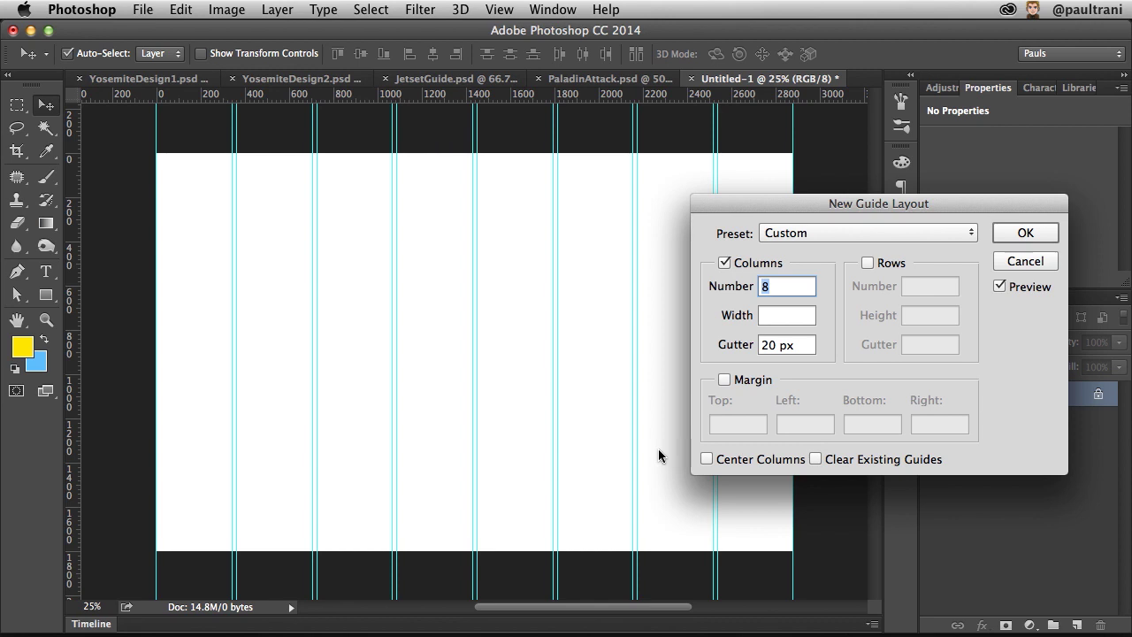
left_click(801, 347)
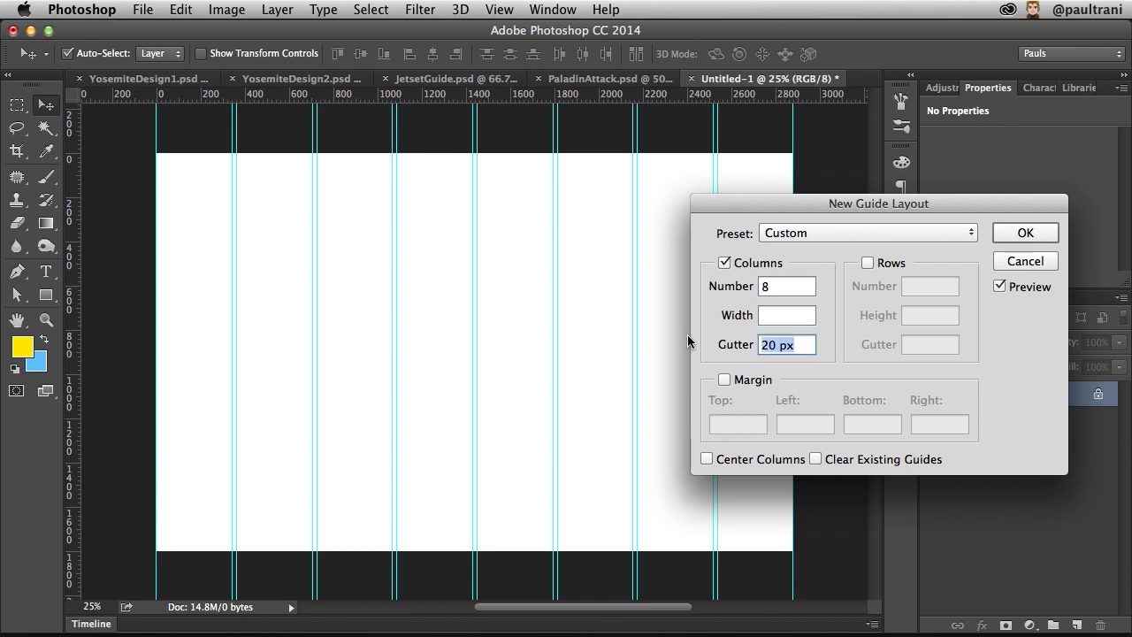
left_click(724, 380)
type("20 px")
left_click(807, 426)
type("20 px")
key("Tab")
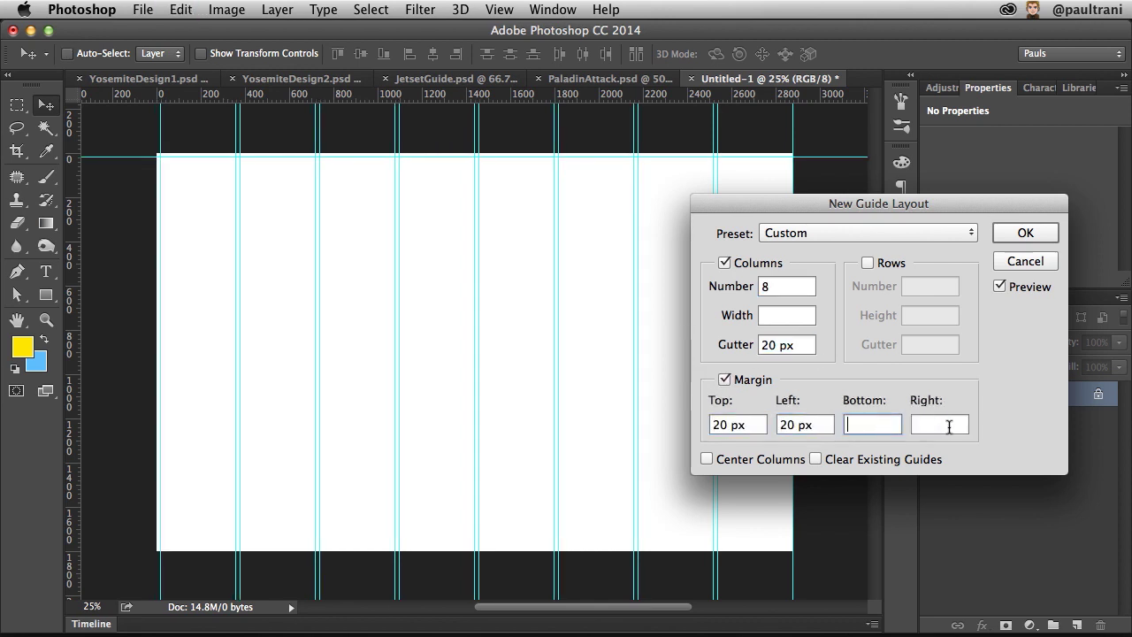
type("20 px")
key("Tab")
type("20 px")
Set 4 columns and 4 rows with a 20 px row gutter, and apply the grid.
left_click(867, 263)
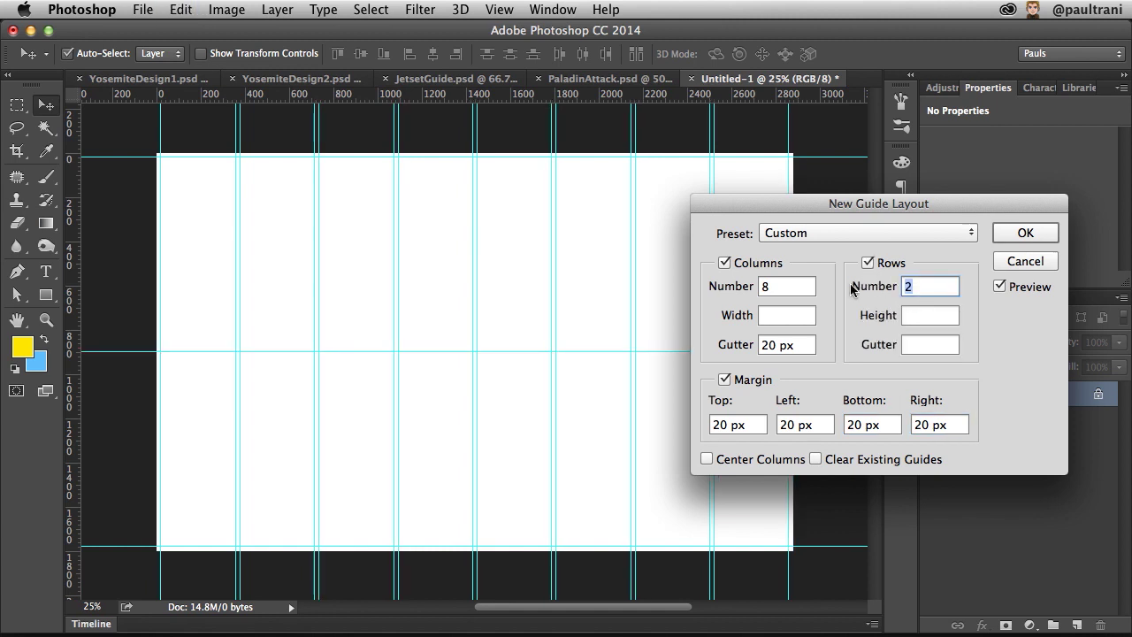
type("4")
left_click(727, 286)
type("4")
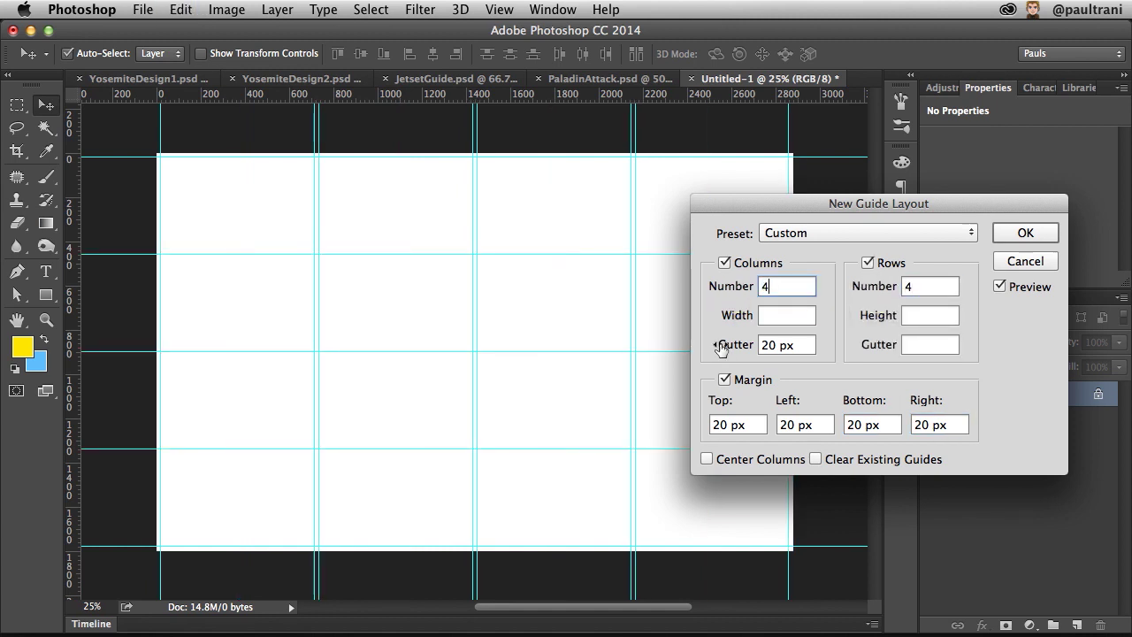
left_click(912, 344)
type("20 px")
key("Return")
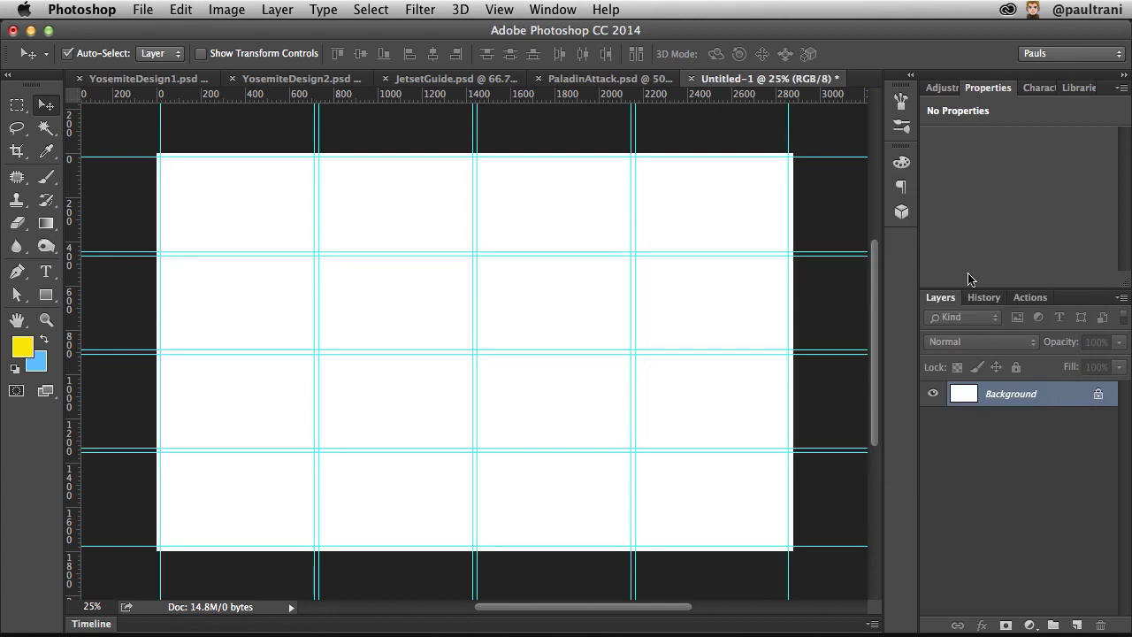
Hide guides, draw a circle, add guides from its shape and fill it light blue.
key("super+semicolon")
key("u")
left_click_drag(324, 282, 452, 409)
left_click(518, 9)
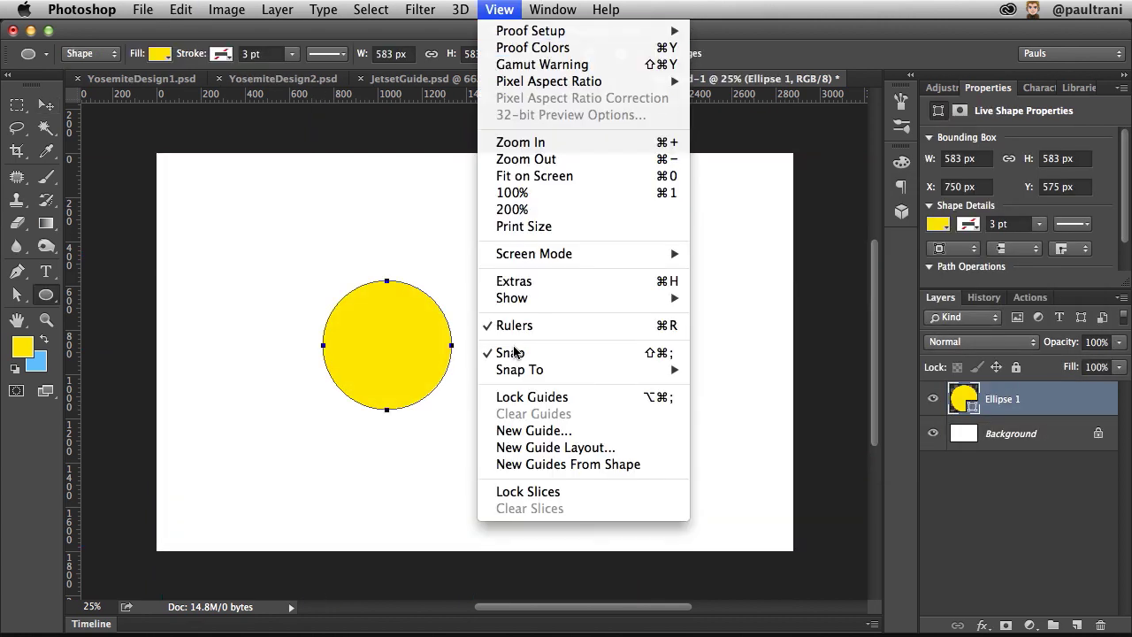
left_click(611, 464)
left_click(160, 53)
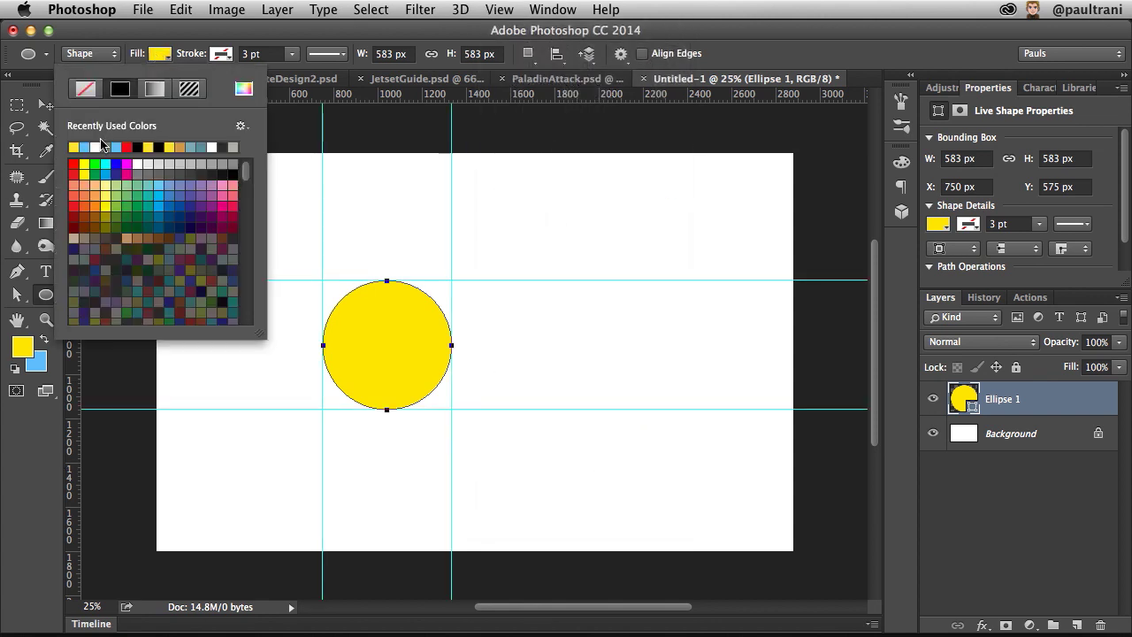
left_click(116, 147)
left_click(1077, 625)
left_click(1077, 625)
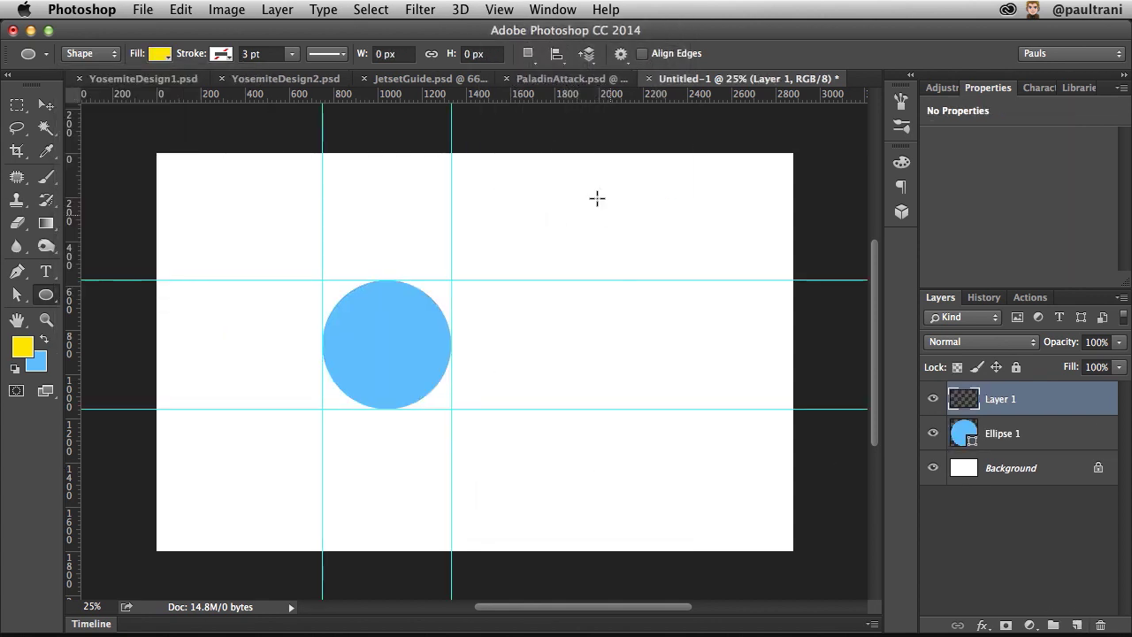
Draw a 600 × 136 px bar beside the circle and add two evenly spaced copies with Smart Guides.
key("super+equal")
key("shift+u")
left_click_drag(533, 255, 709, 297)
left_click(498, 10)
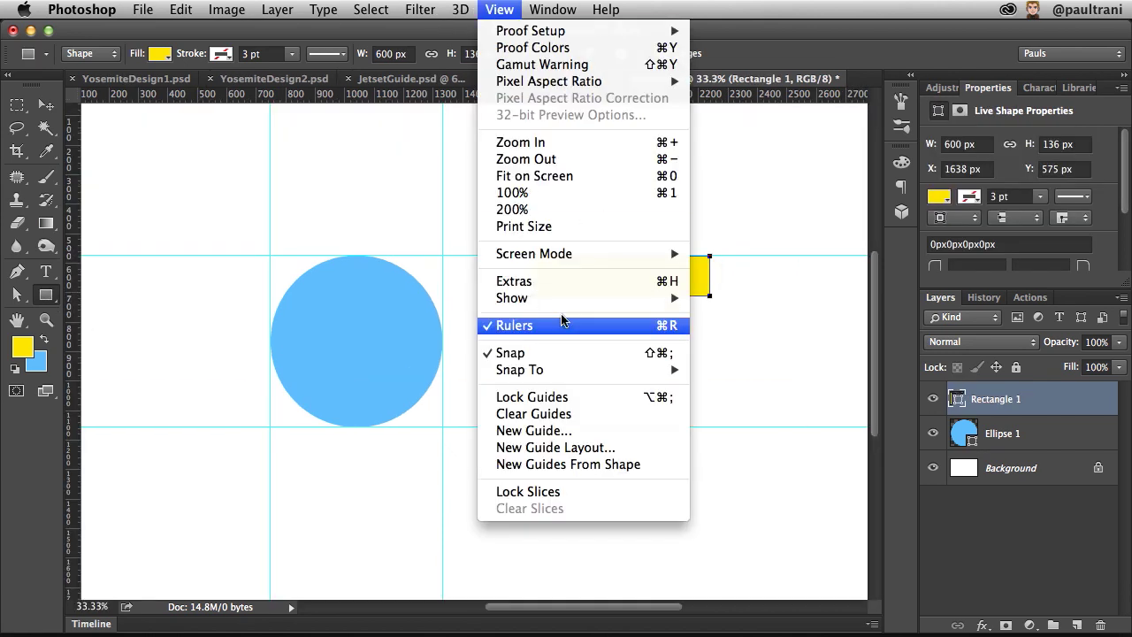
mouse_move(566, 298)
left_click(805, 339)
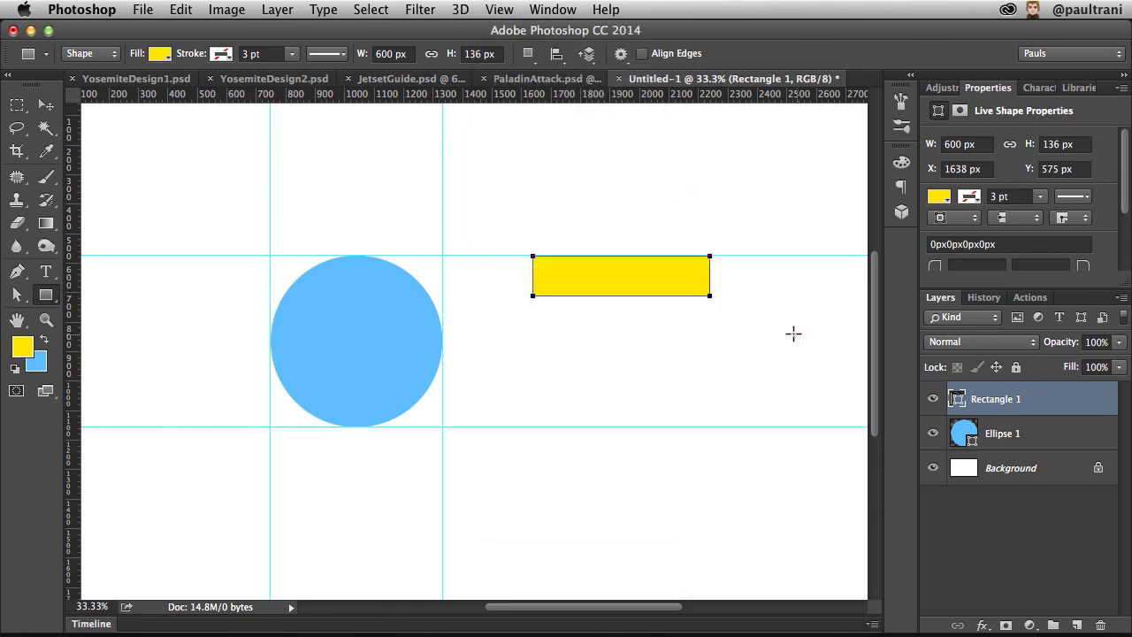
left_click(46, 105)
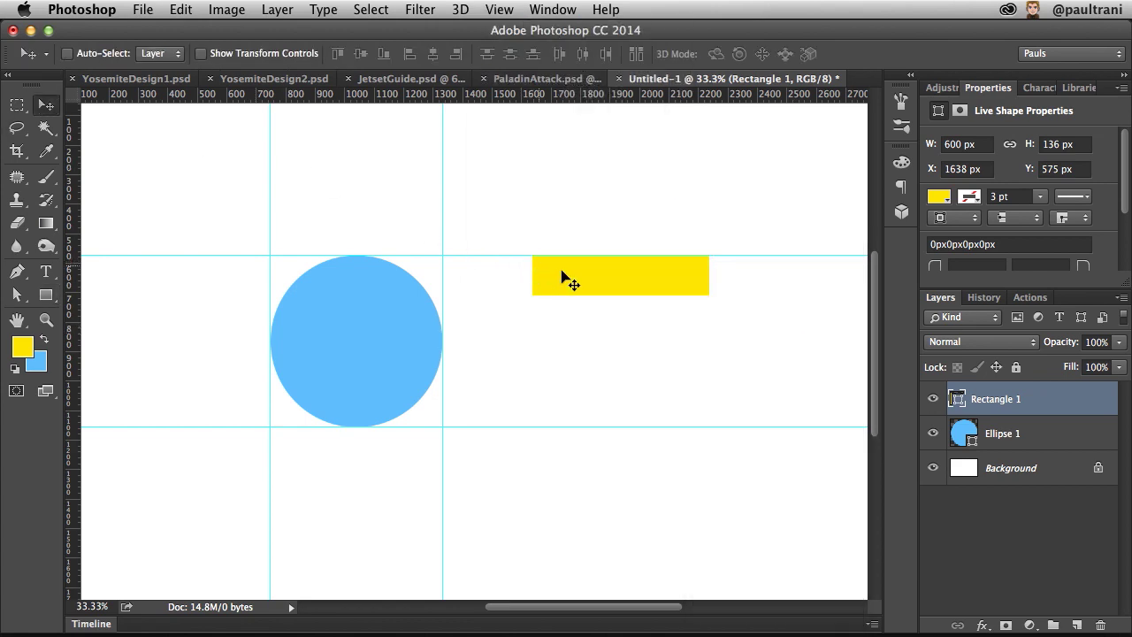
left_click_drag(561, 269, 565, 343)
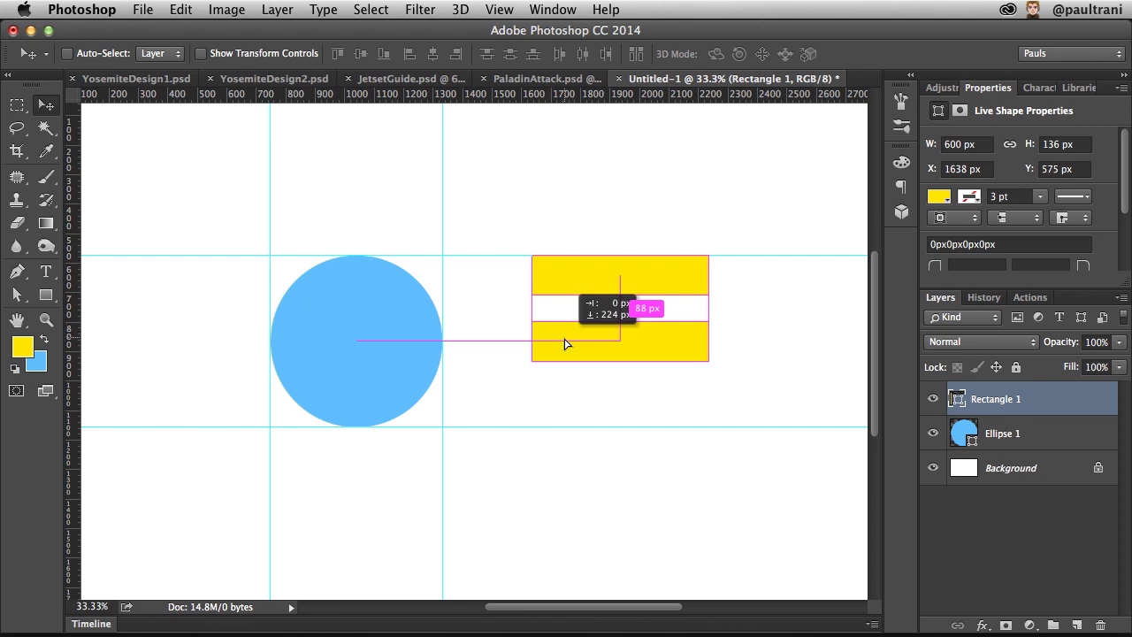
left_click_drag(566, 343, 569, 408)
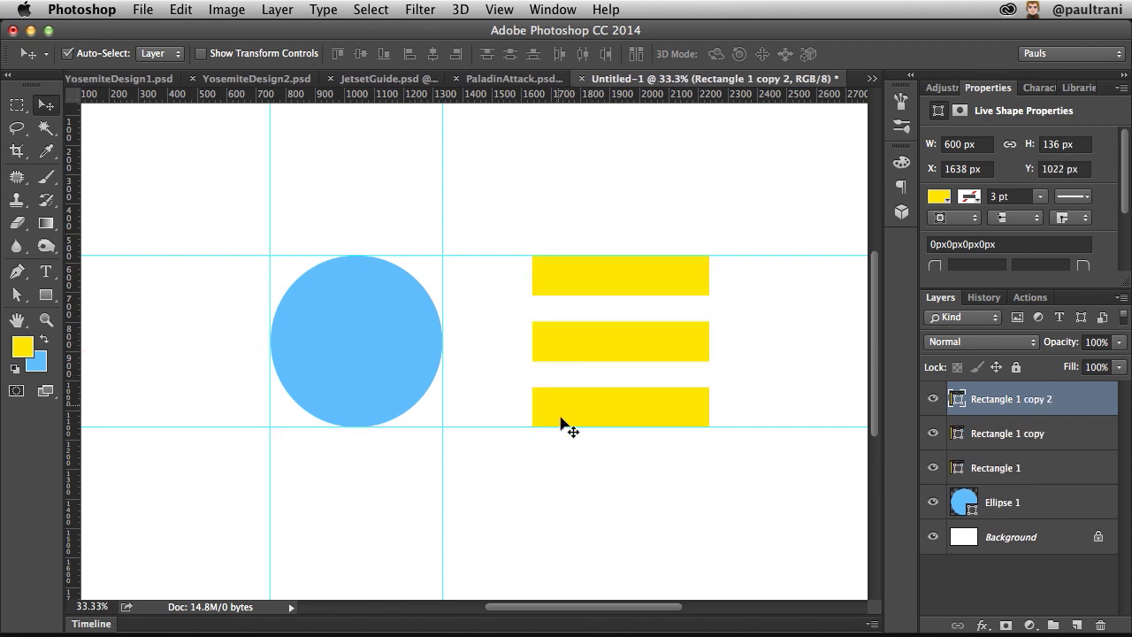
key("super")
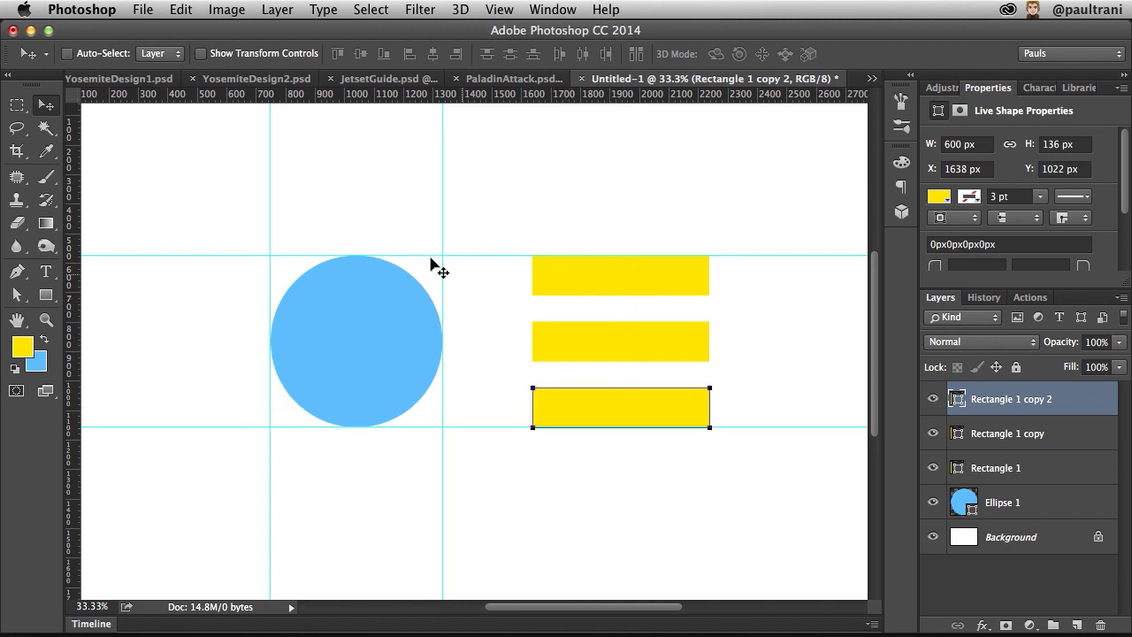
left_click(101, 80)
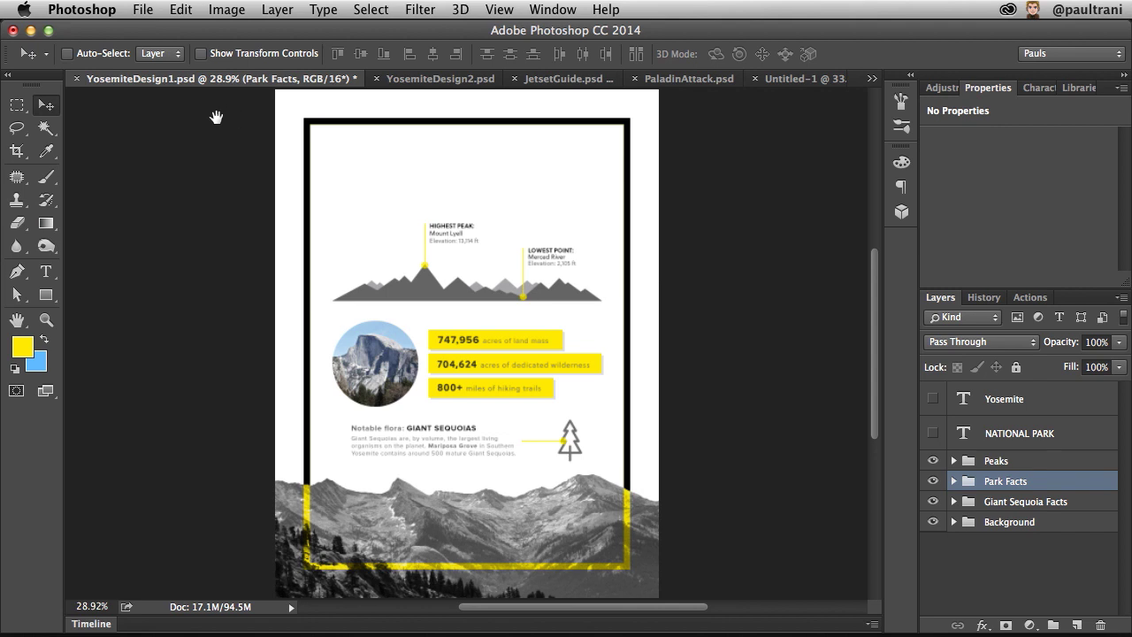
Pan and zoom in on the YosemiteDesign1 Park Facts section.
mouse_move(216, 117)
left_mouse_down()
mouse_move(402, 230)
mouse_move(426, 308)
mouse_move(265, 109)
mouse_move(235, 111)
mouse_move(362, 265)
mouse_move(376, 310)
mouse_move(189, 207)
mouse_move(492, 376)
mouse_move(288, 125)
mouse_move(265, 207)
mouse_move(245, 209)
mouse_move(227, 116)
left_mouse_up()
key("super+equal")
key("super+equal")
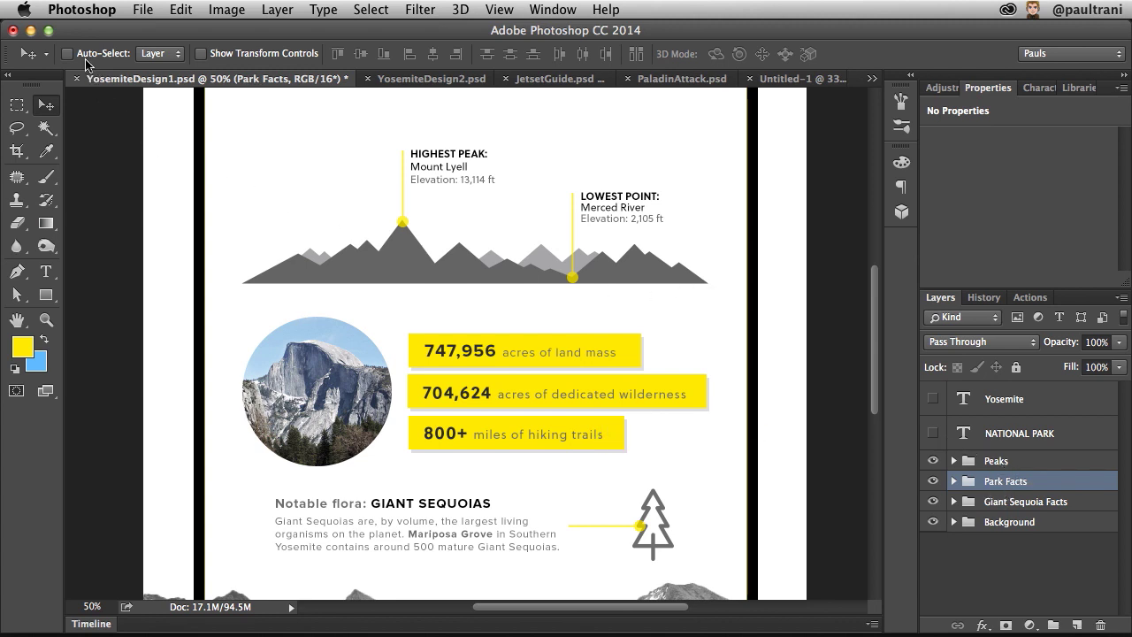
Select the 704,624 acres bar and nudge it slightly to the right.
left_click(67, 54)
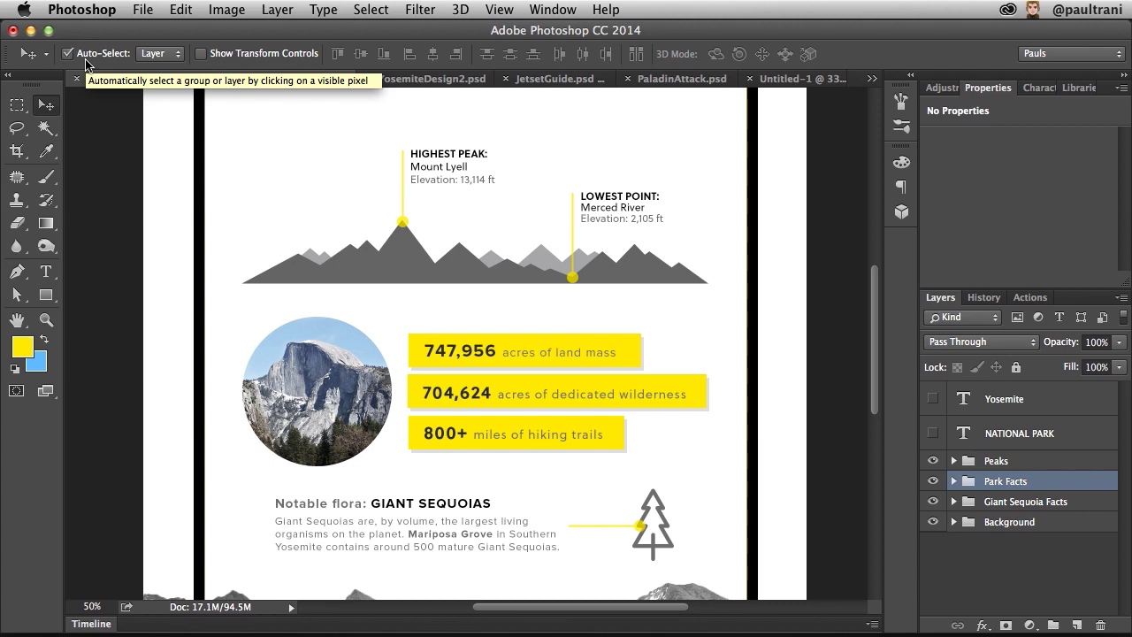
key("super")
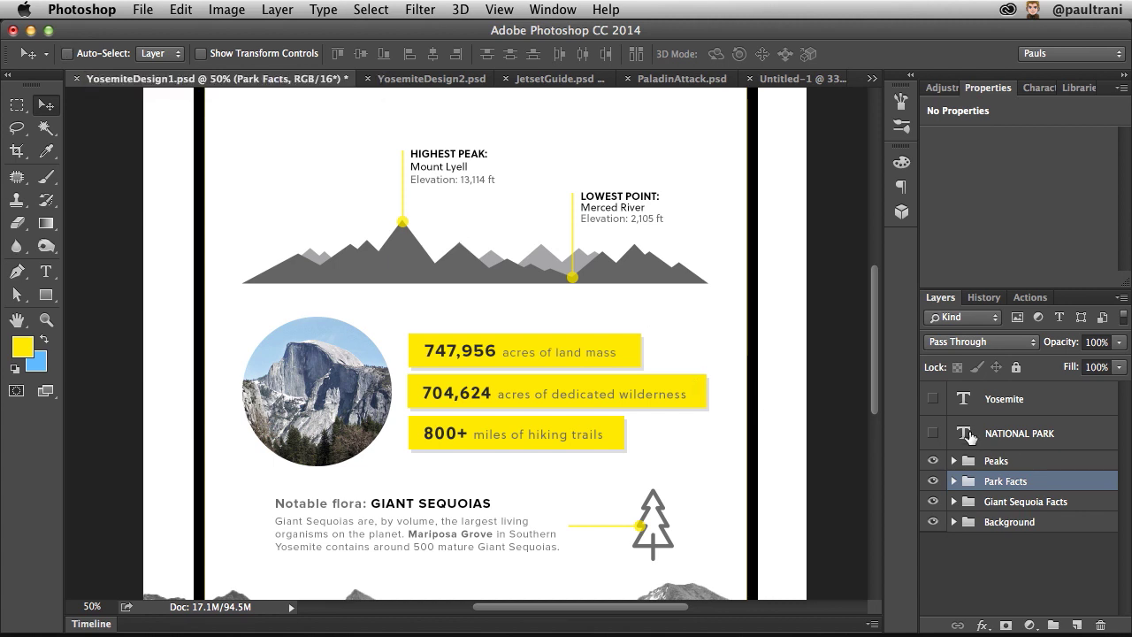
left_click(691, 388, "super")
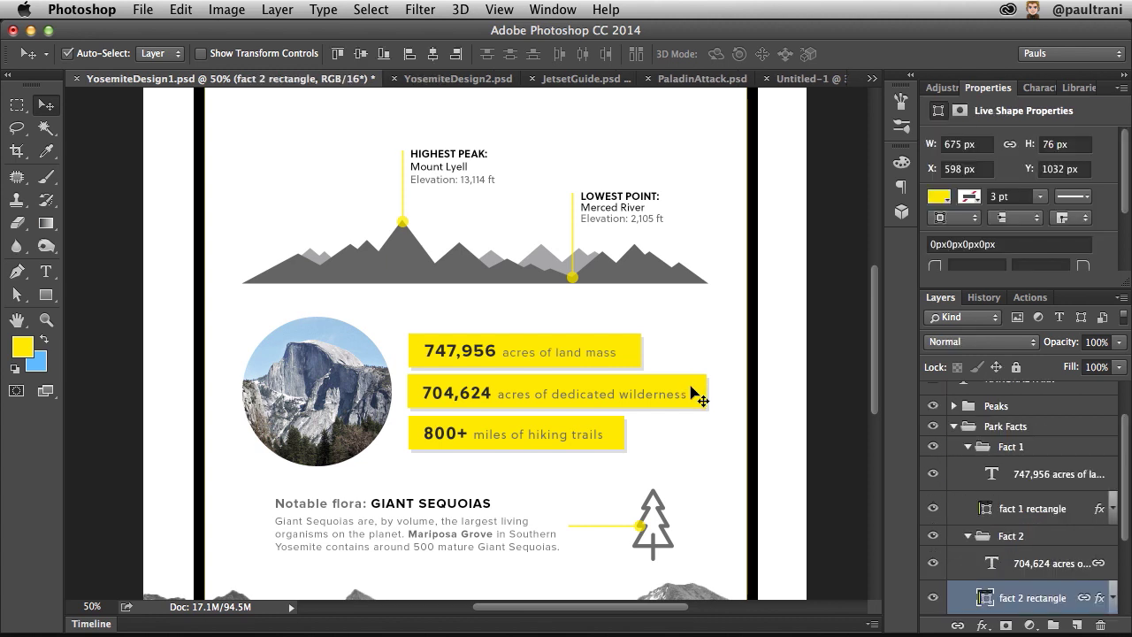
left_click_drag(691, 387, 705, 392)
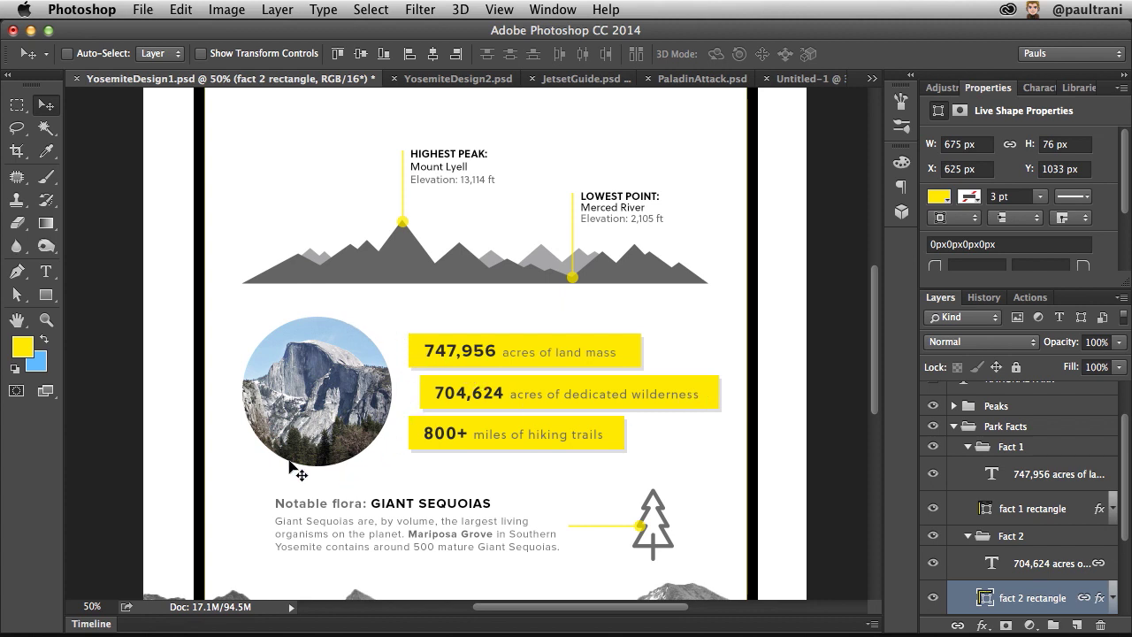
Pan up to the page's top border, then switch to the JetsetGuide logo in Illustrator.
left_click_drag(394, 157, 405, 328)
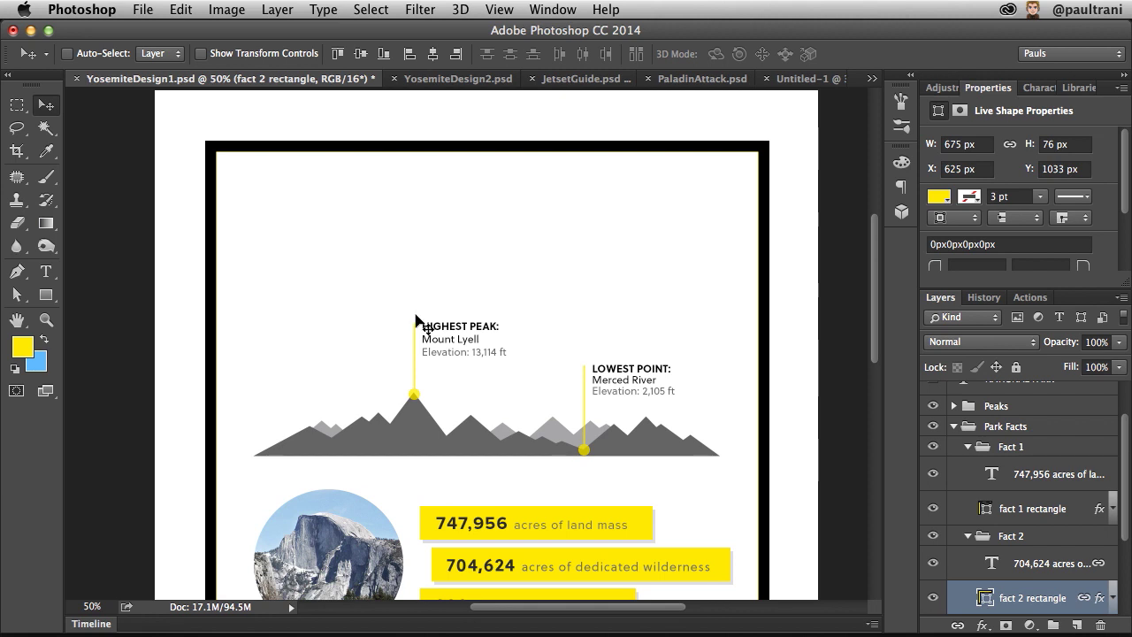
left_click(134, 11)
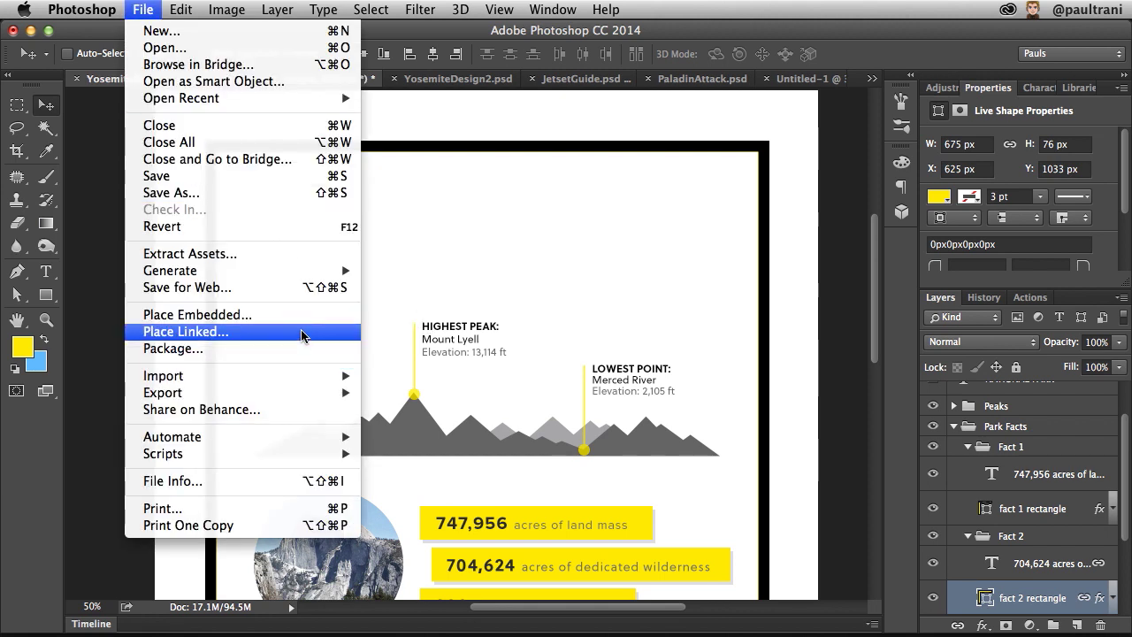
left_click(500, 313)
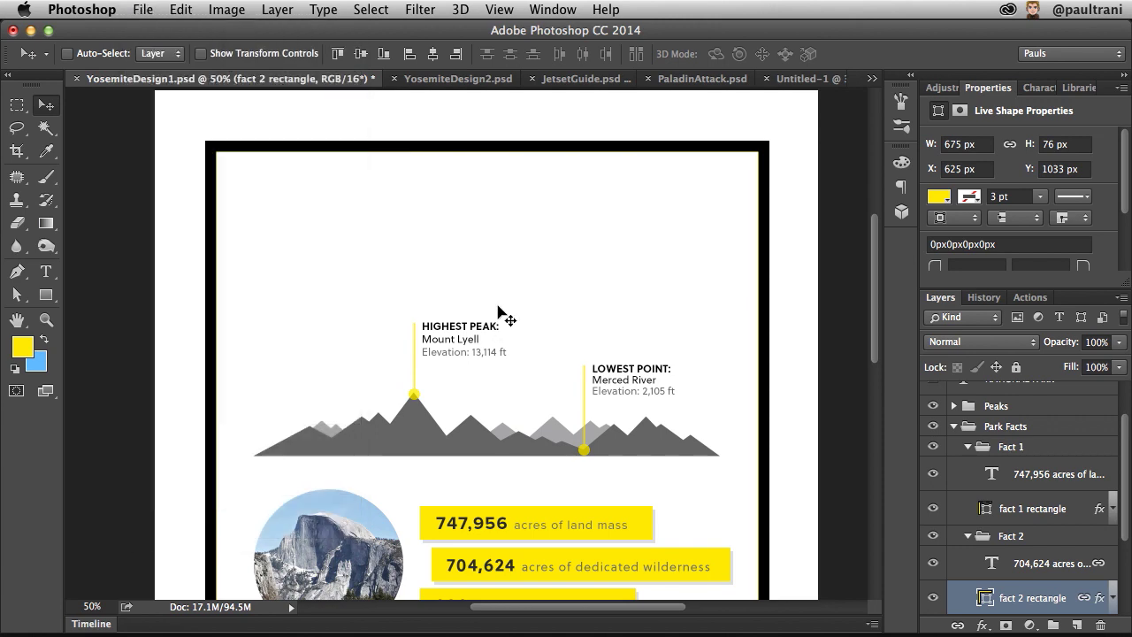
left_click(178, 616)
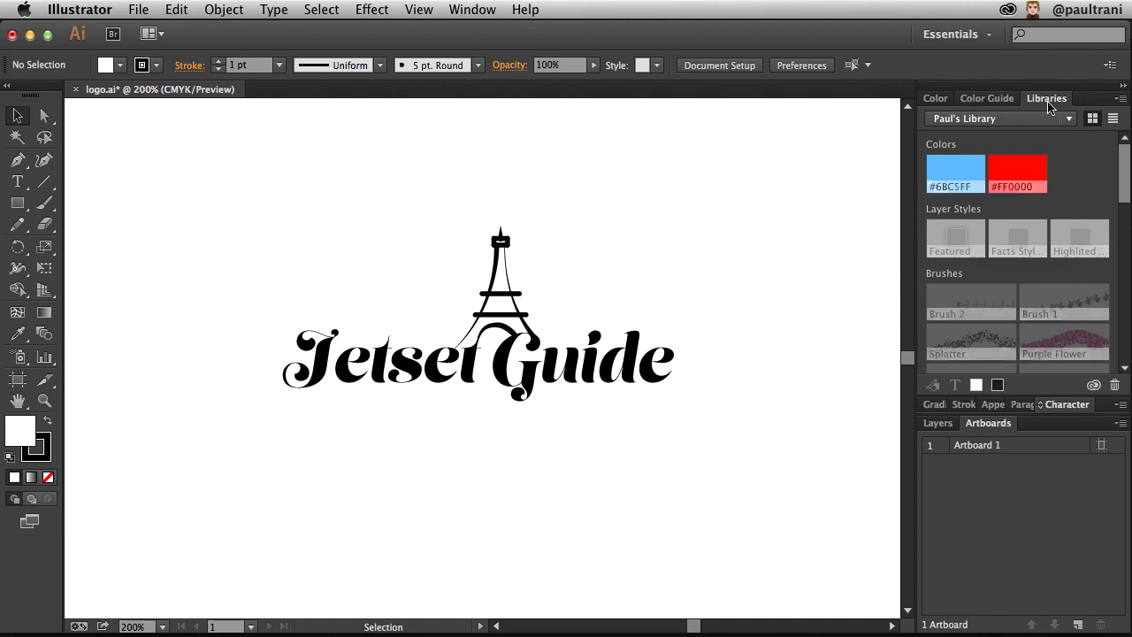
Float the Libraries panel out, keeping the current library selected.
left_click_drag(1048, 99, 705, 134)
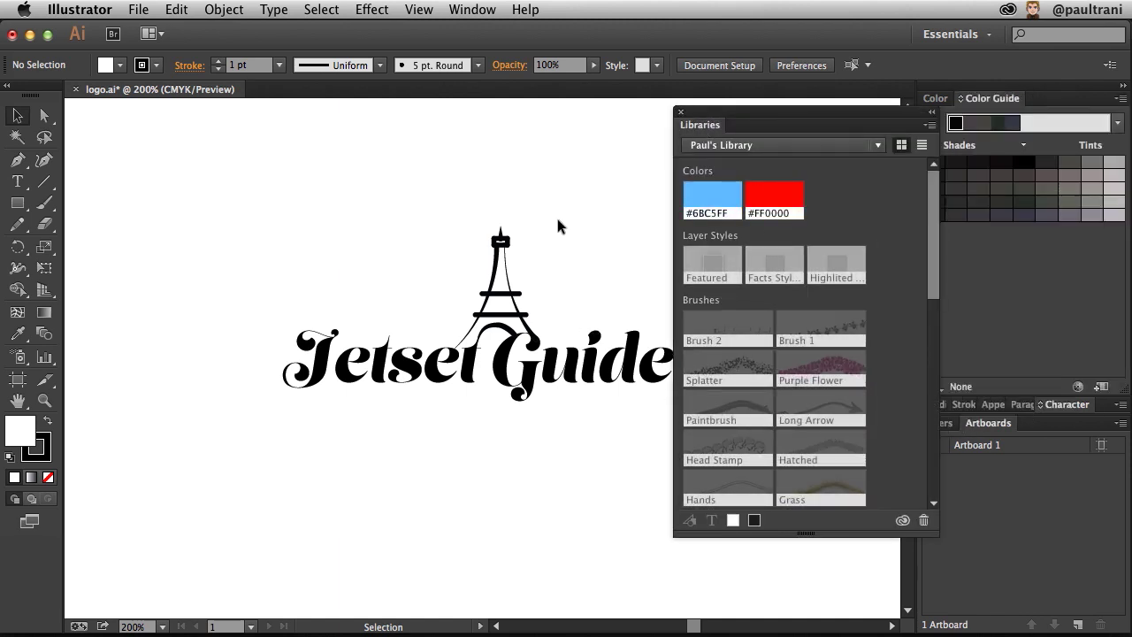
left_click(875, 148)
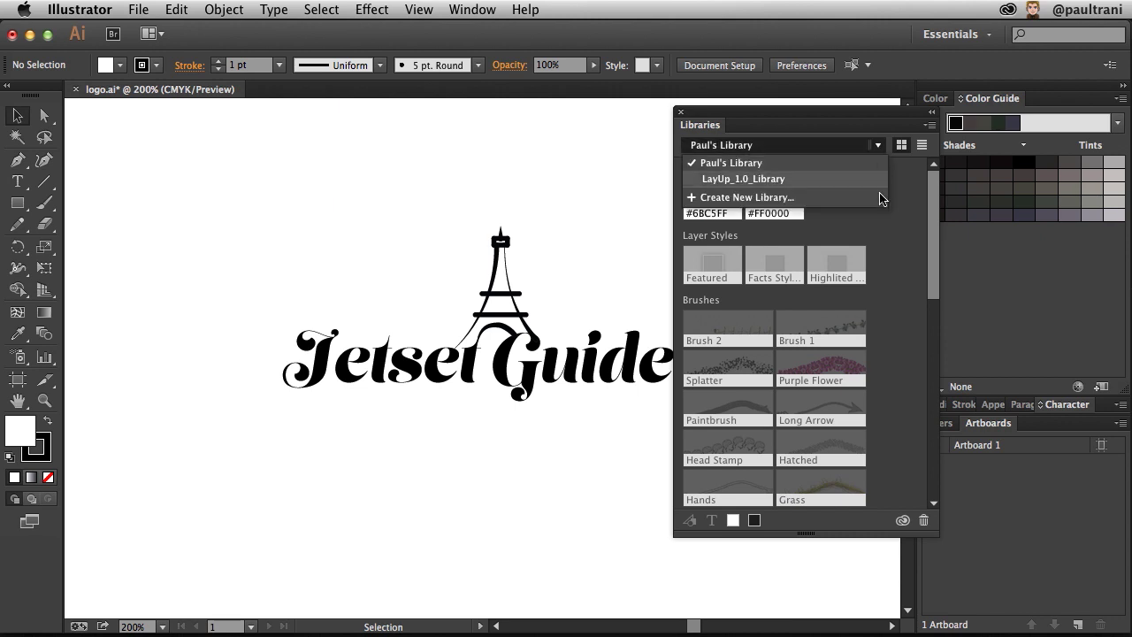
left_click(930, 199)
scroll(937, 216, "down", 10)
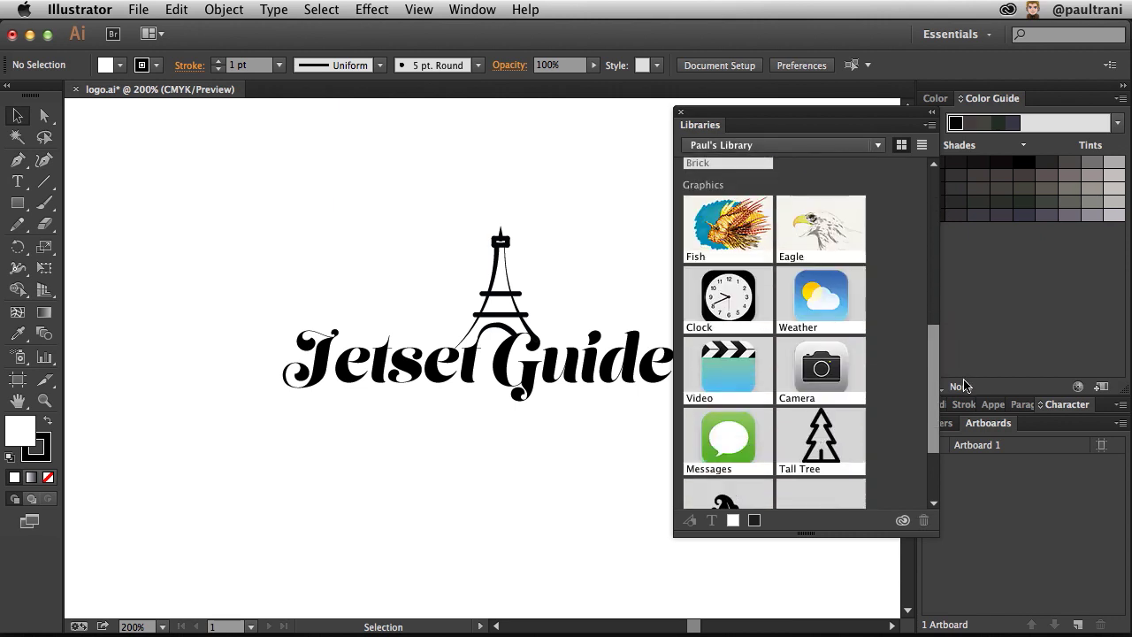
scroll(937, 212, "up", 10)
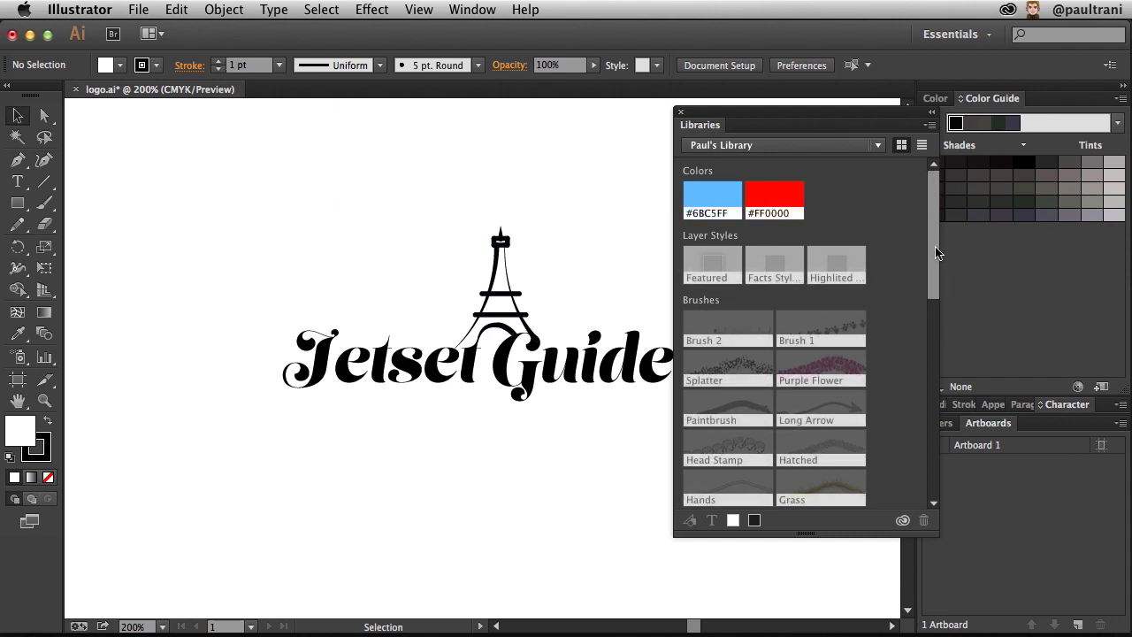
mouse_move(937, 253)
left_mouse_down()
mouse_move(944, 481)
mouse_move(917, 231)
left_mouse_up()
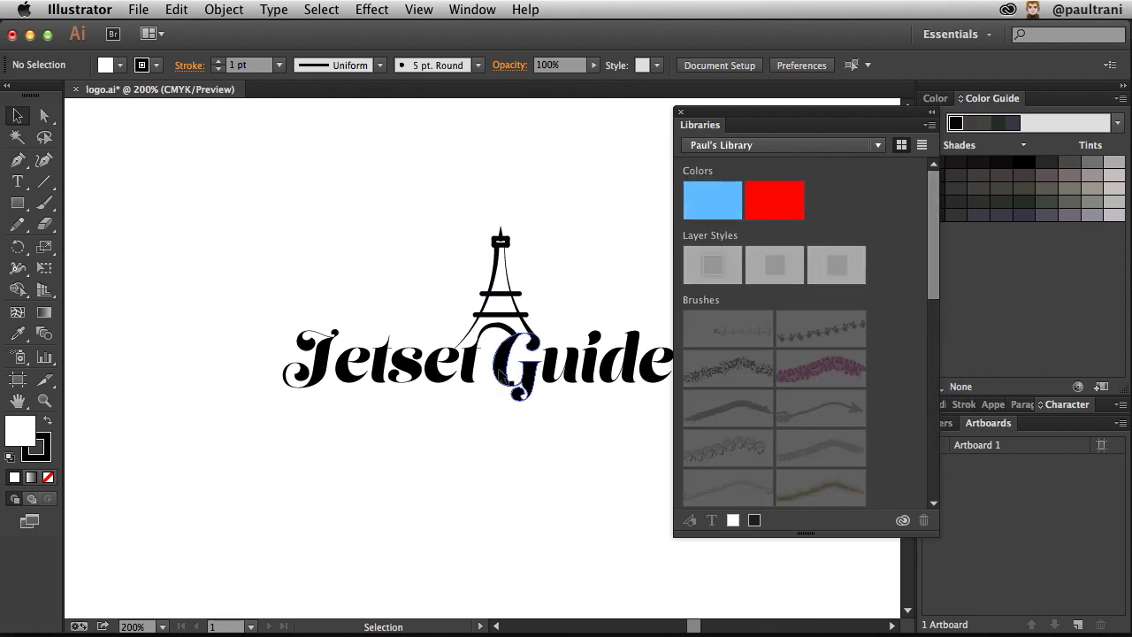
Add the whole logo to the library as a graphic named Logo, then redock the panel.
key("super+a")
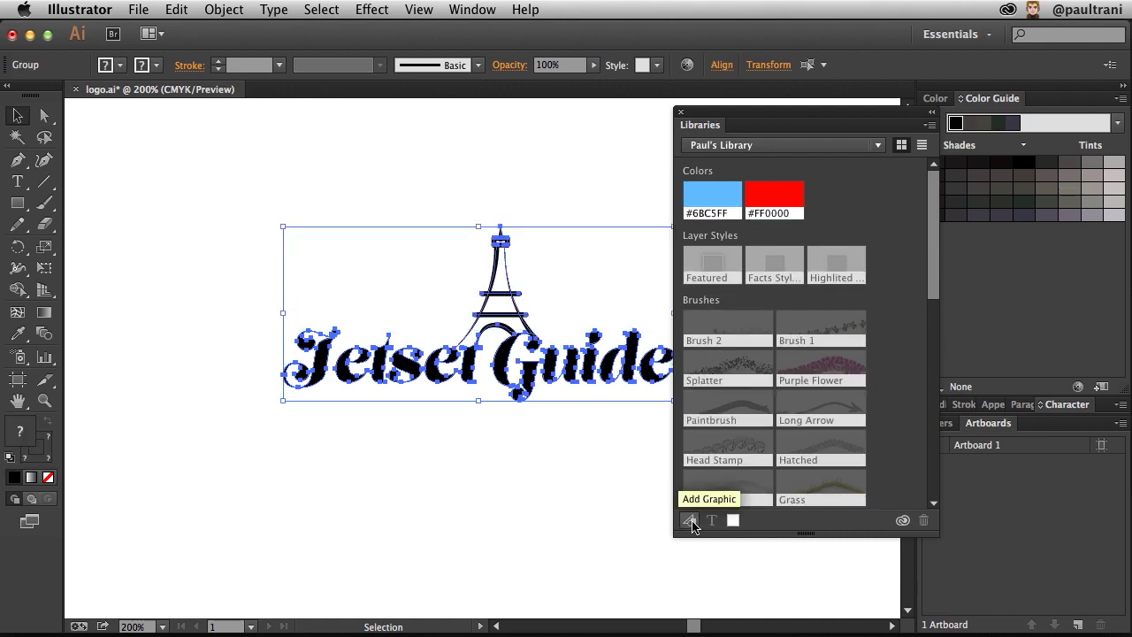
left_click(689, 520)
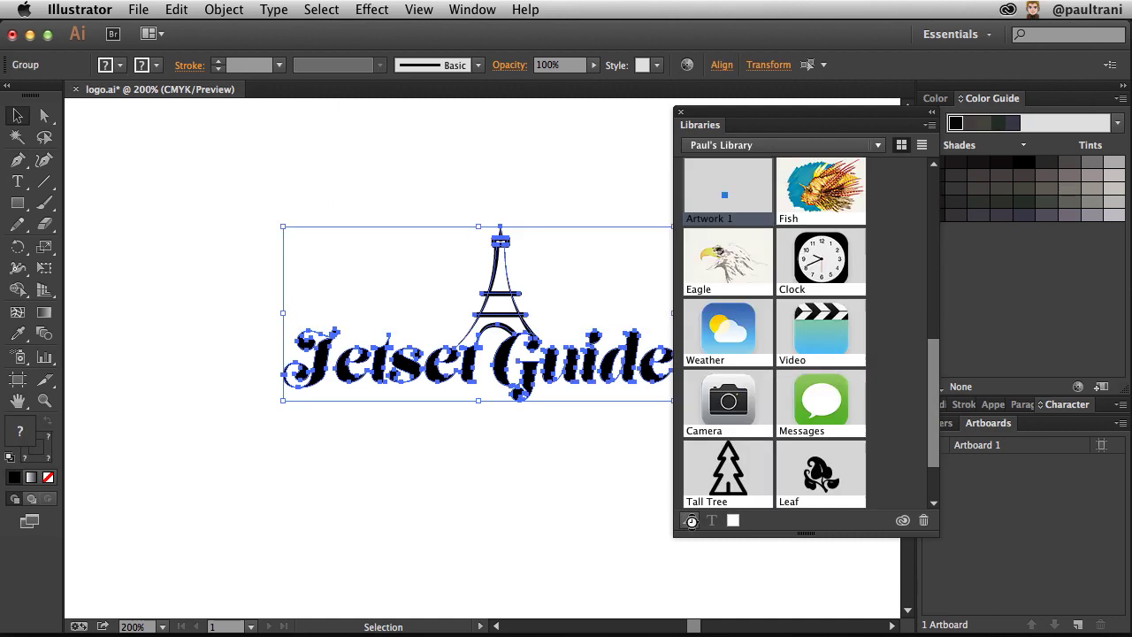
double_click(706, 221)
type("Logo")
key("Return")
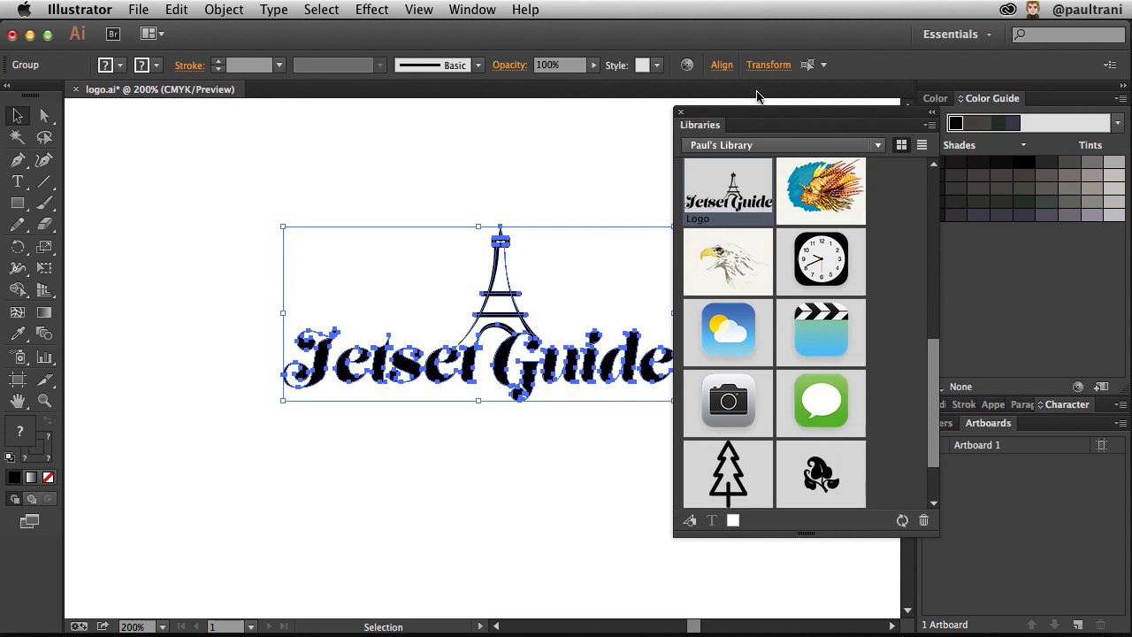
left_click(417, 245)
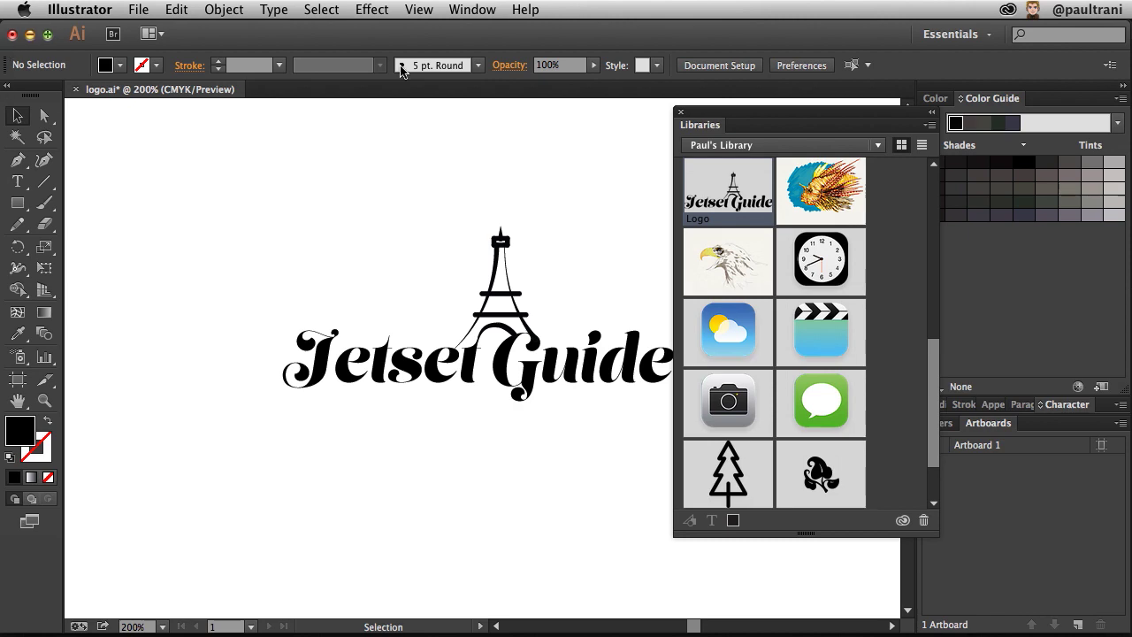
left_click_drag(690, 122, 930, 104)
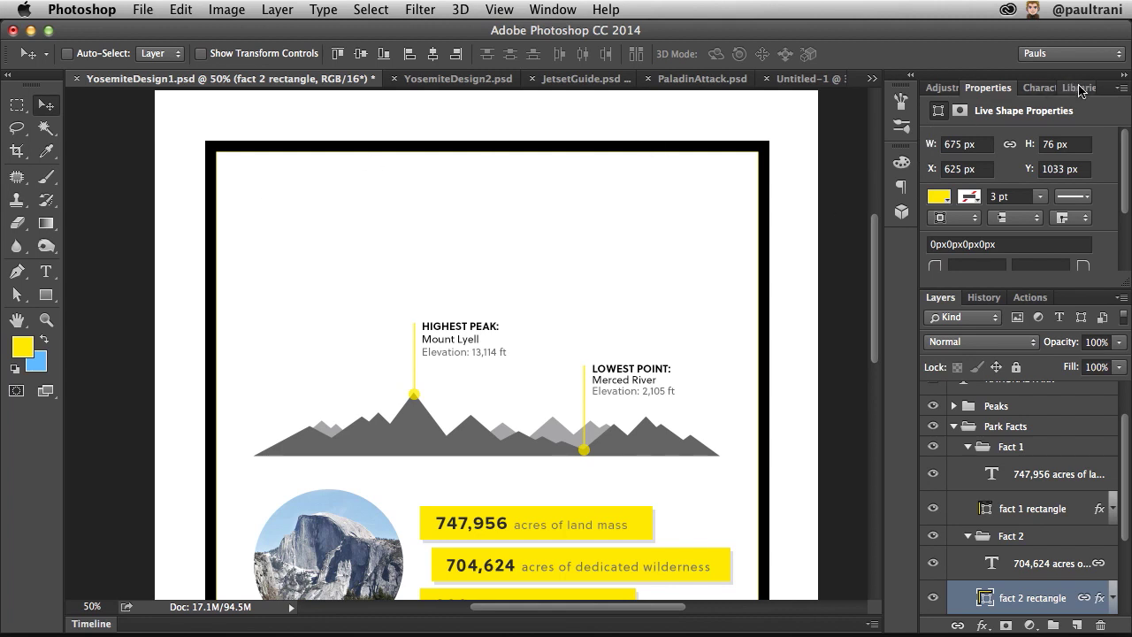
Drag the library's Logo graphic to the Yosemite page's top-left and commit the placement.
left_click(1077, 87)
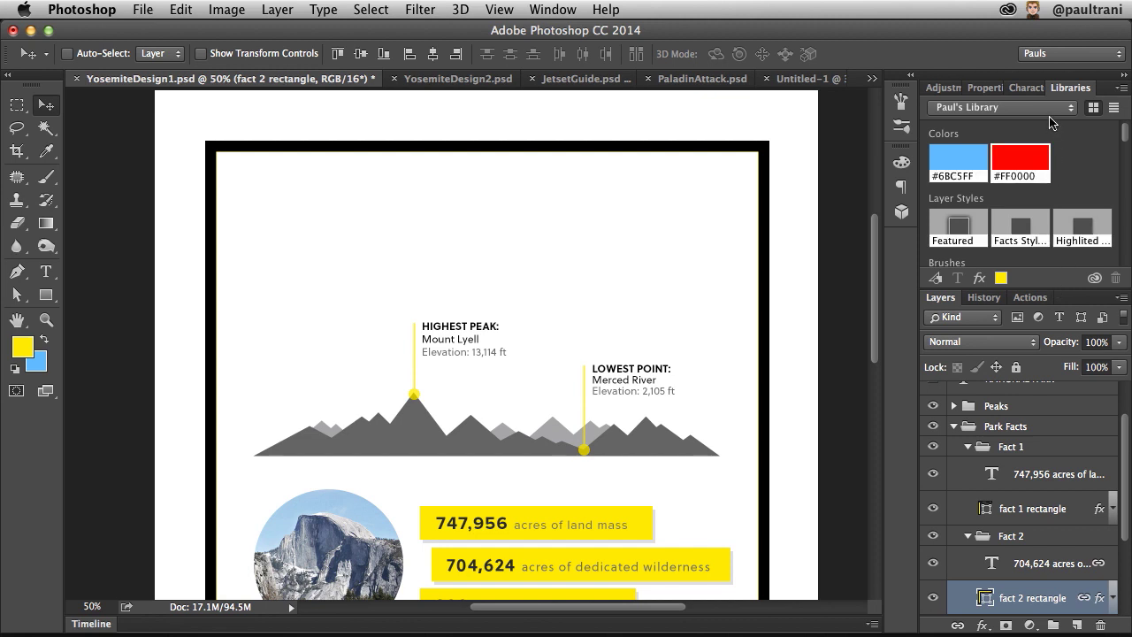
double_click(1086, 303)
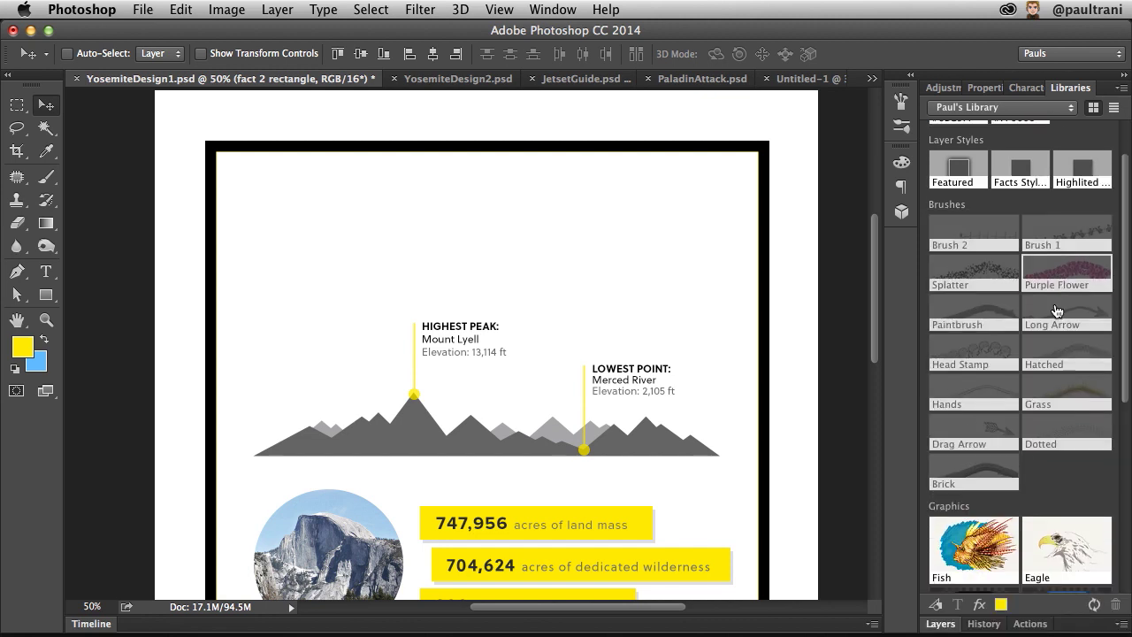
scroll(1057, 310, "down", 5)
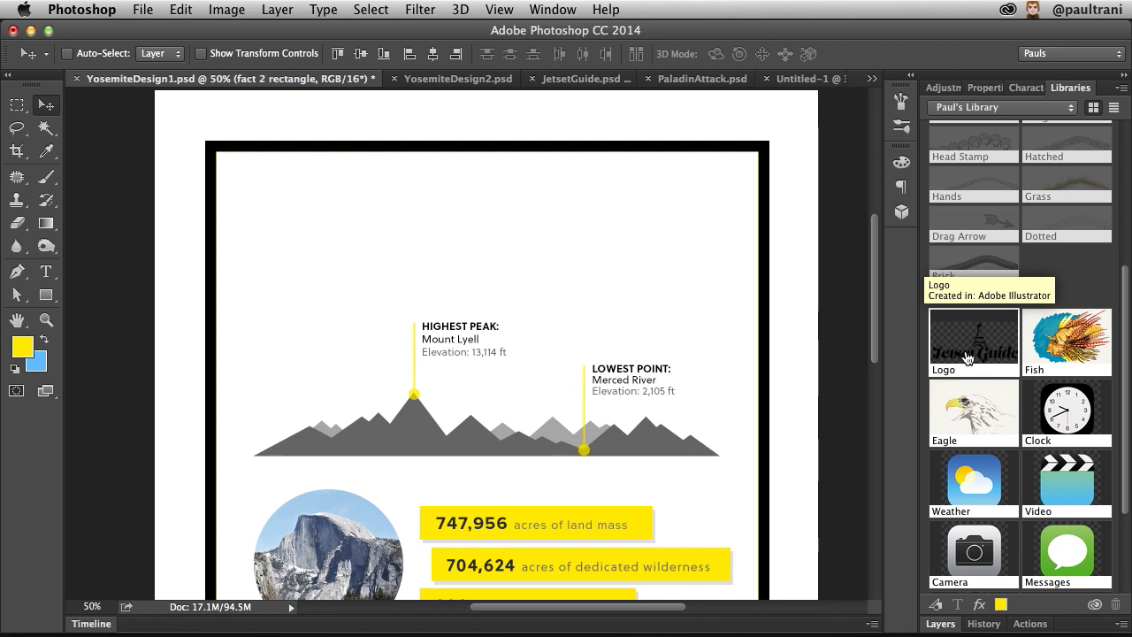
left_click_drag(967, 357, 256, 108)
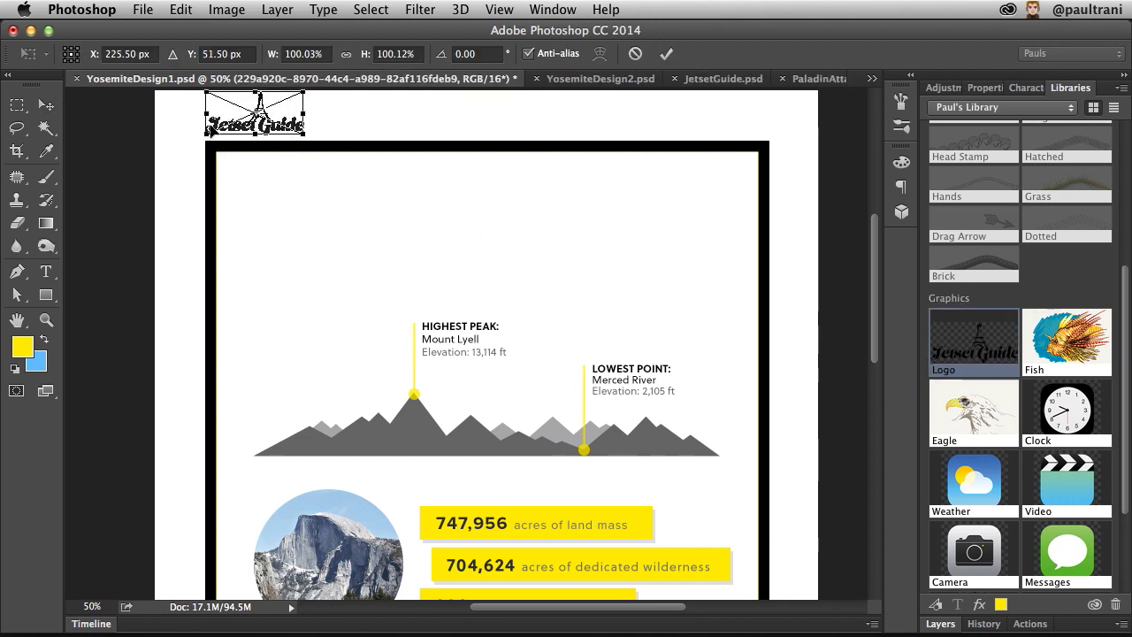
key("Return")
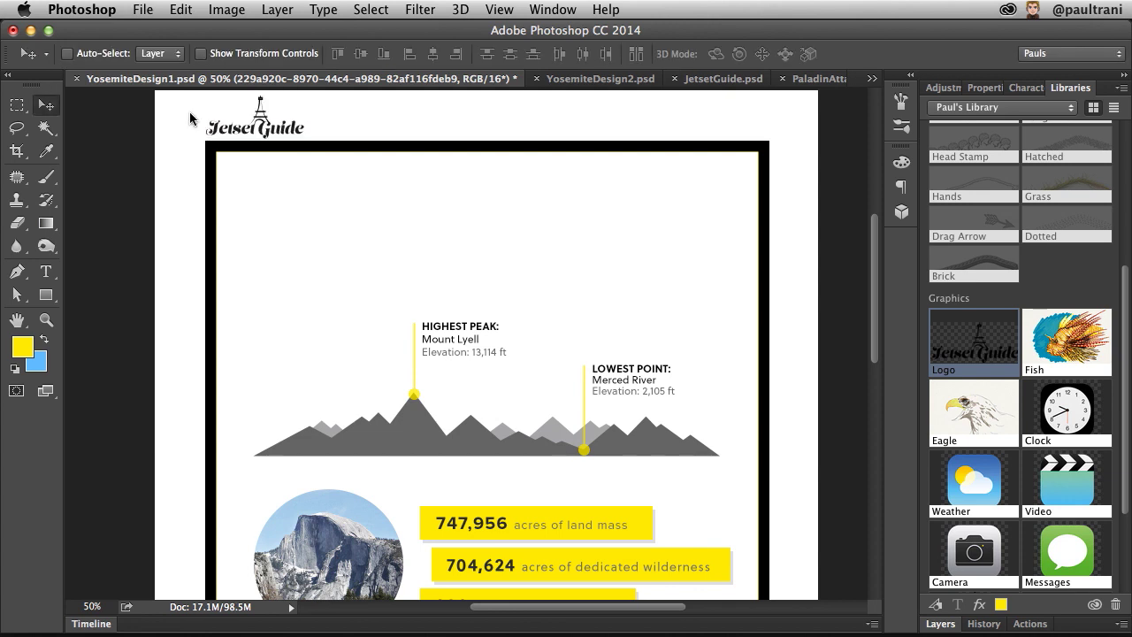
scroll(619, 247, "up", 5)
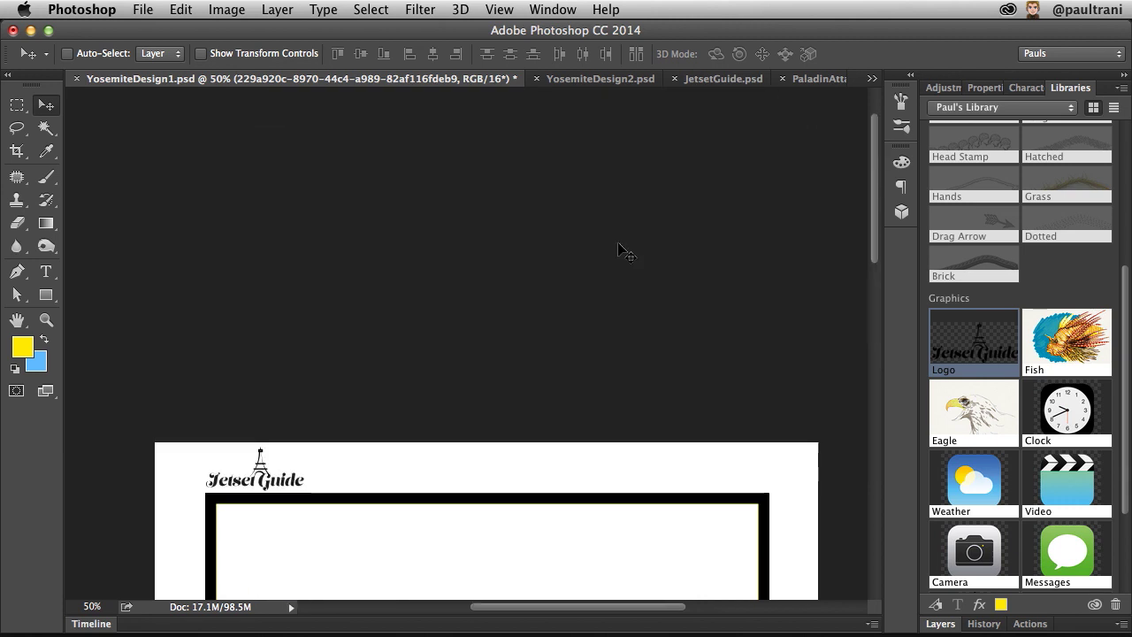
scroll(619, 247, "down", 3)
scroll(618, 248, "down", 5)
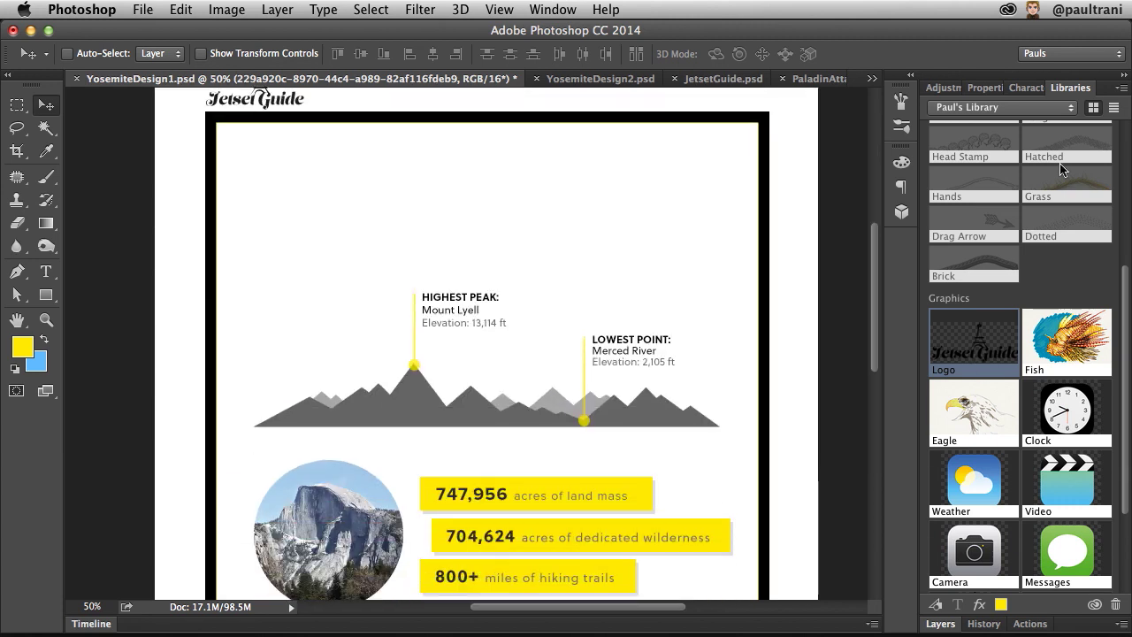
scroll(1082, 223, "up", 6)
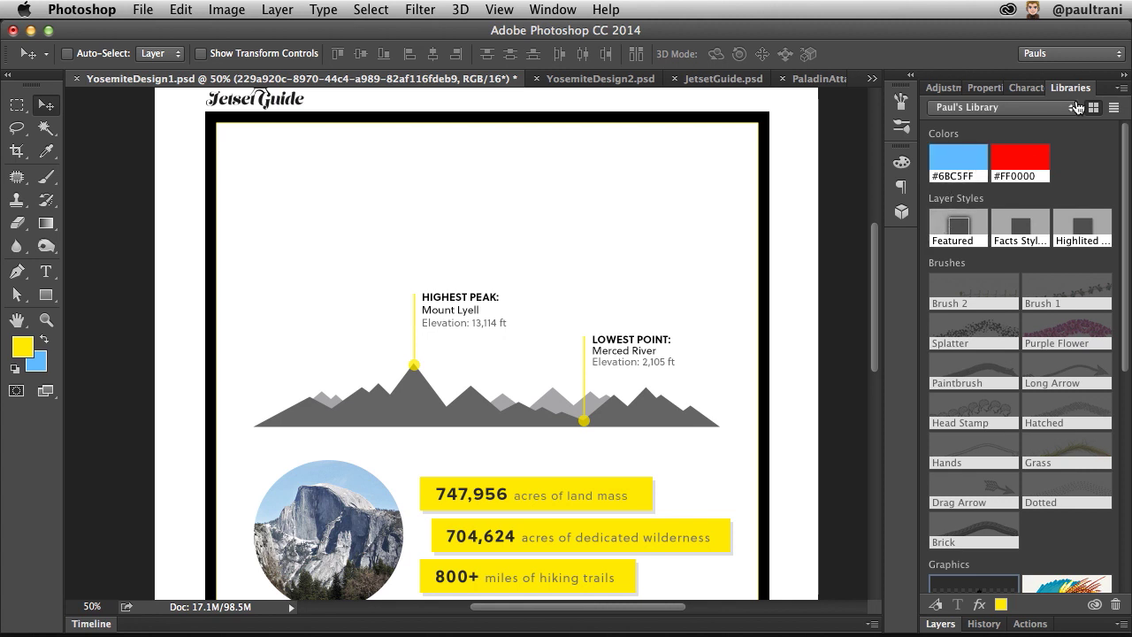
Collapse the Park Facts group, then select and show the Yosemite title layer.
double_click(1101, 87)
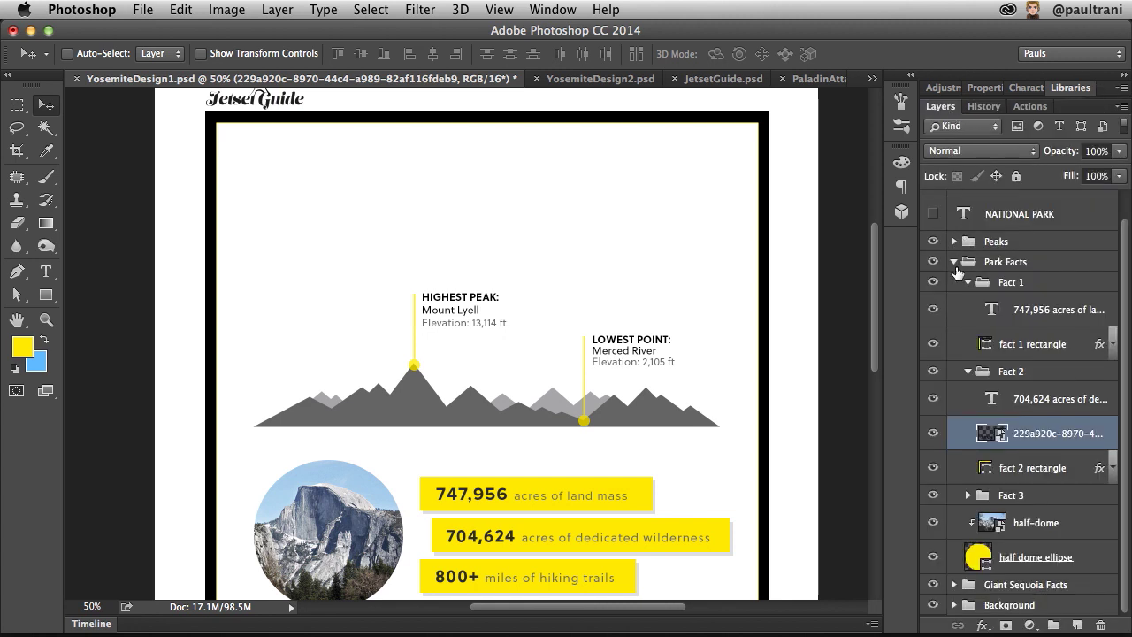
left_click(954, 262)
left_click(1017, 208)
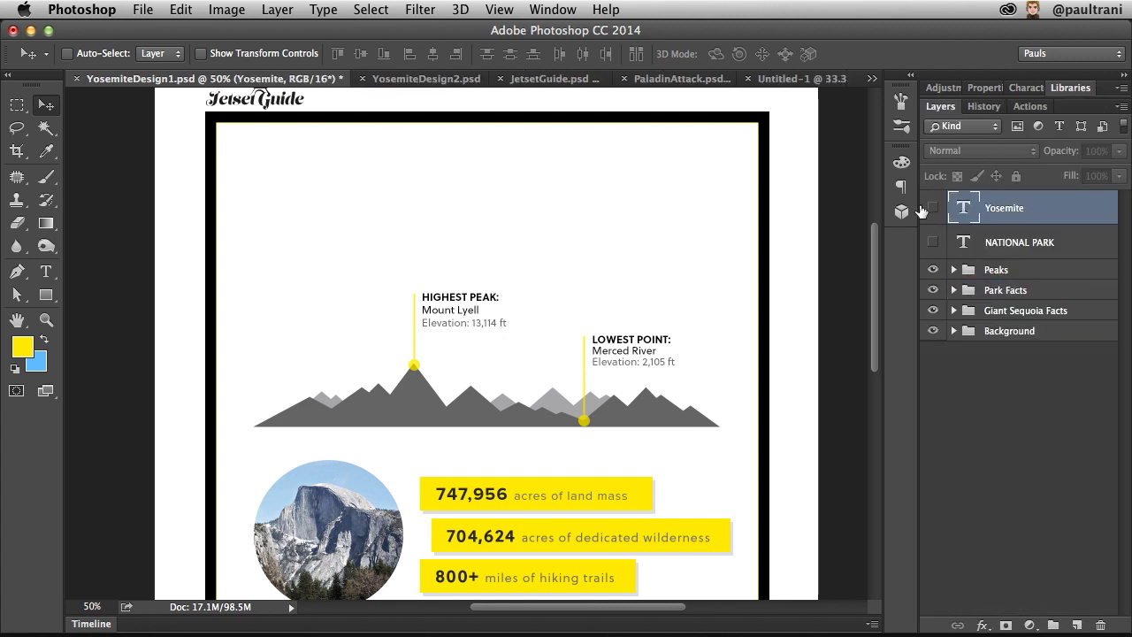
left_click(932, 209)
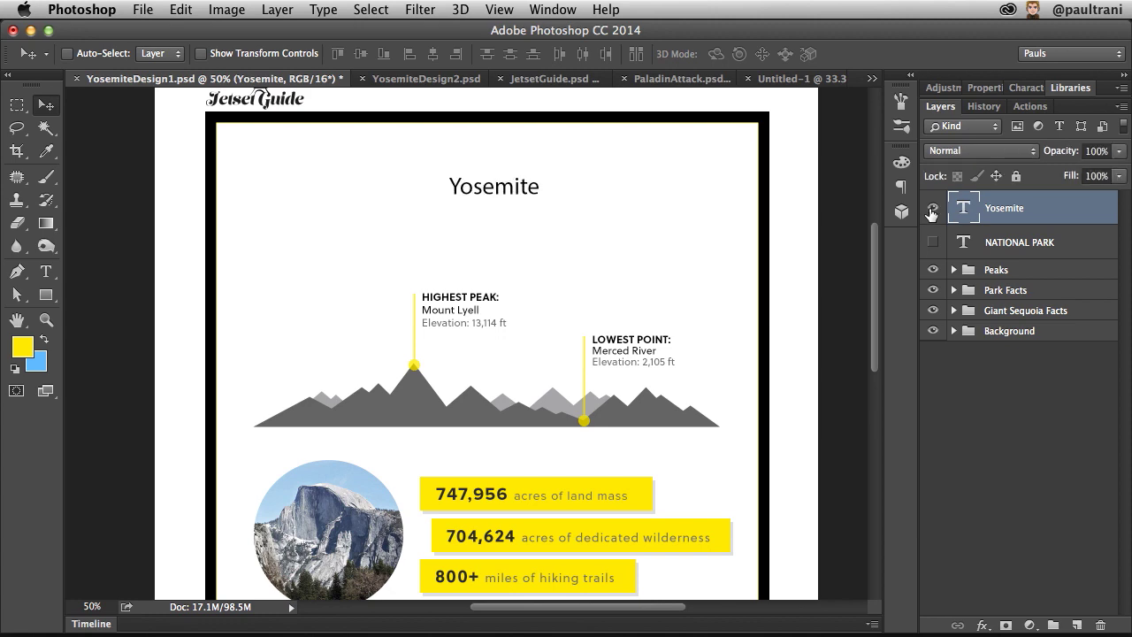
Set the Yosemite title in the Typekit font Lust Script Display at 200 pt.
key("t")
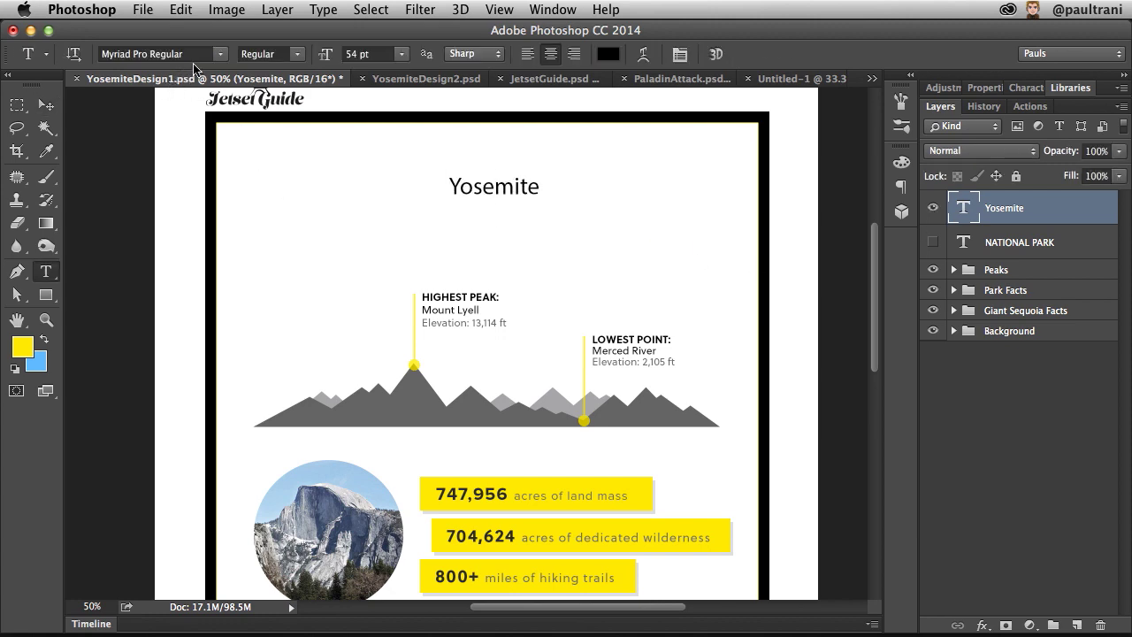
left_click(220, 53)
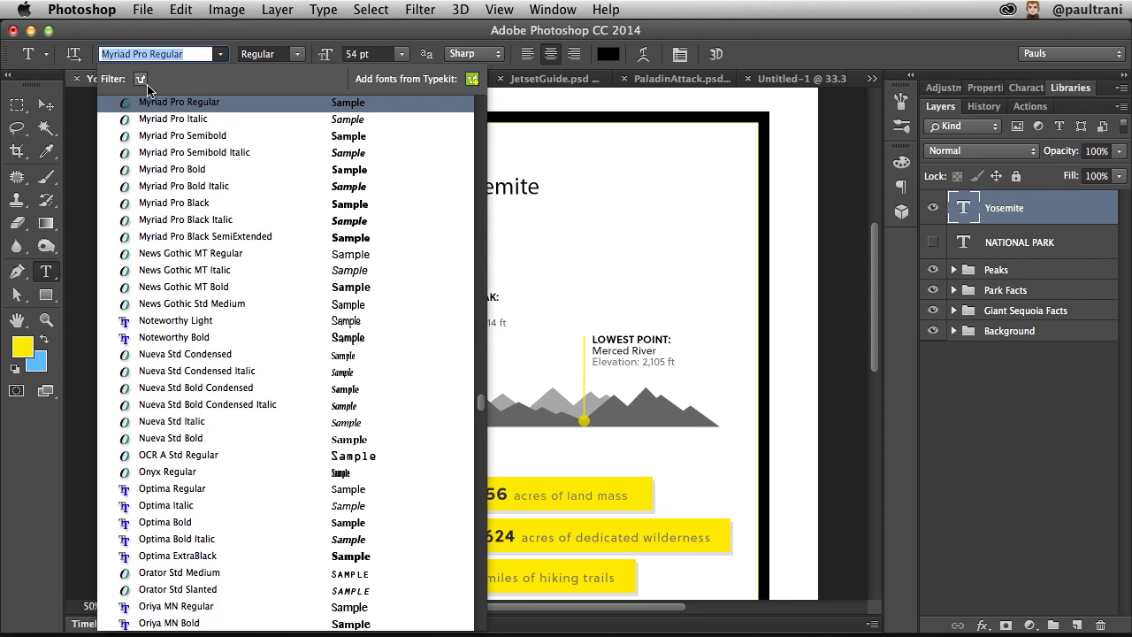
left_click(140, 79)
type("lust")
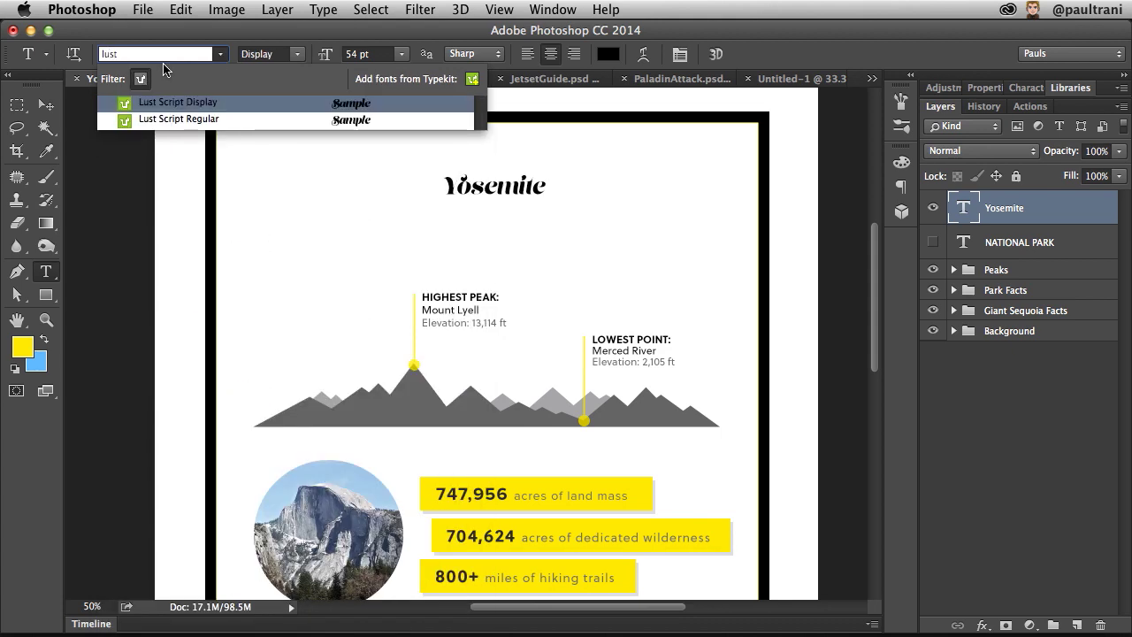
key("Return")
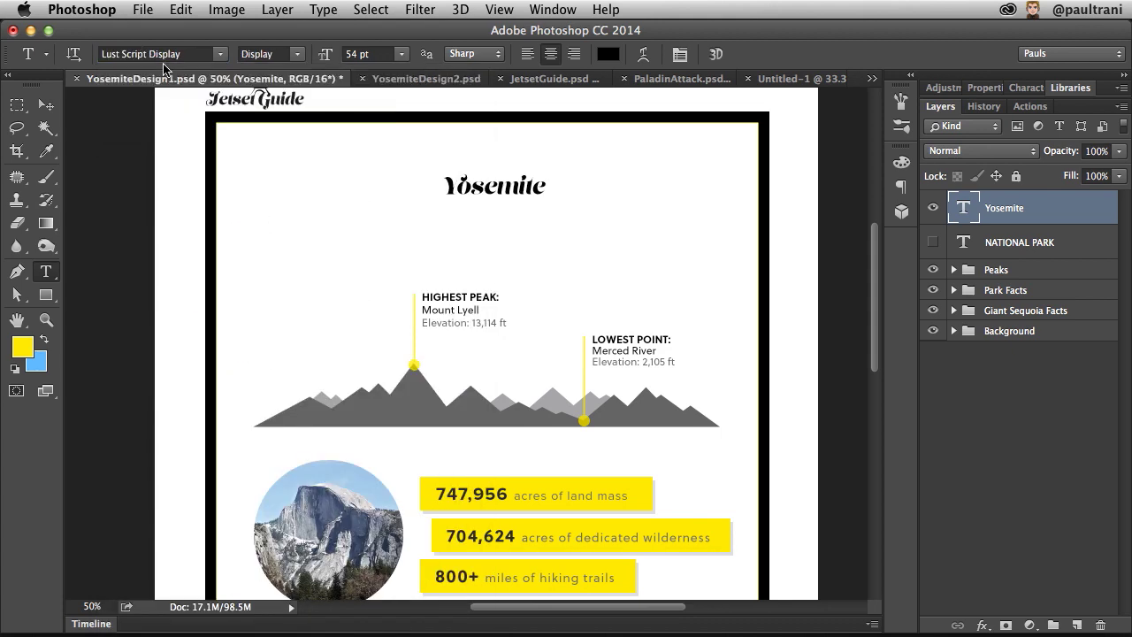
left_click(351, 55)
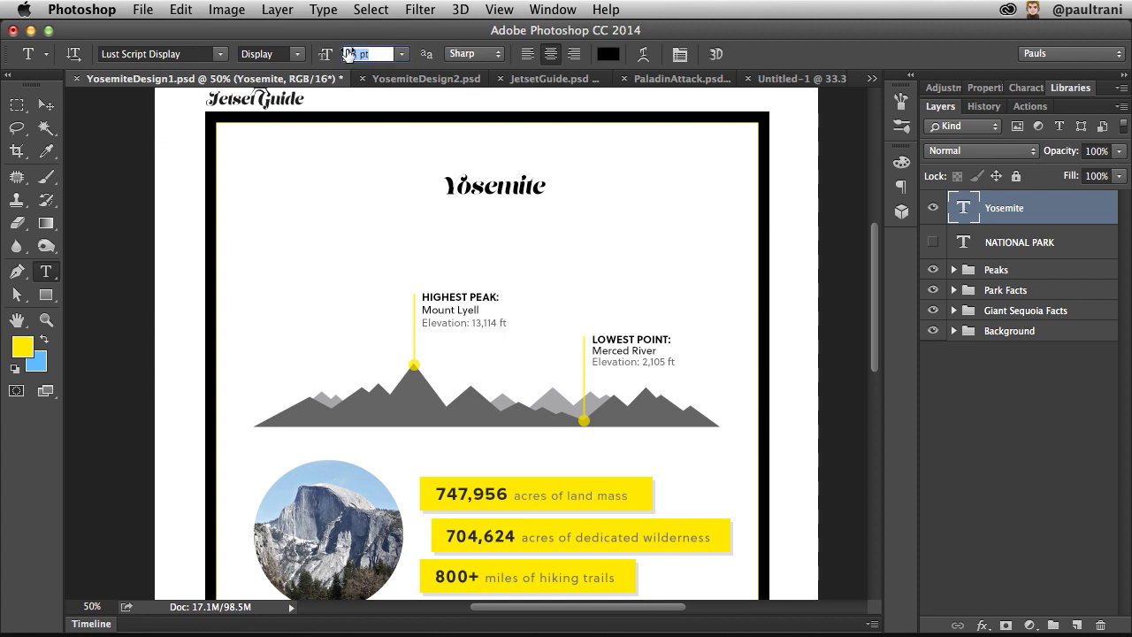
type("85")
key("Return")
left_click(336, 54)
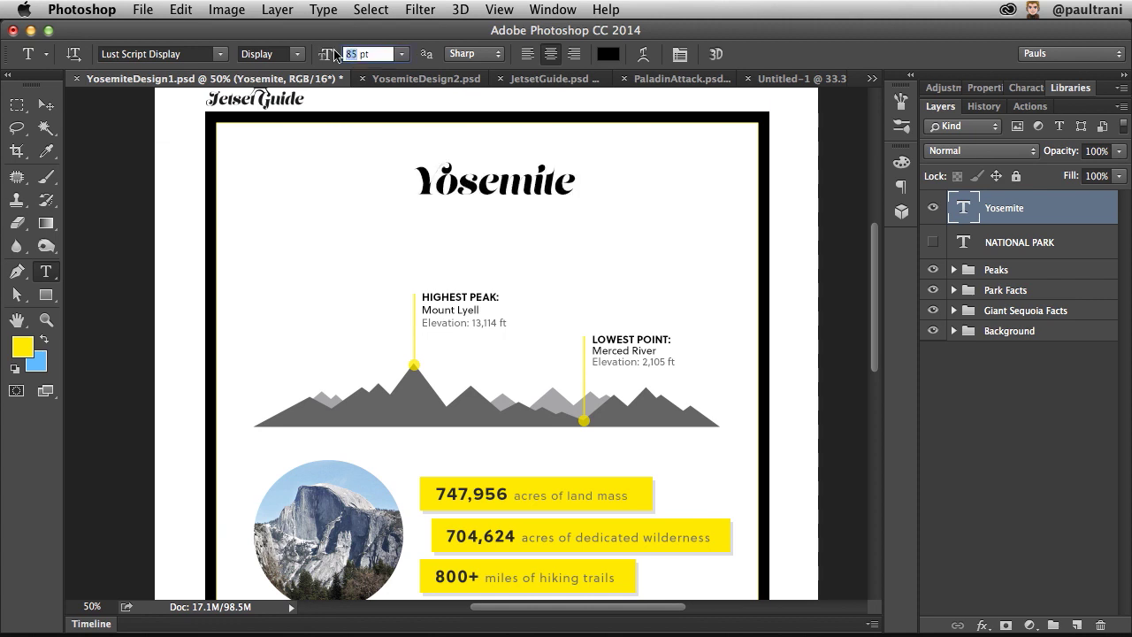
key("Return")
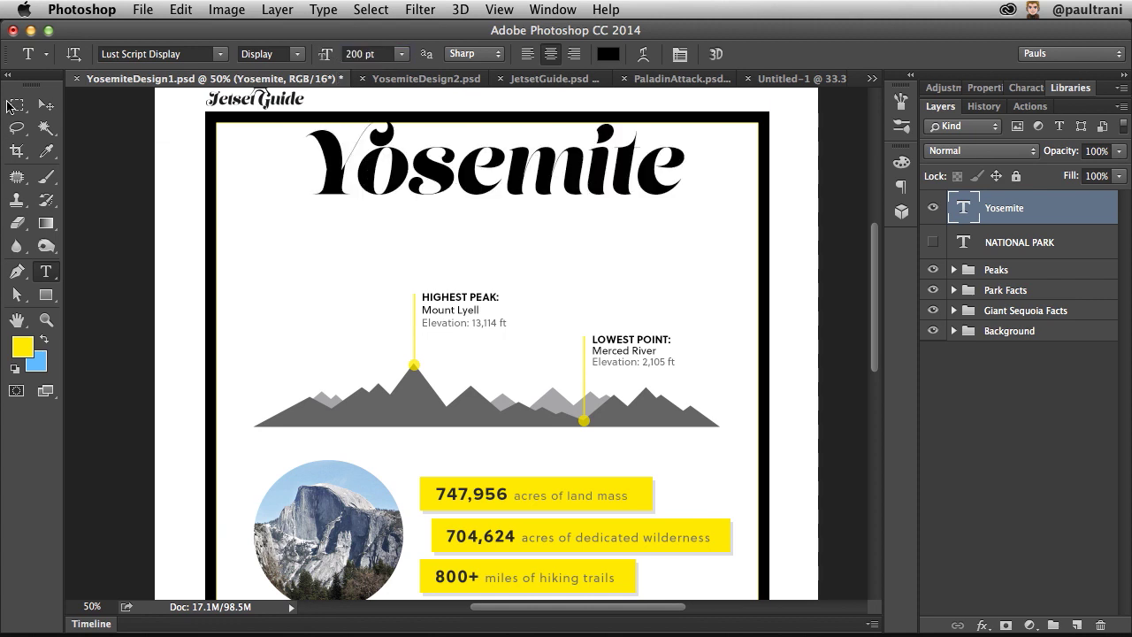
Move the title slightly lower and colour it grey #7d7d7d.
left_click(46, 104)
left_click_drag(455, 200, 454, 230)
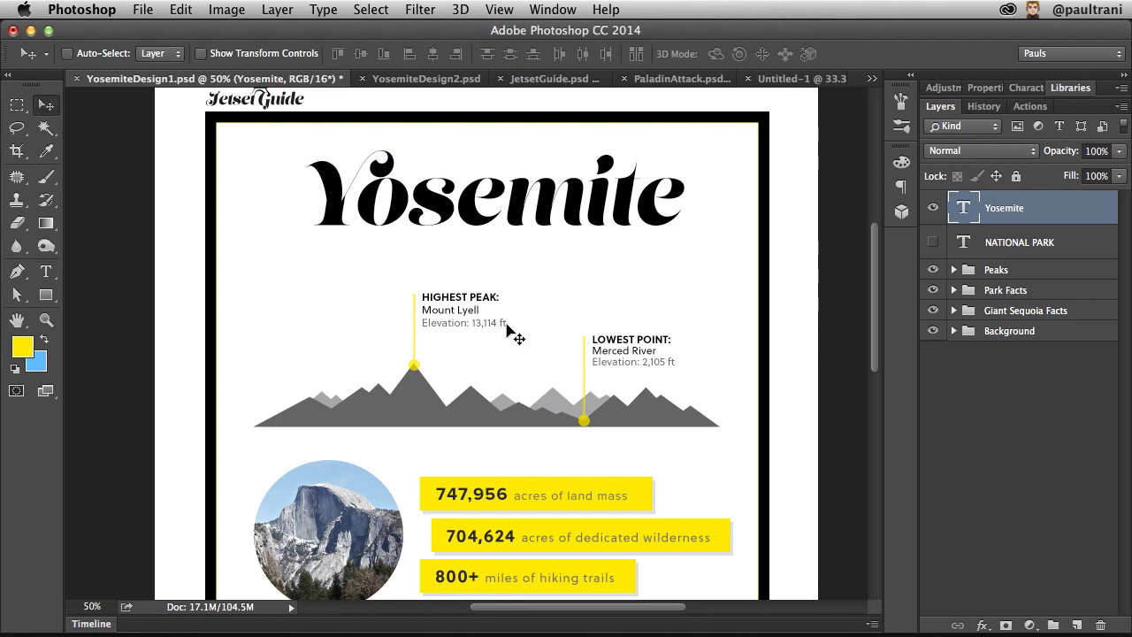
left_click(46, 272)
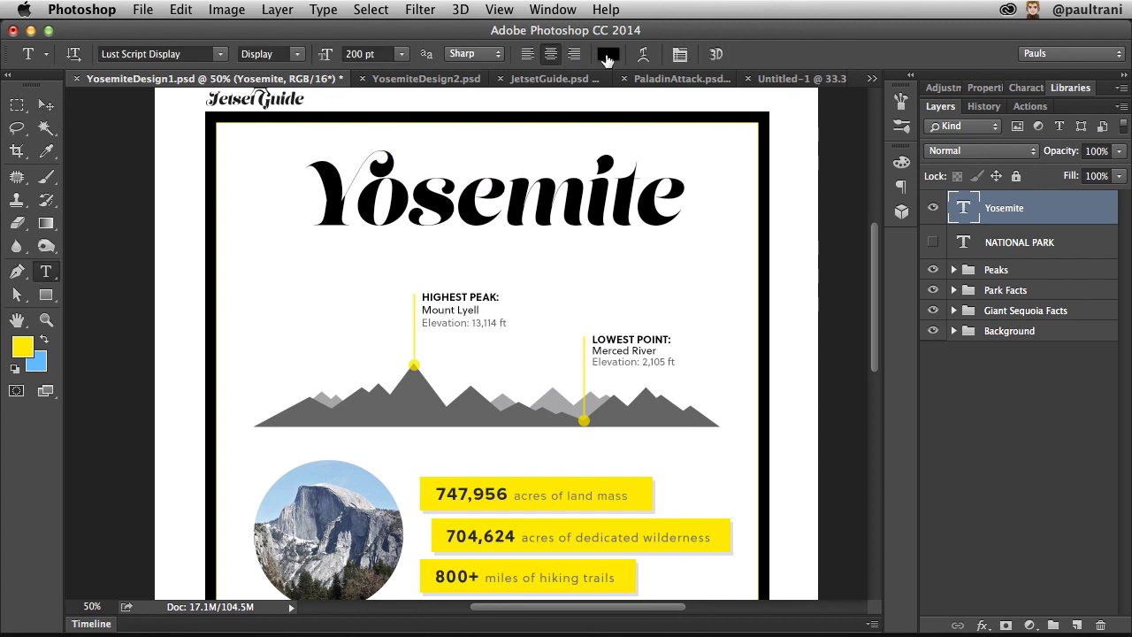
left_click(607, 55)
left_click_drag(470, 282, 256, 257)
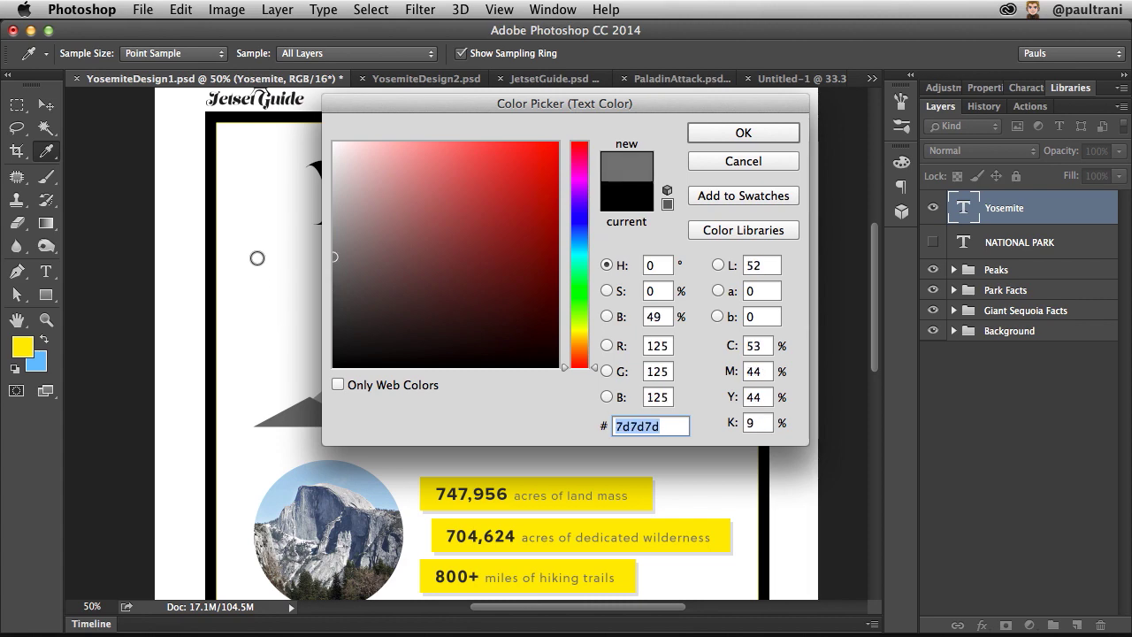
key("Escape")
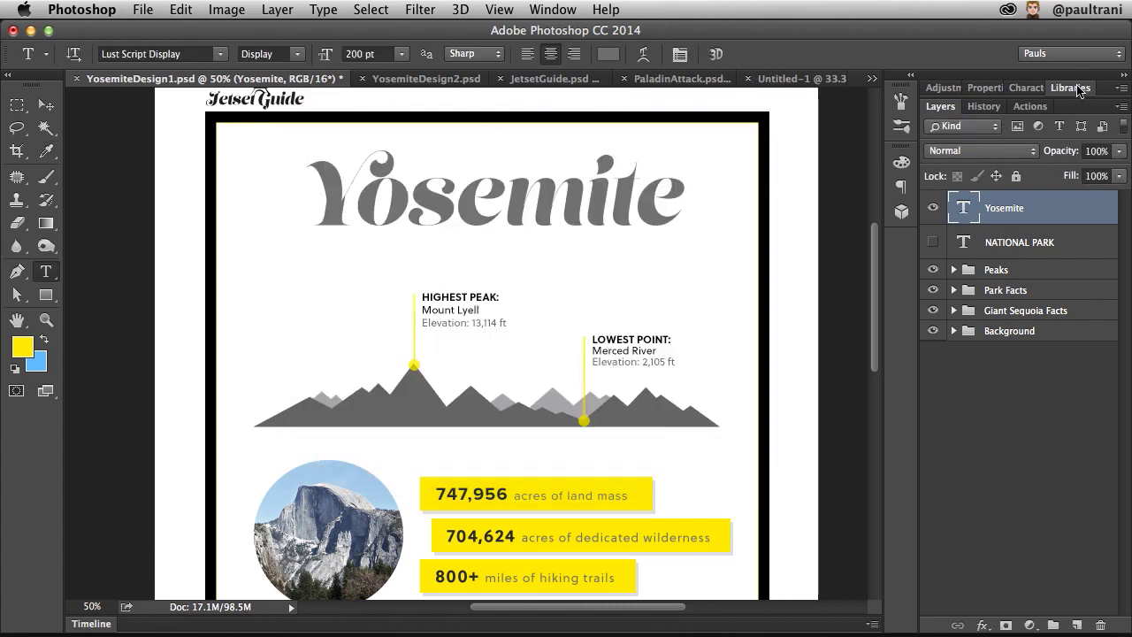
left_click(1069, 89)
Add a library text style from the grey Lust Script Display title and name it Title.
key("v")
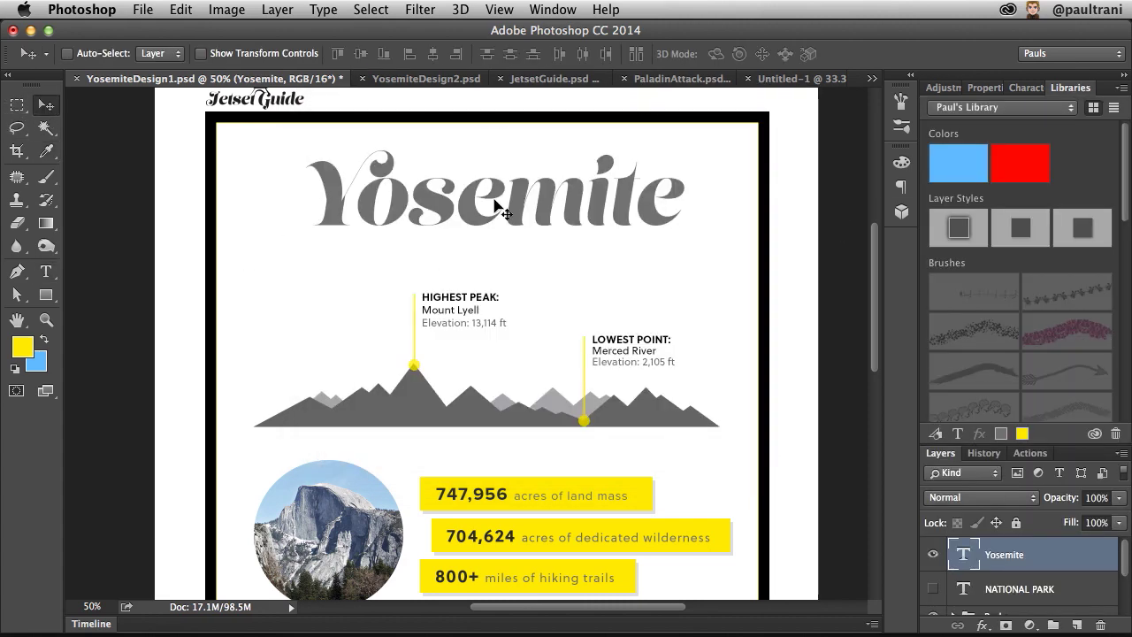
left_click(958, 435)
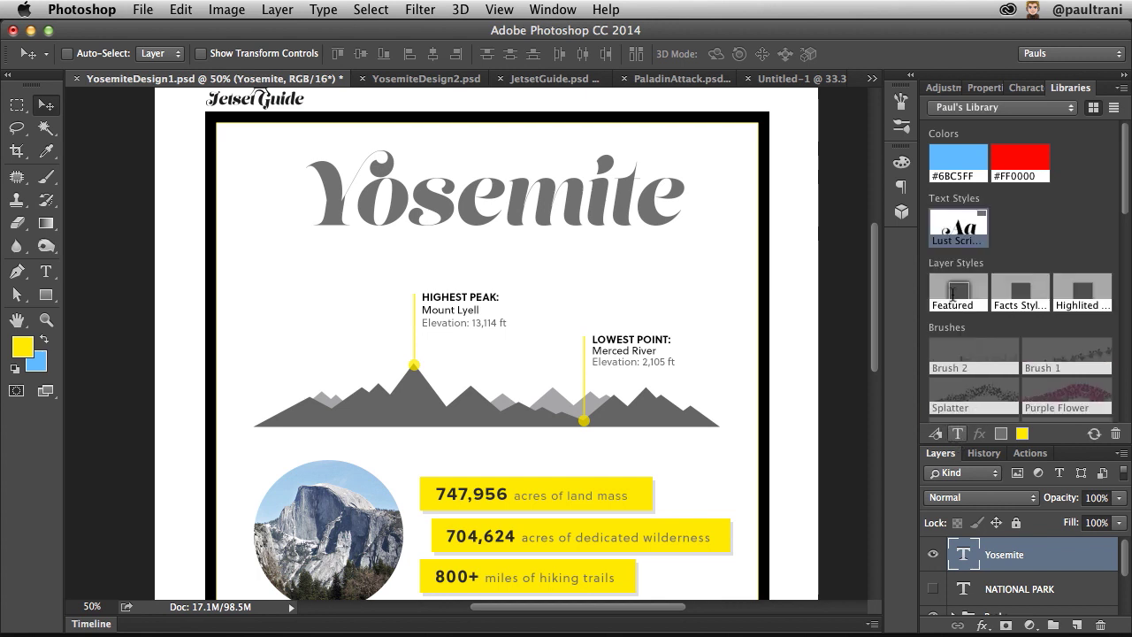
type("Tit")
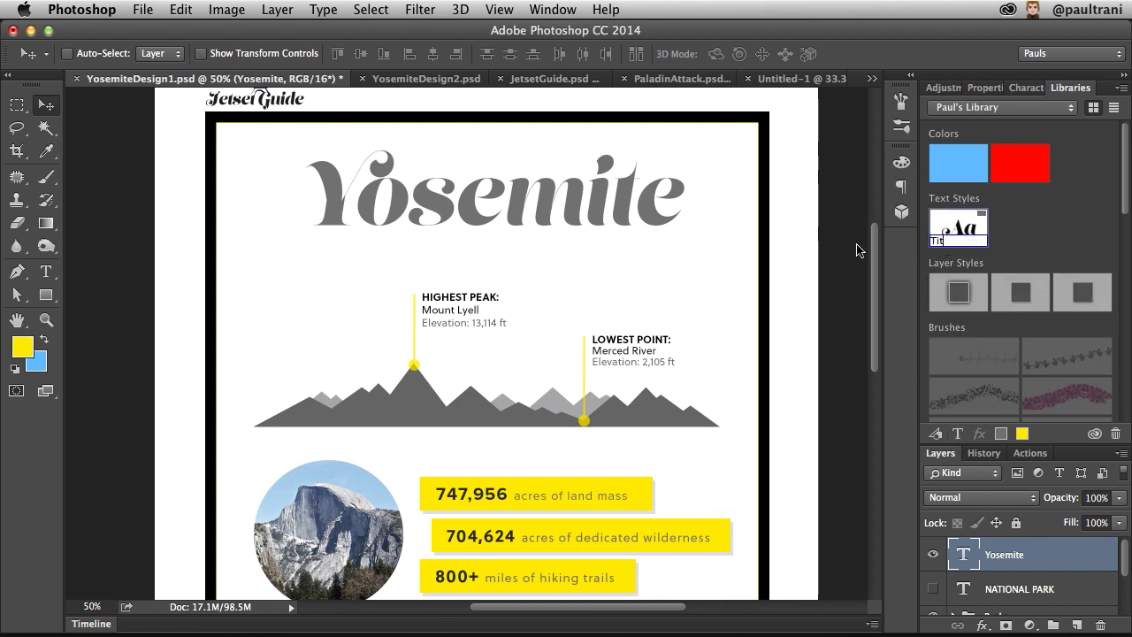
type("le")
key("Return")
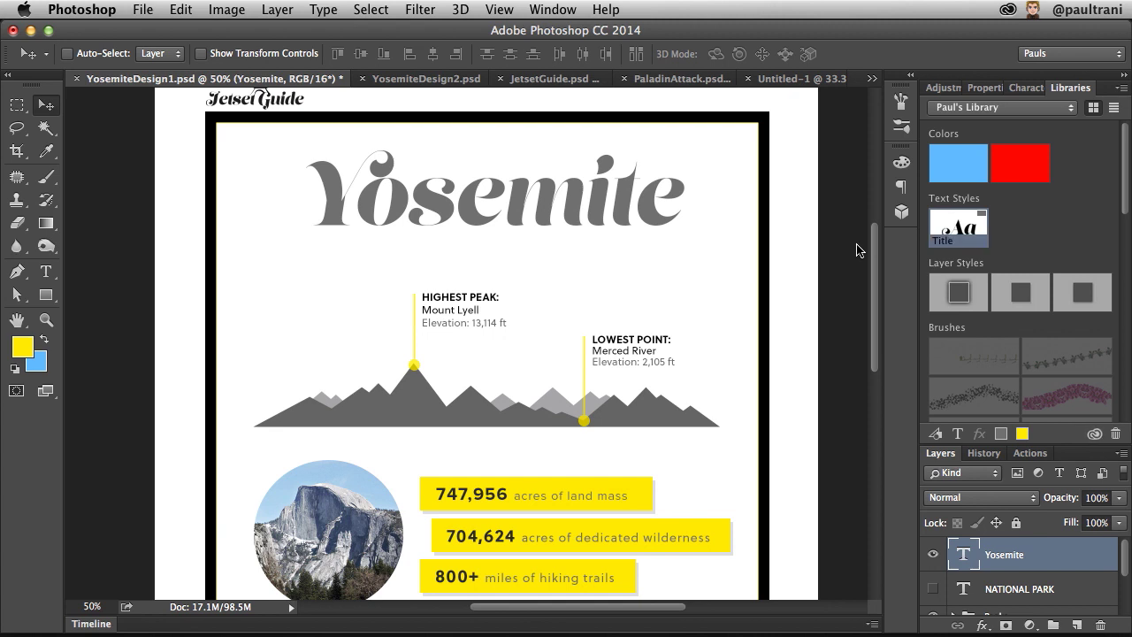
Show the NATIONAL PARK layer and move it just below the title.
left_click(932, 589)
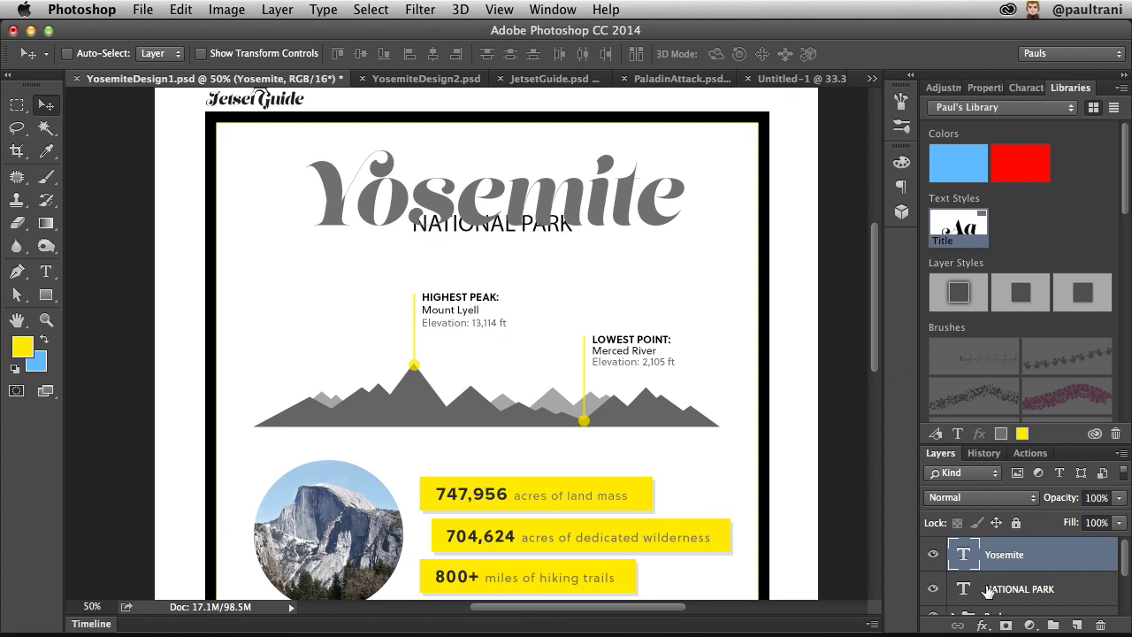
left_click(1017, 589)
left_click_drag(417, 243, 419, 261)
Set NATIONAL PARK to Soleil Regular 47 pt with tracking 200.
key("t")
left_click(159, 54)
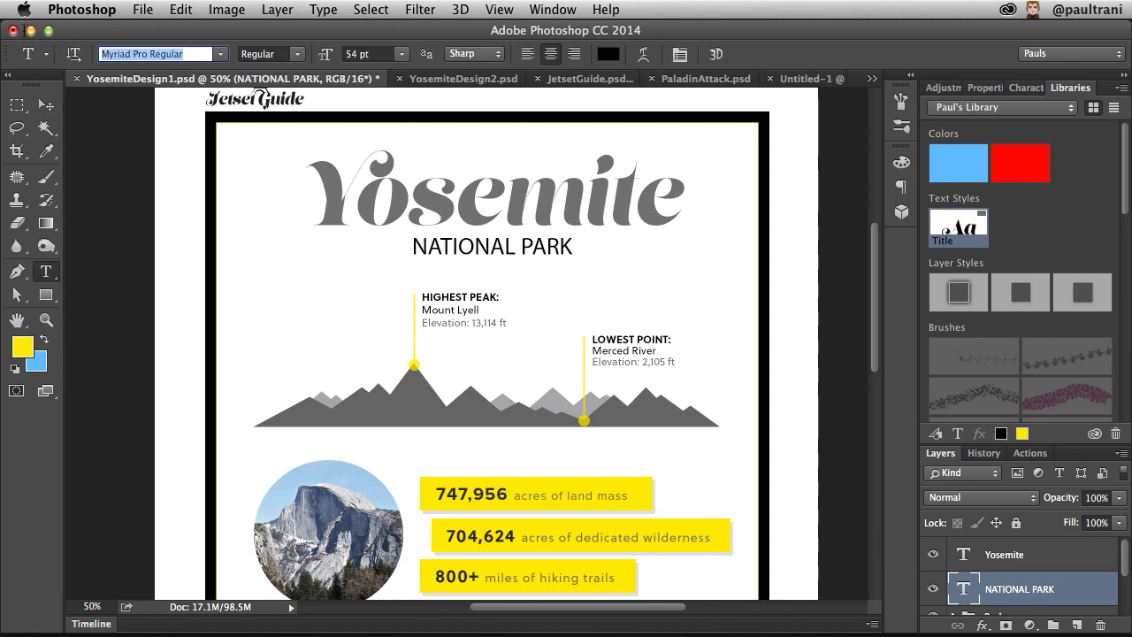
type("sol")
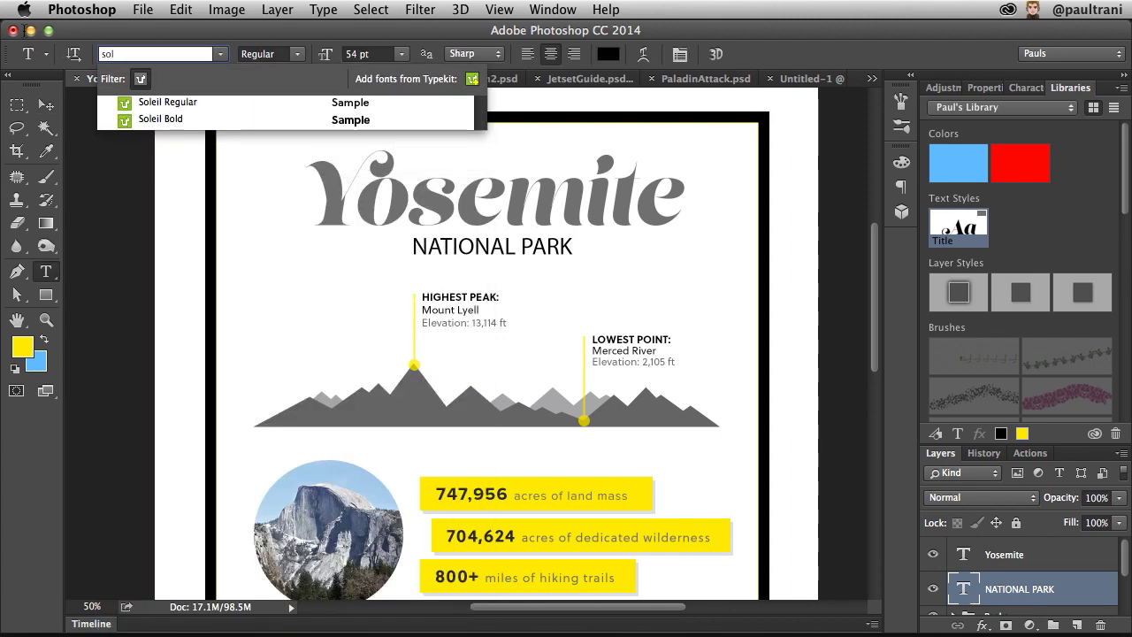
key("Down")
key("Return")
left_click_drag(327, 57, 320, 57)
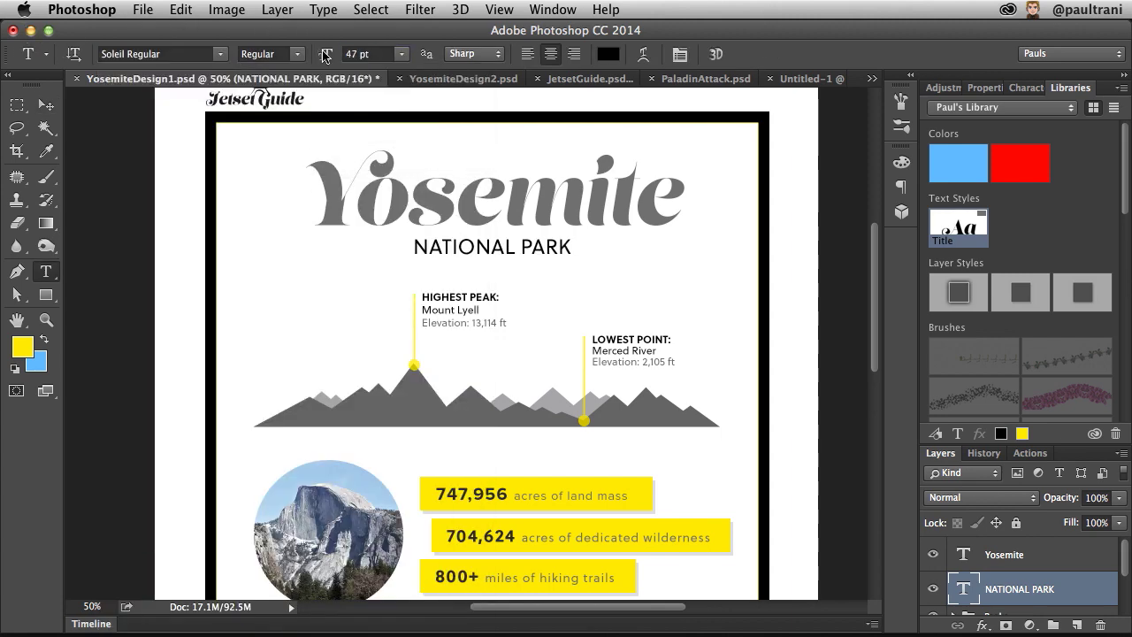
left_click(1025, 87)
type("200")
key("Return")
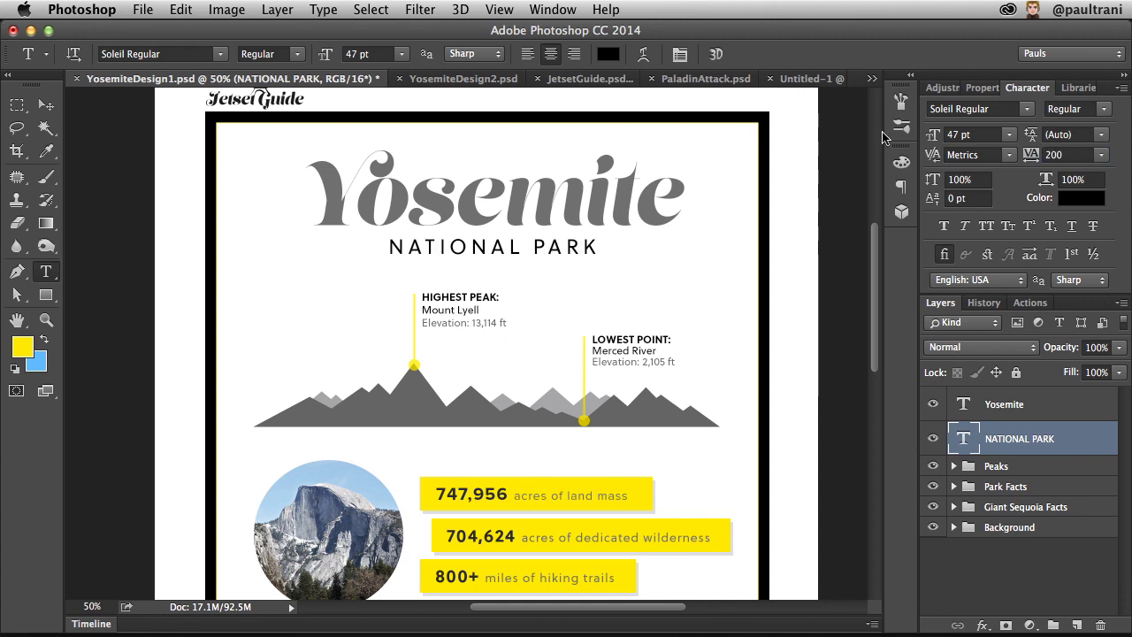
Save NATIONAL PARK's styling as library text style 'subtitle', then switch to JetsetGuide.psd.
left_click(1078, 88)
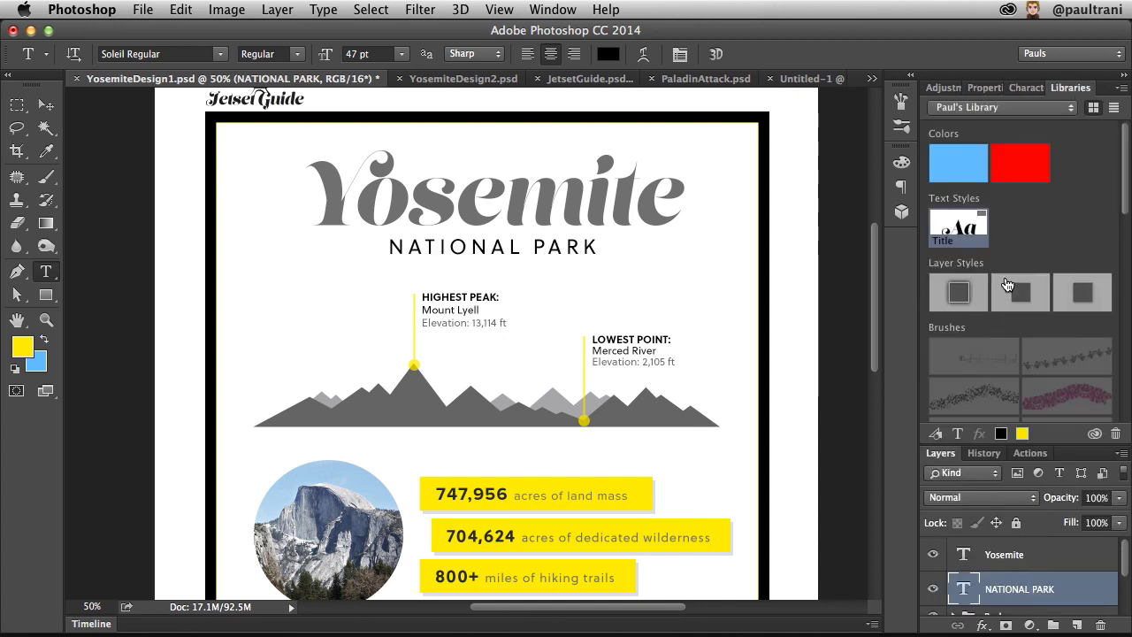
left_click(958, 434)
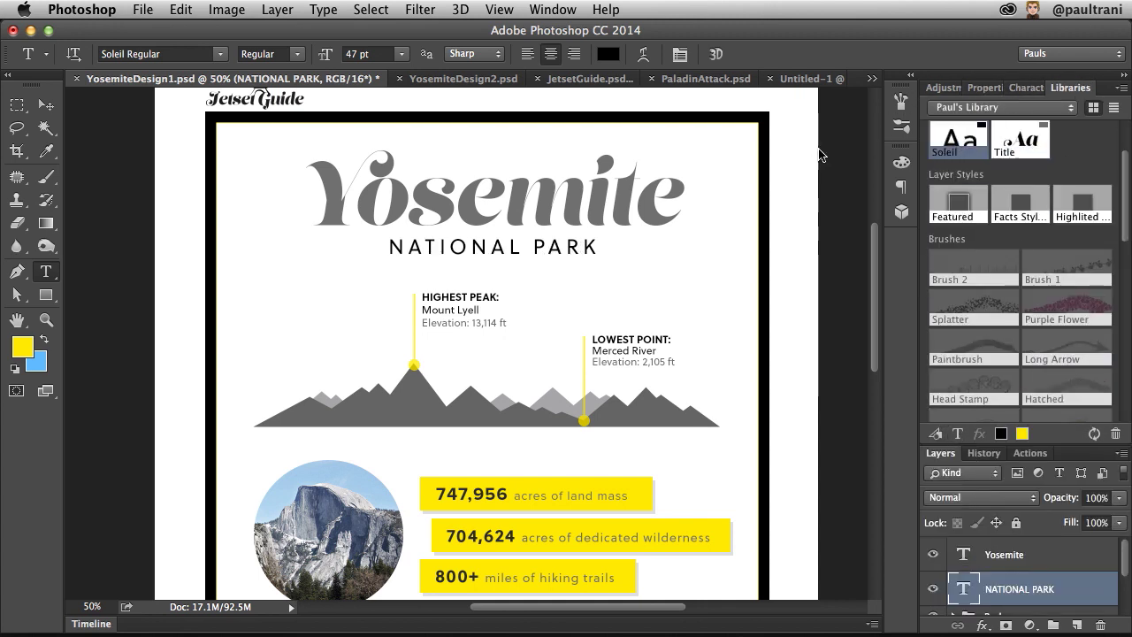
type("subtitle")
key("Return")
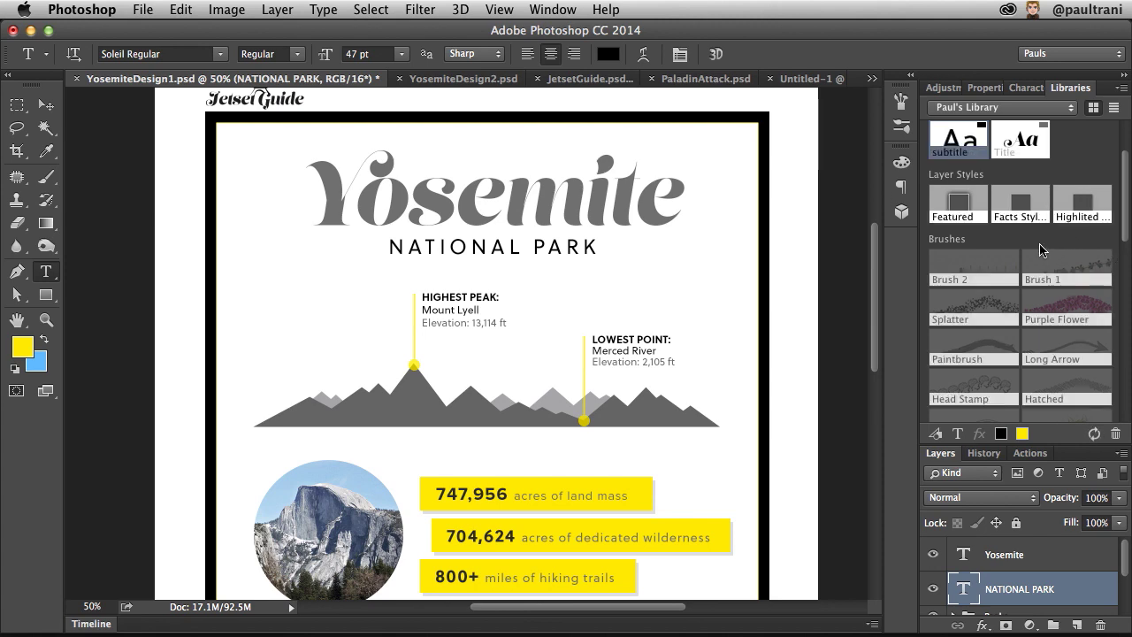
left_click(587, 78)
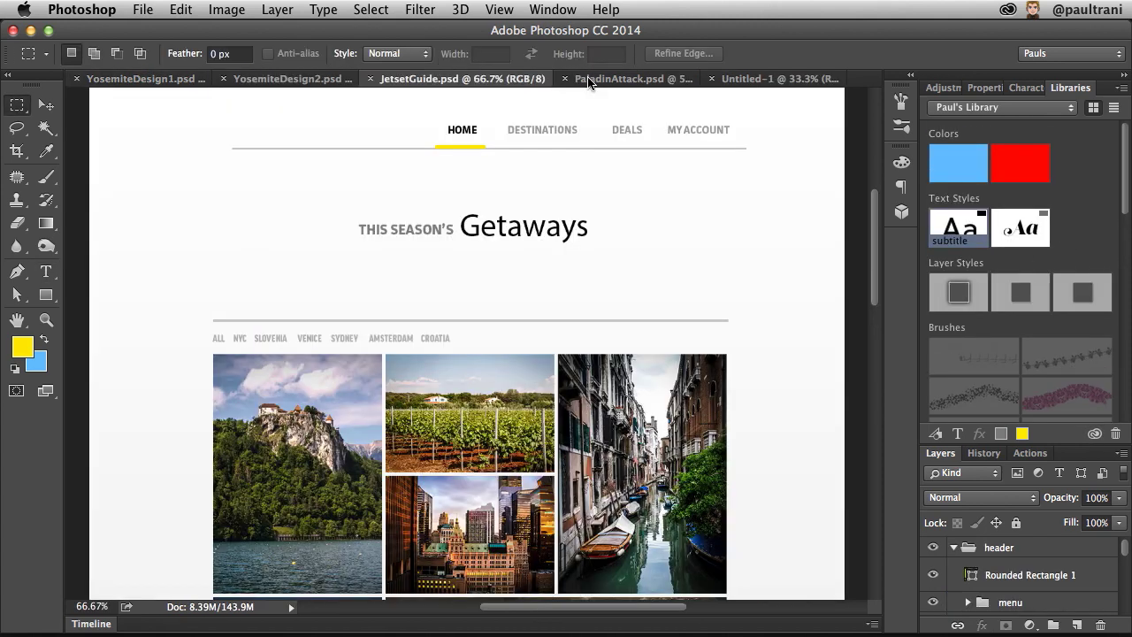
Scale the placed Jetset Guide logo in the header down to about 73% and commit it.
left_click(46, 271)
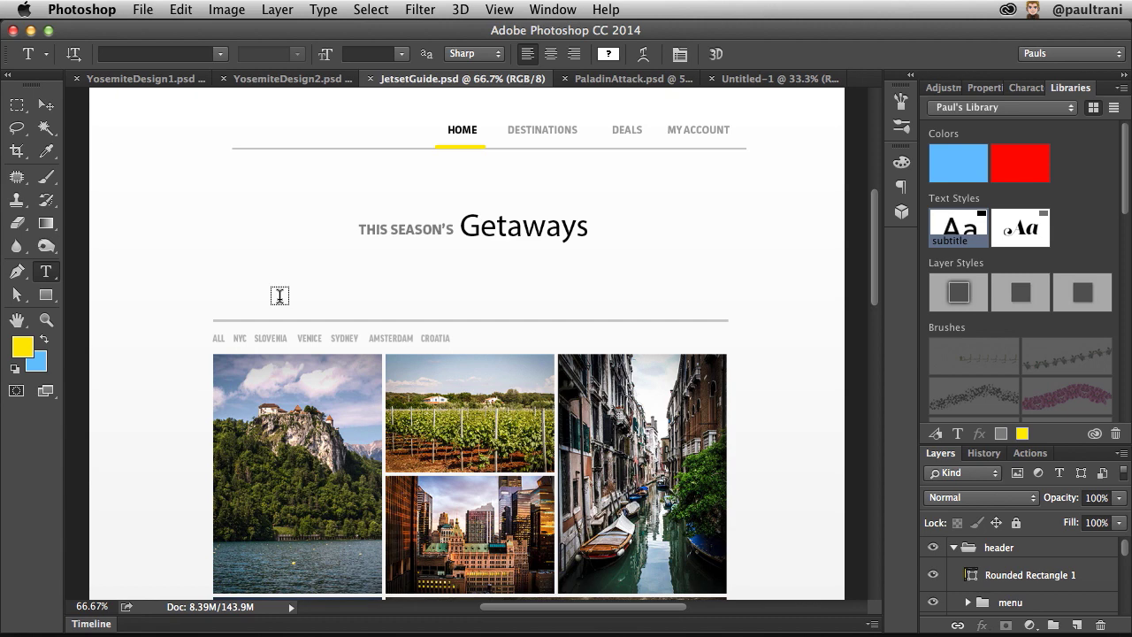
scroll(796, 292, "right", 1)
scroll(959, 278, "down", 10)
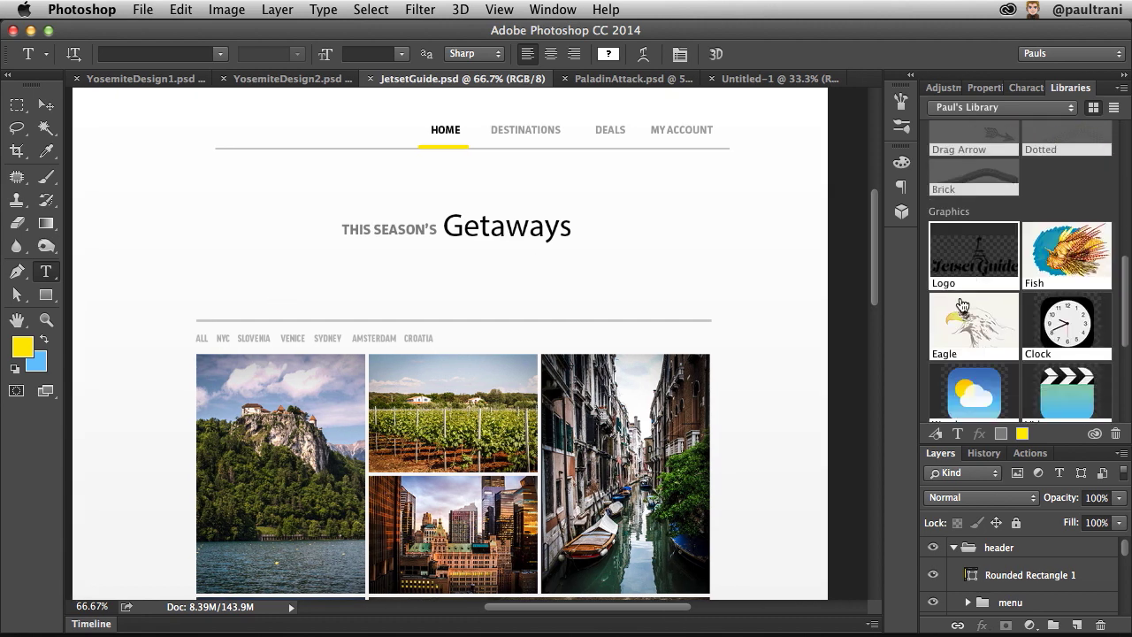
scroll(959, 278, "up", 3)
left_click_drag(964, 332, 267, 146)
scroll(345, 105, "right", 1)
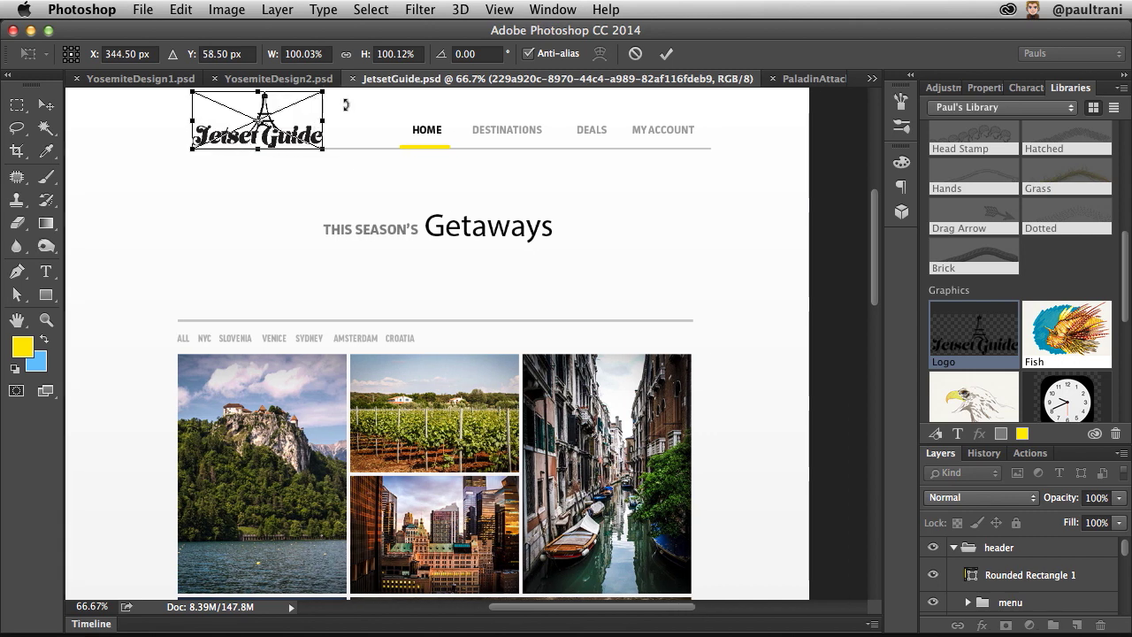
left_click_drag(308, 97, 284, 106)
key("Return")
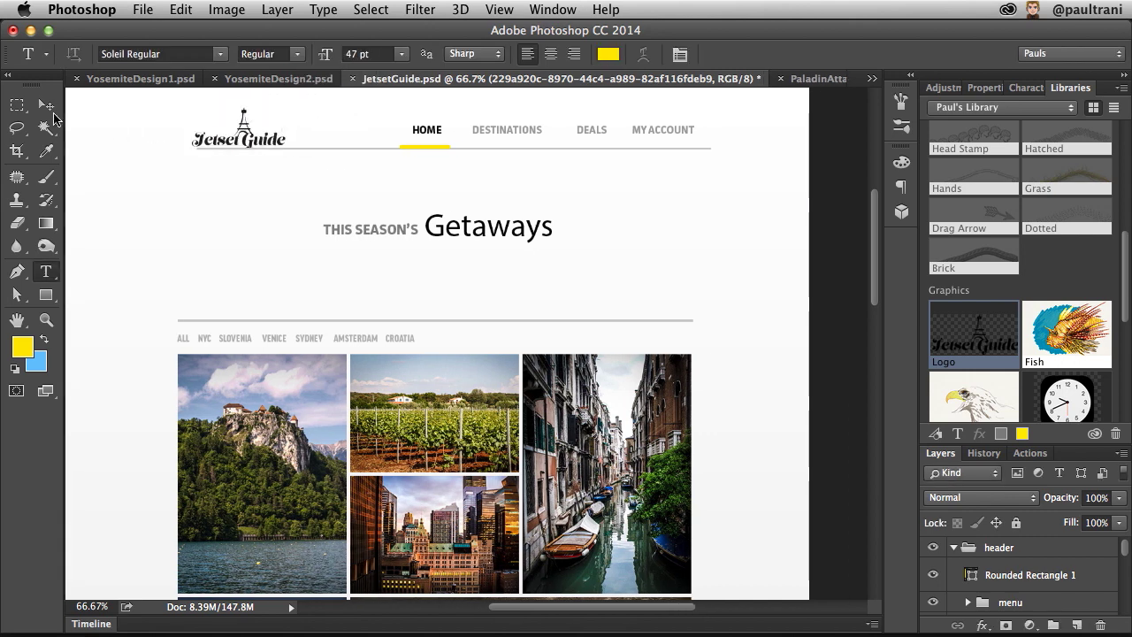
left_click(47, 105)
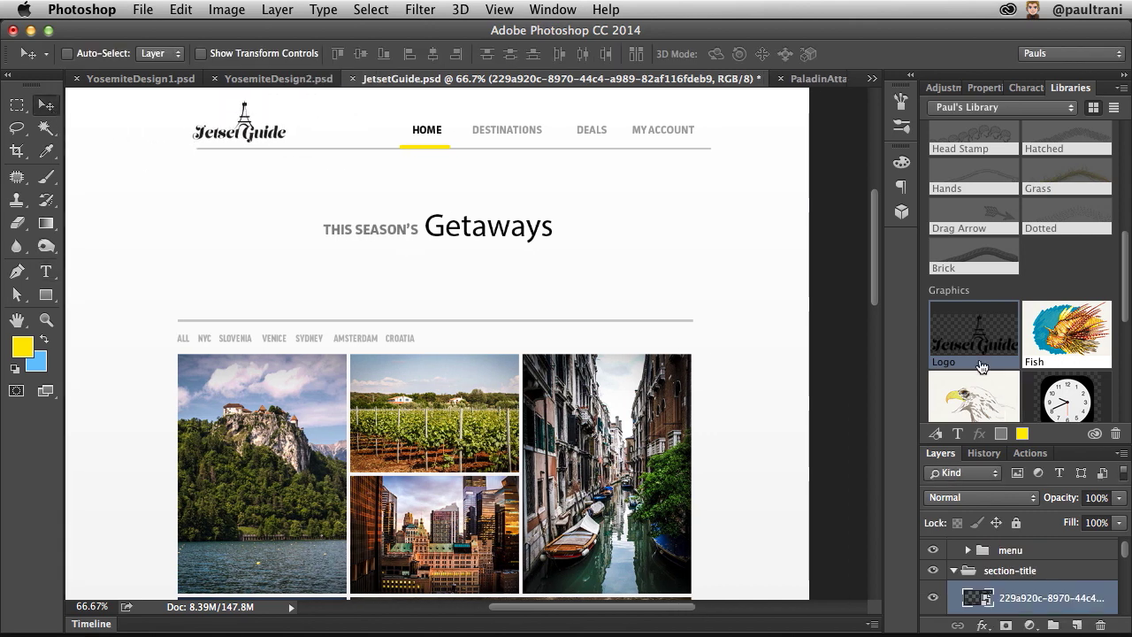
scroll(972, 292, "up", 10)
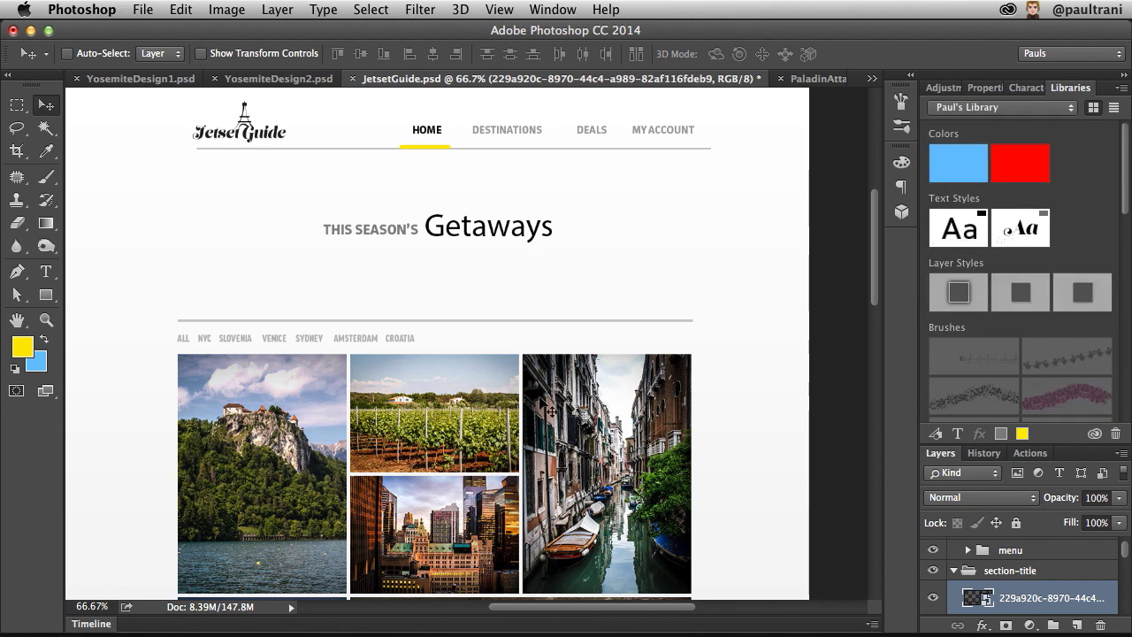
Apply the Title text style to Getaways and move it left and down.
left_click(437, 241)
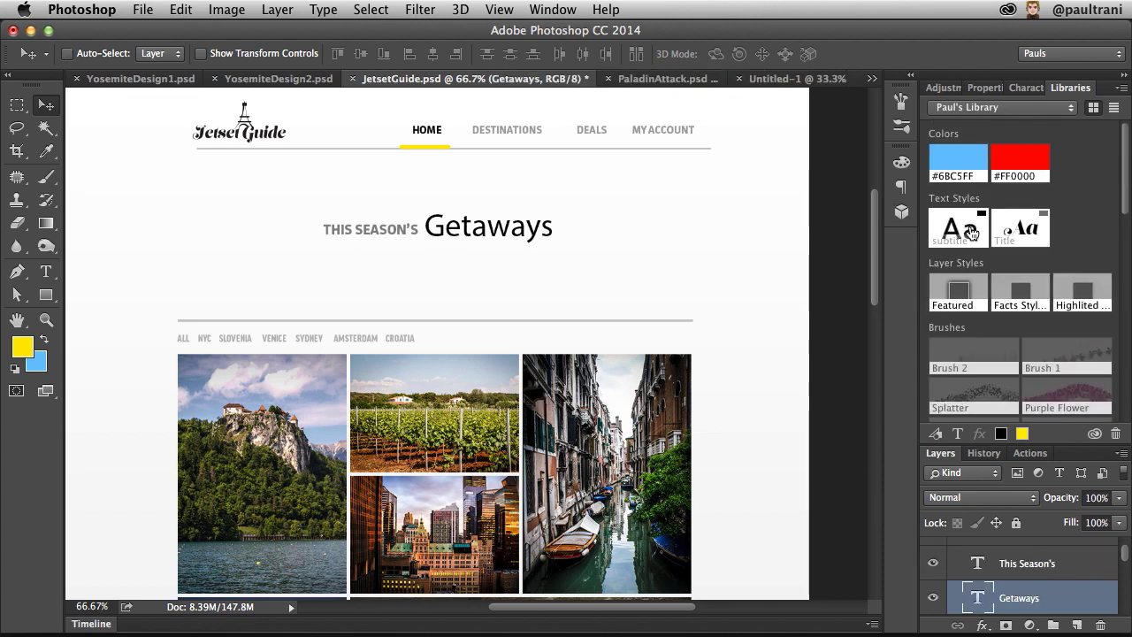
left_click(1017, 235)
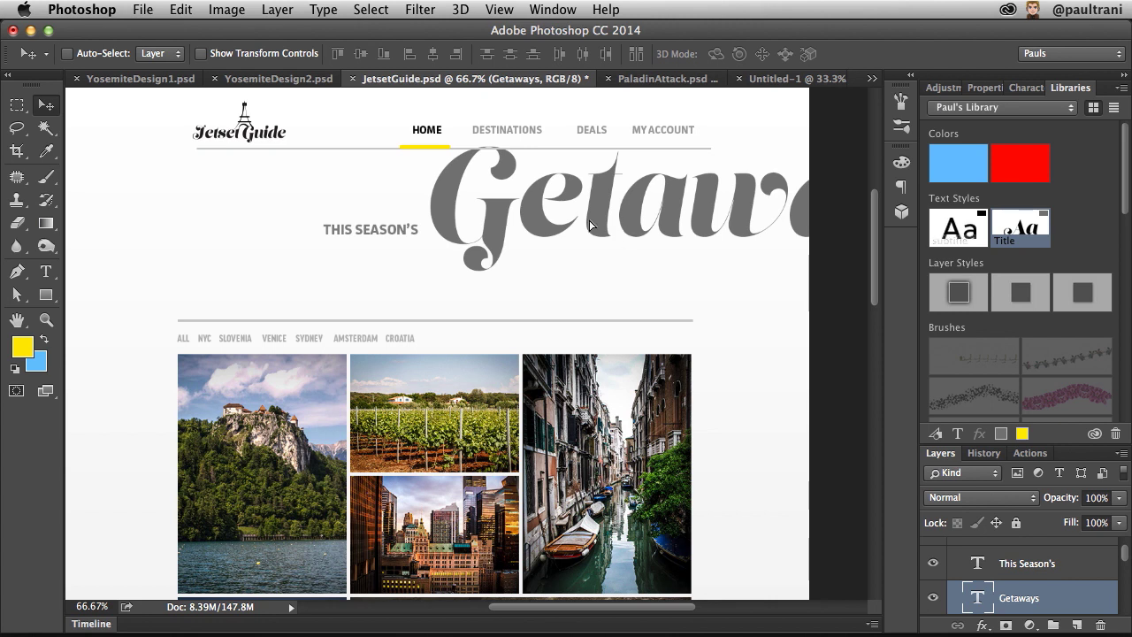
left_click_drag(600, 230, 334, 260)
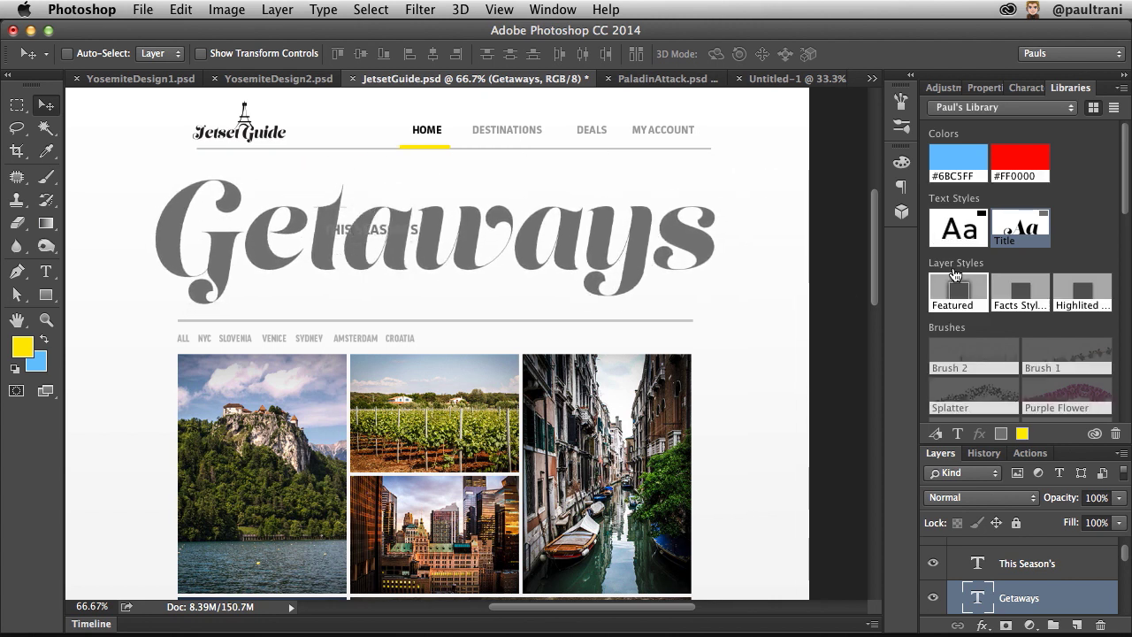
Give THIS SEASON'S the subtitle style at 27 pt and place it above Getaways.
left_click(1014, 564)
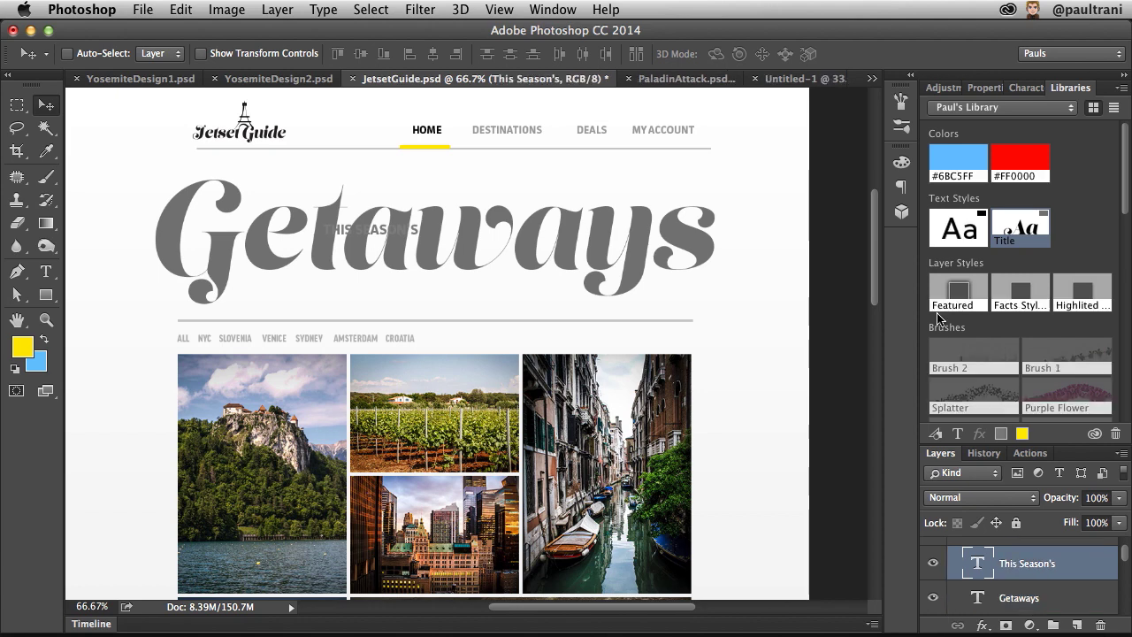
left_click(949, 232)
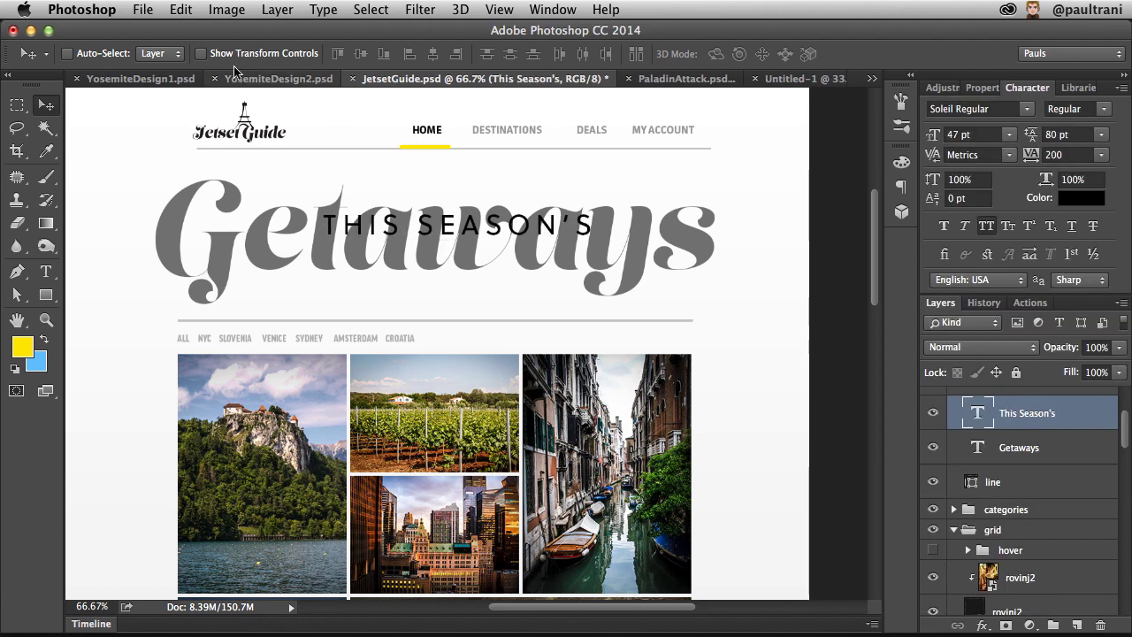
left_click(46, 271)
left_click_drag(324, 55, 306, 55)
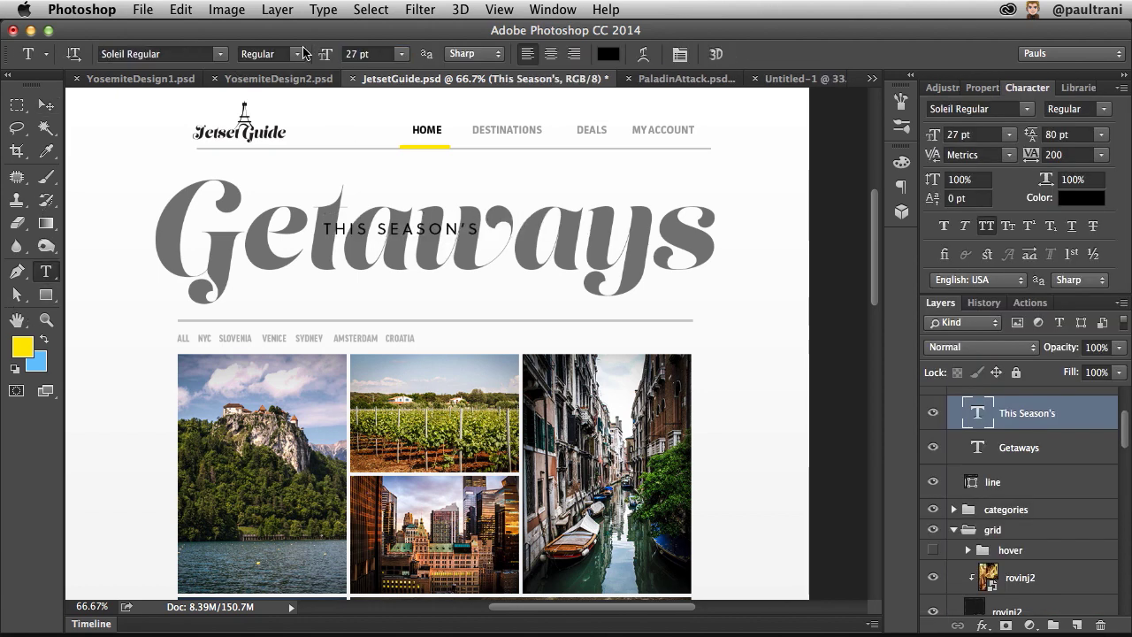
key("v")
left_click_drag(337, 248, 294, 198)
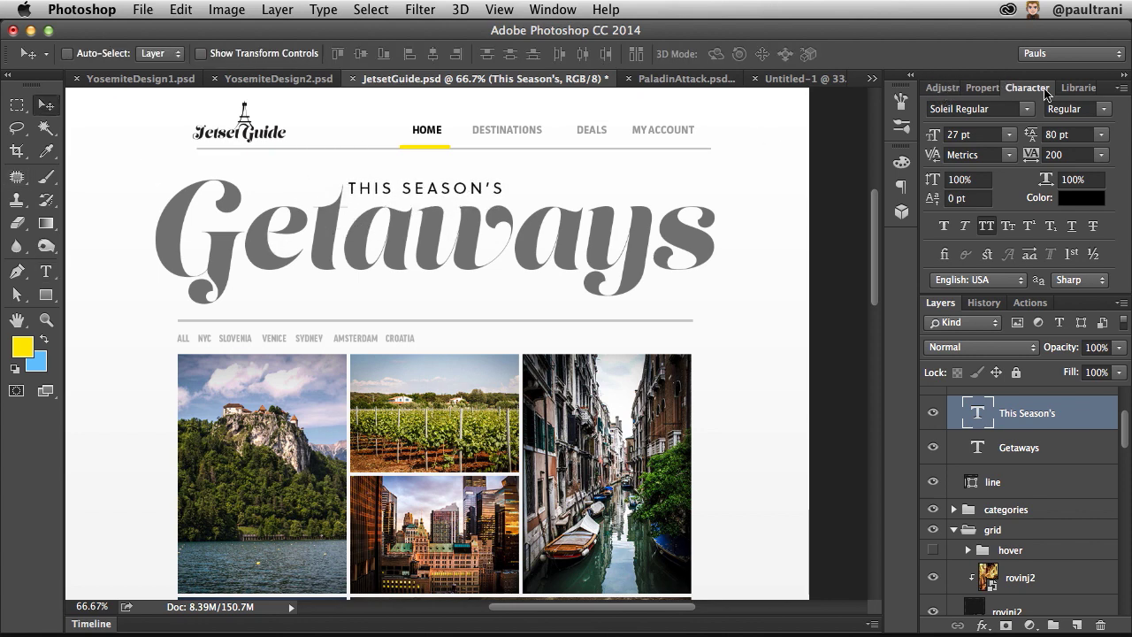
left_click(1075, 88)
key("alt+bracketleft")
Apply the library's blue #6BC5FF to Getaways as a Color Overlay effect.
right_click(954, 164)
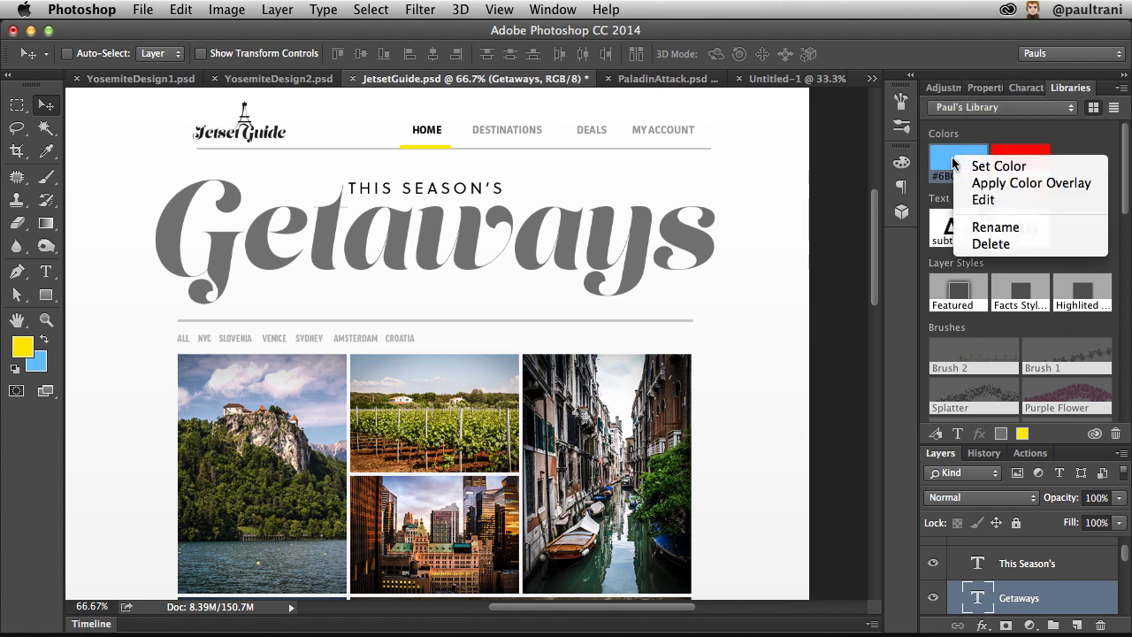
left_click(1035, 183)
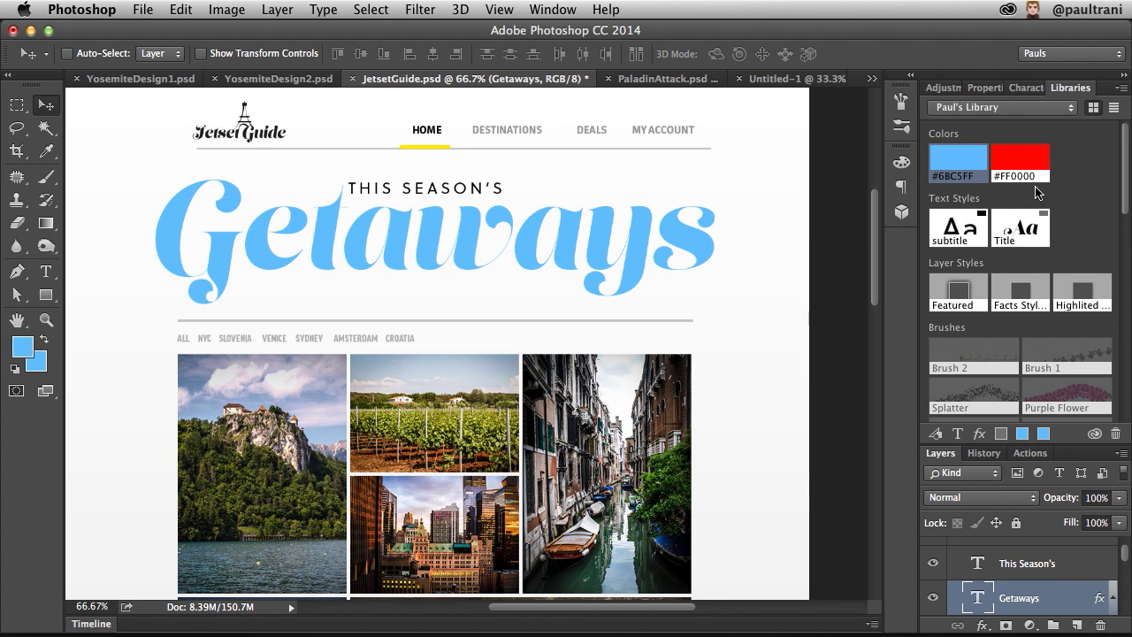
scroll(1037, 192, "down", 1)
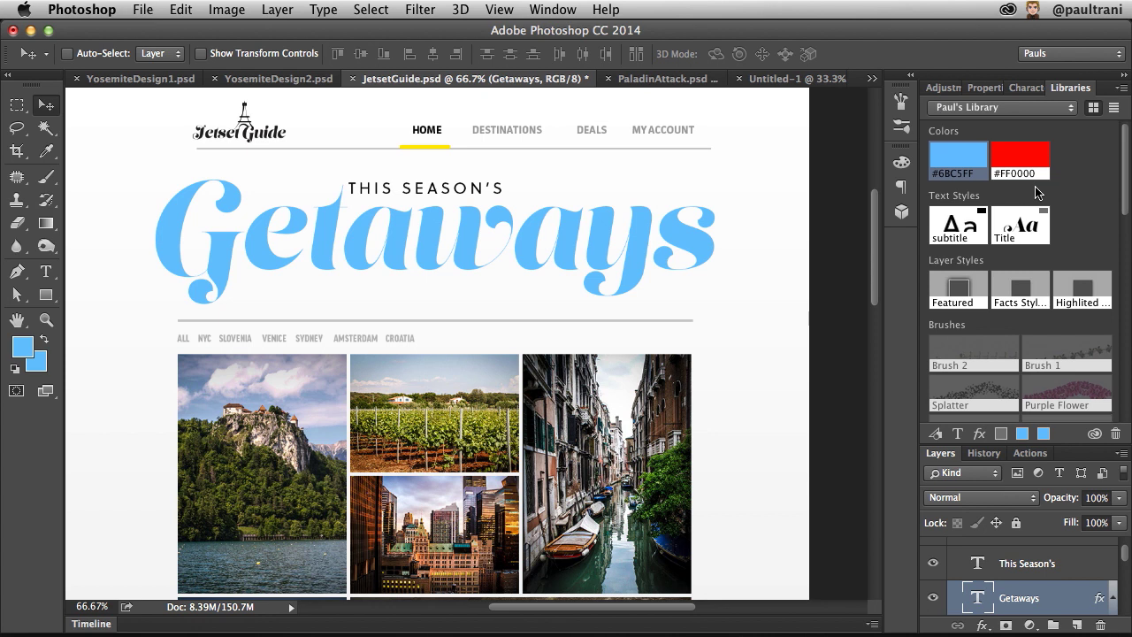
left_click_drag(874, 221, 883, 327)
left_click_drag(299, 305, 309, 299)
left_click_drag(873, 329, 880, 234)
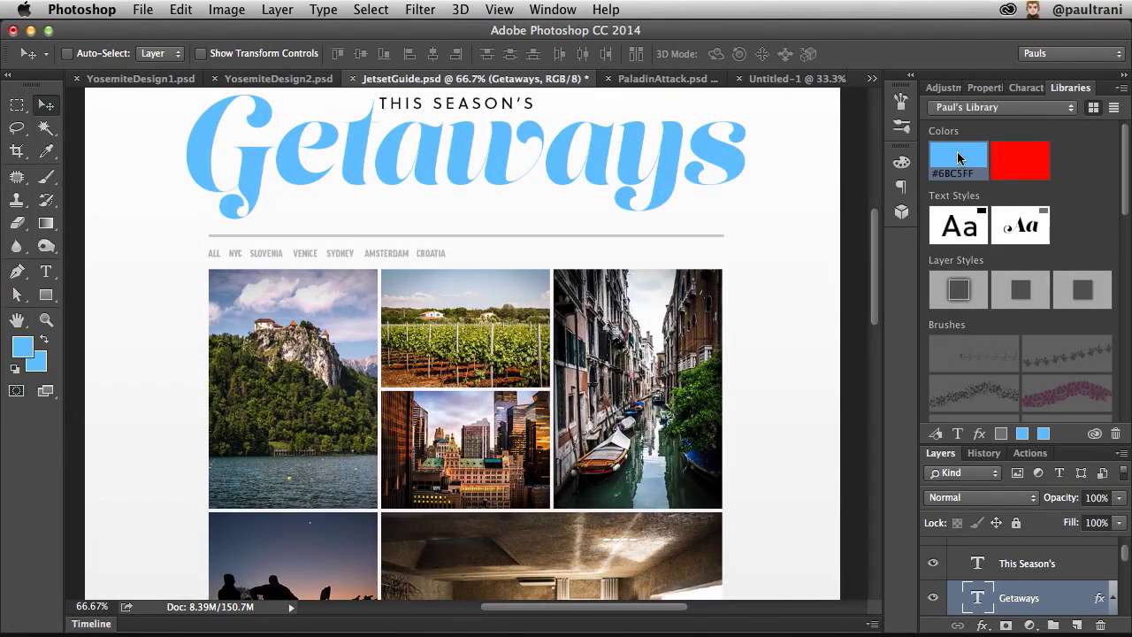
double_click(1069, 88)
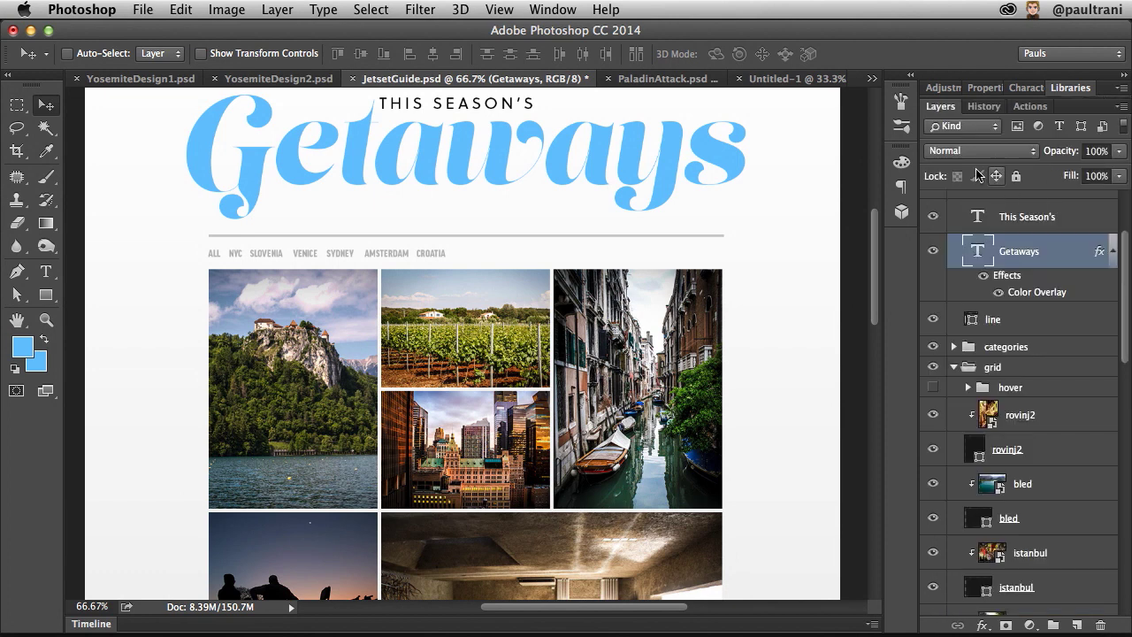
Find and select the slovenia photo layer by toggling its visibility.
left_click(1016, 423)
scroll(1026, 495, "down", 10)
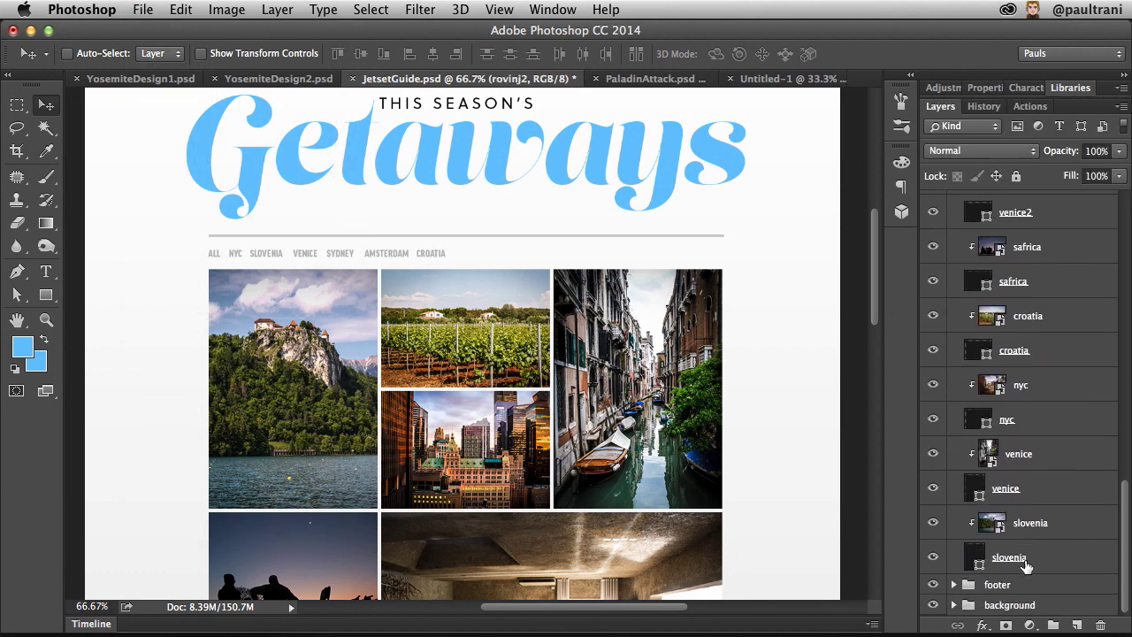
left_click(1016, 559)
left_click(931, 559)
left_click(931, 559)
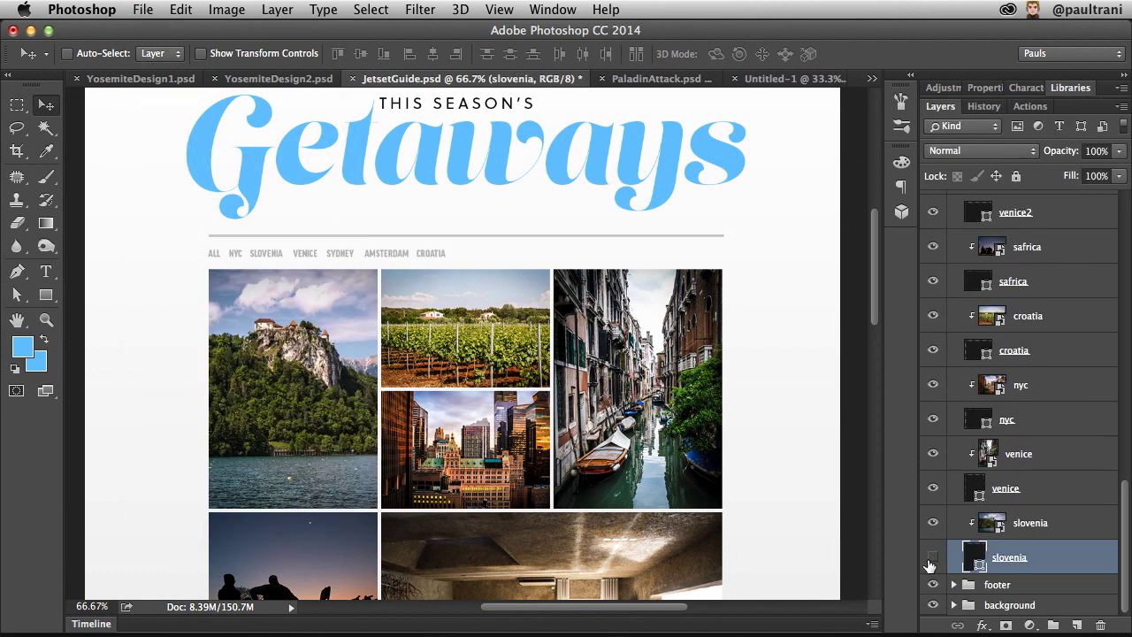
left_click(931, 559)
left_click(931, 559)
Open File > Extract Assets and set slovenia to export as jpg at 100%.
left_click(142, 10)
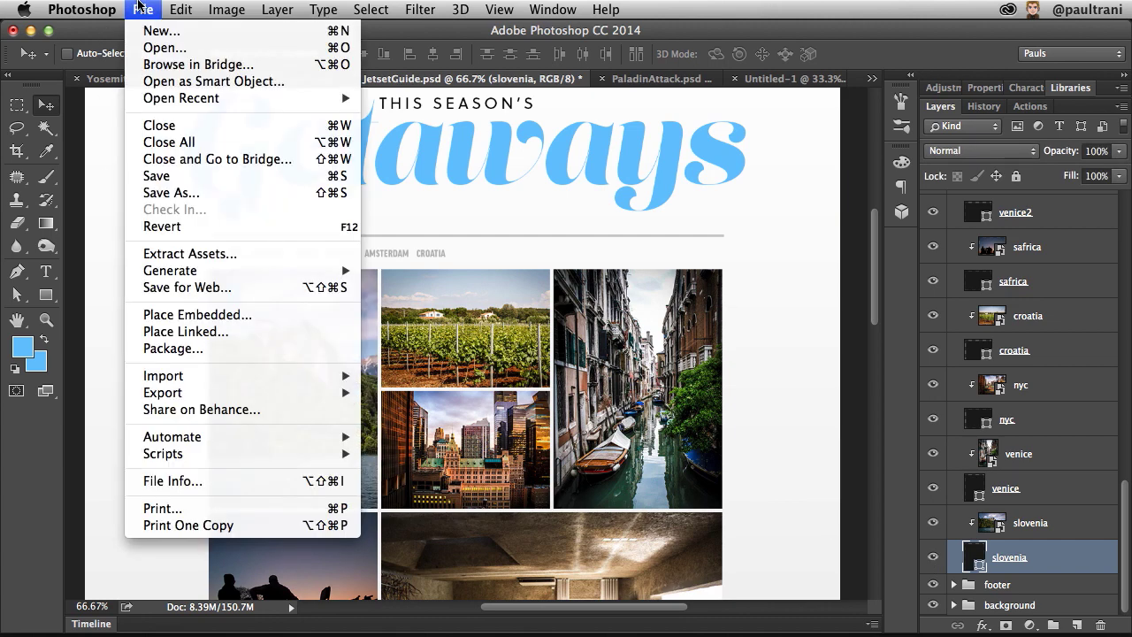
left_click(269, 254)
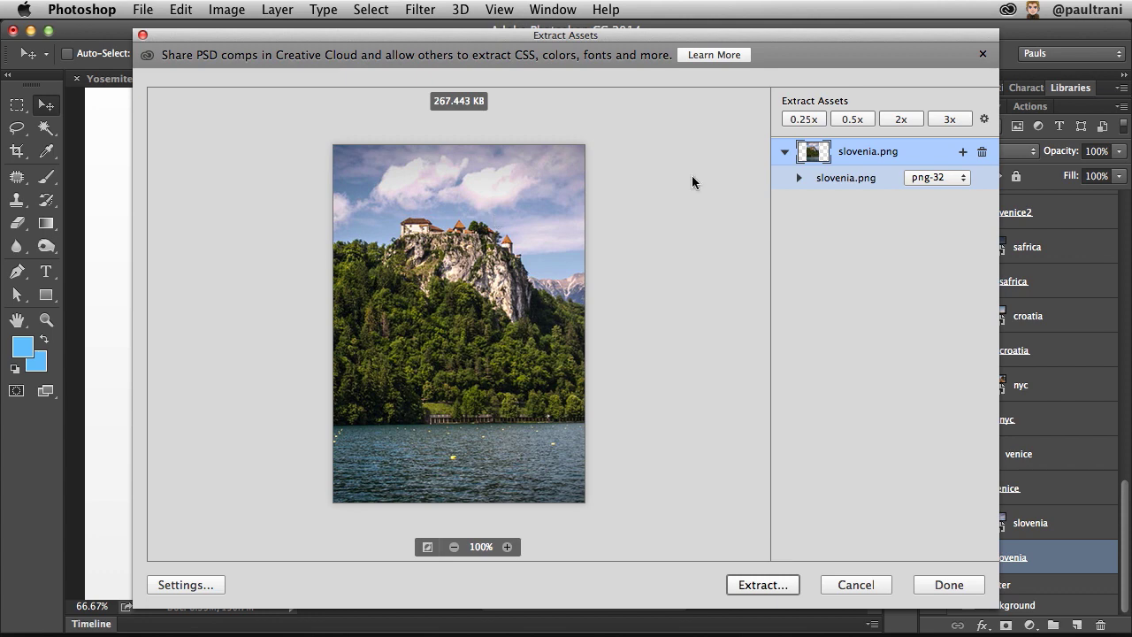
left_click(925, 175)
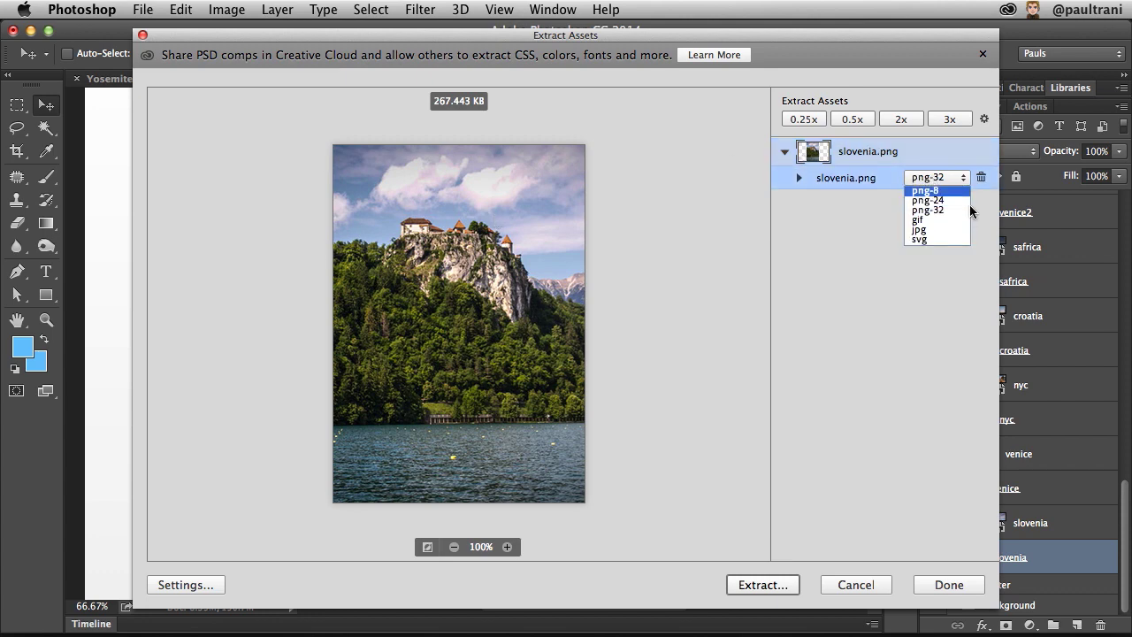
left_click(926, 232)
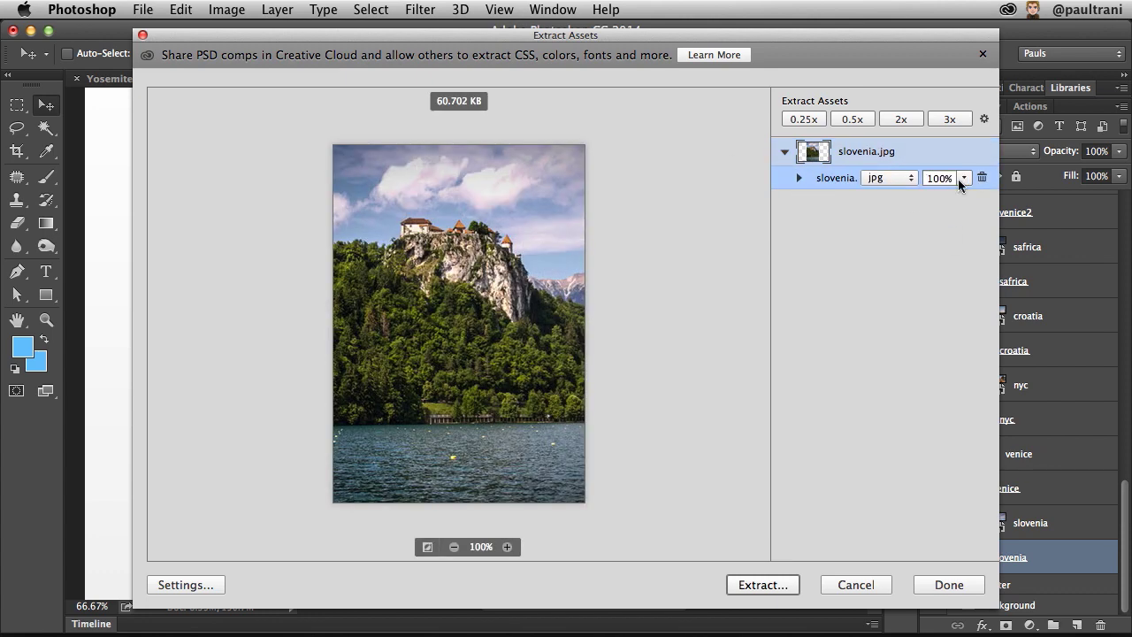
left_click(938, 178)
left_click_drag(725, 35, 619, 45)
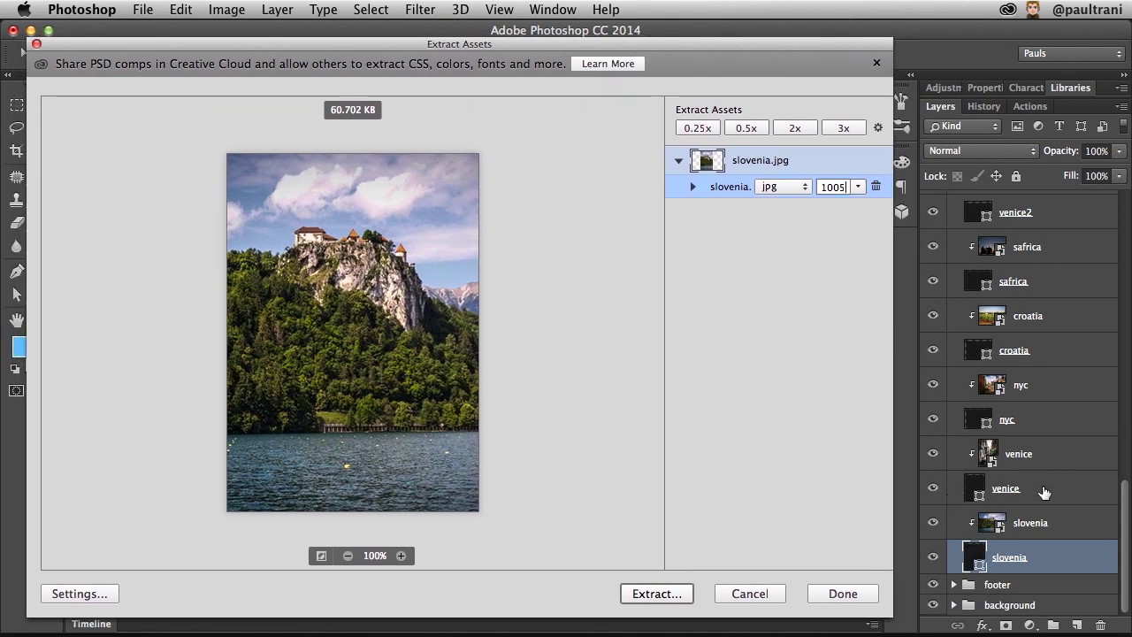
left_click(1015, 501)
Add venice and the other grid photo layers to the Extract Assets list.
left_click(854, 560)
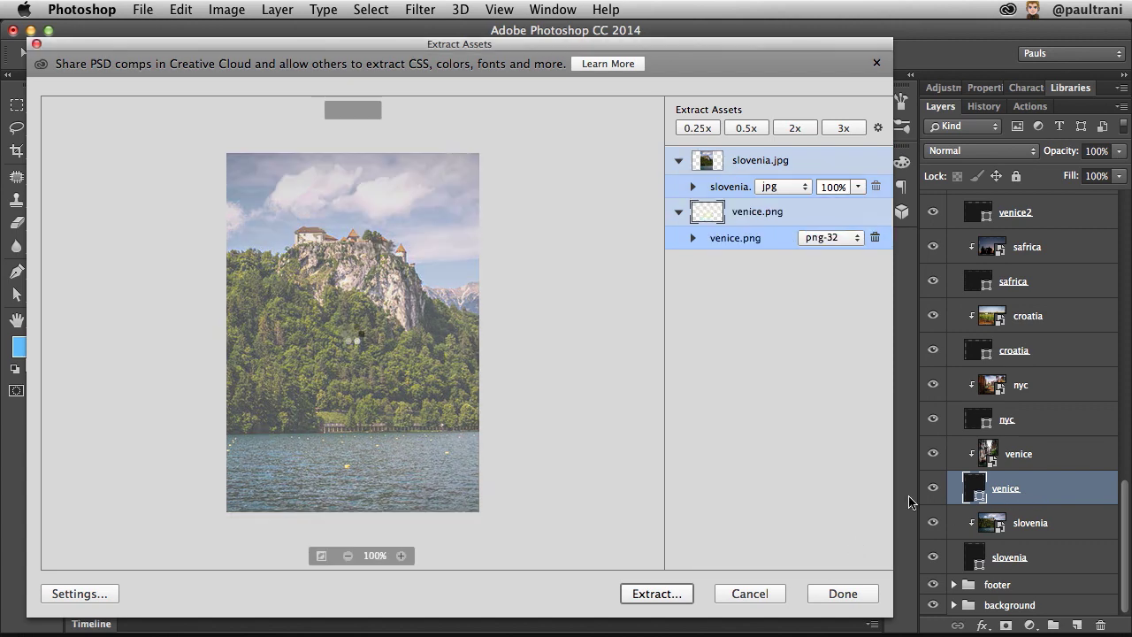
left_click(1006, 419)
left_click(853, 559)
left_click(1013, 350)
left_click(853, 560)
left_click(1012, 282)
left_click(853, 559)
left_click(1064, 221)
left_click(853, 560)
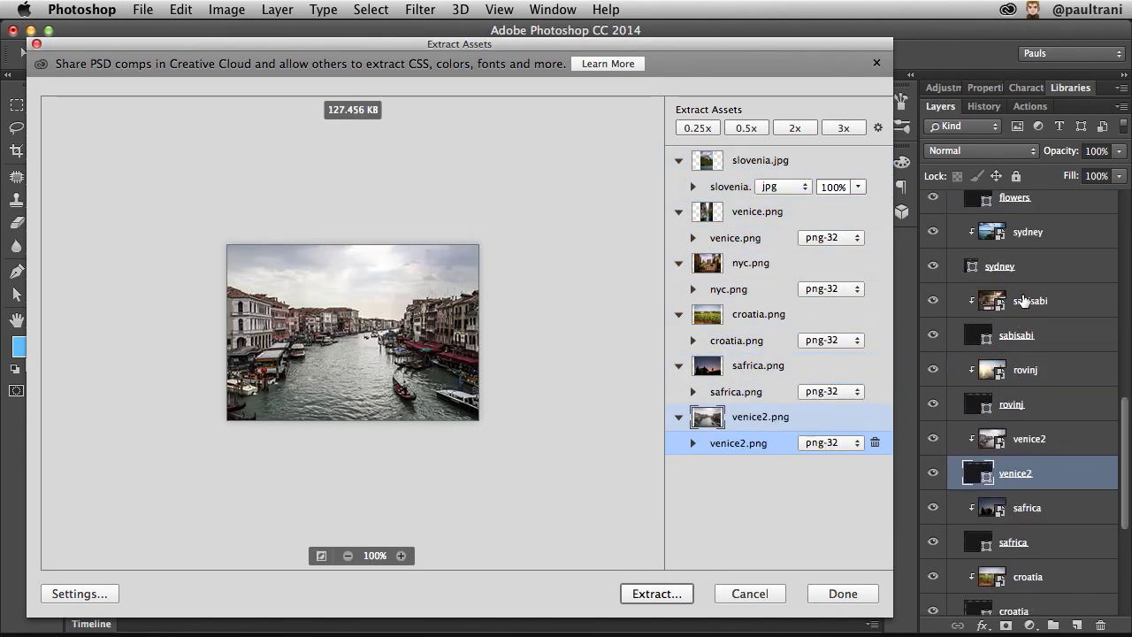
left_click(1015, 403)
left_click(854, 560)
left_click(1015, 334)
left_click(853, 560)
left_click(853, 560)
left_click(1015, 360)
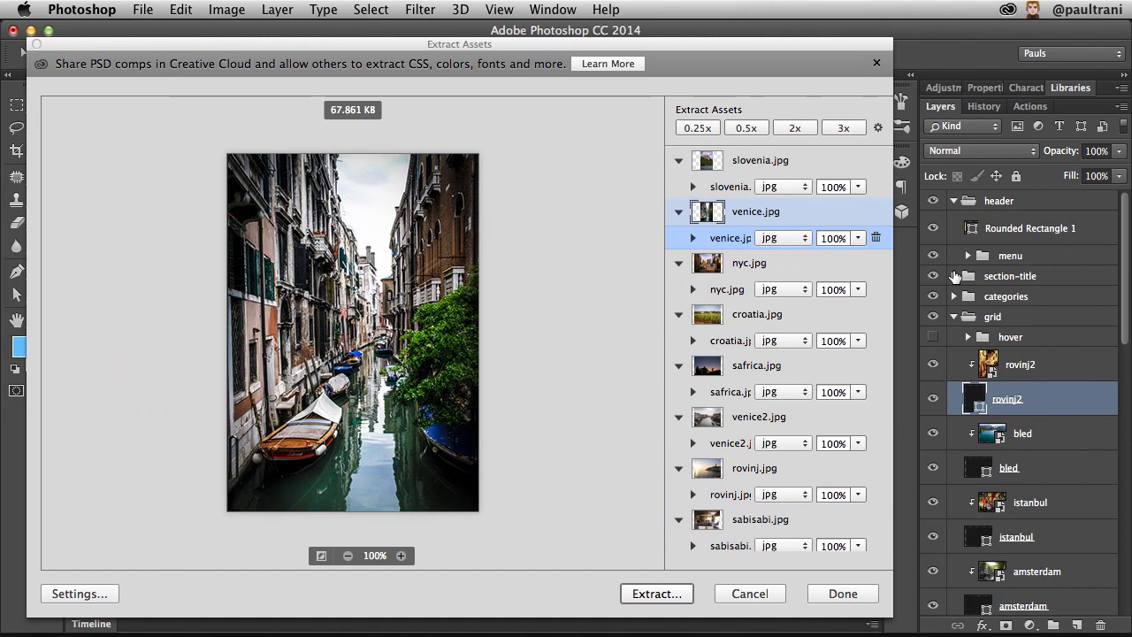
Add the Jetset Guide logo layer to the extraction list as svg.
left_click(954, 275)
left_click(1006, 317)
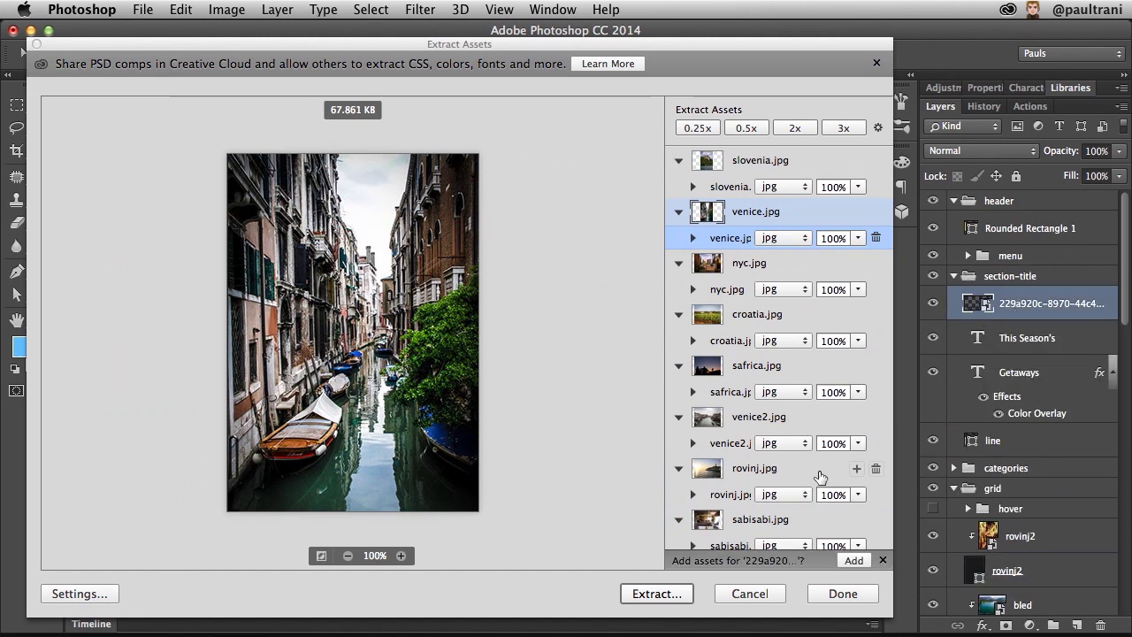
left_click(853, 559)
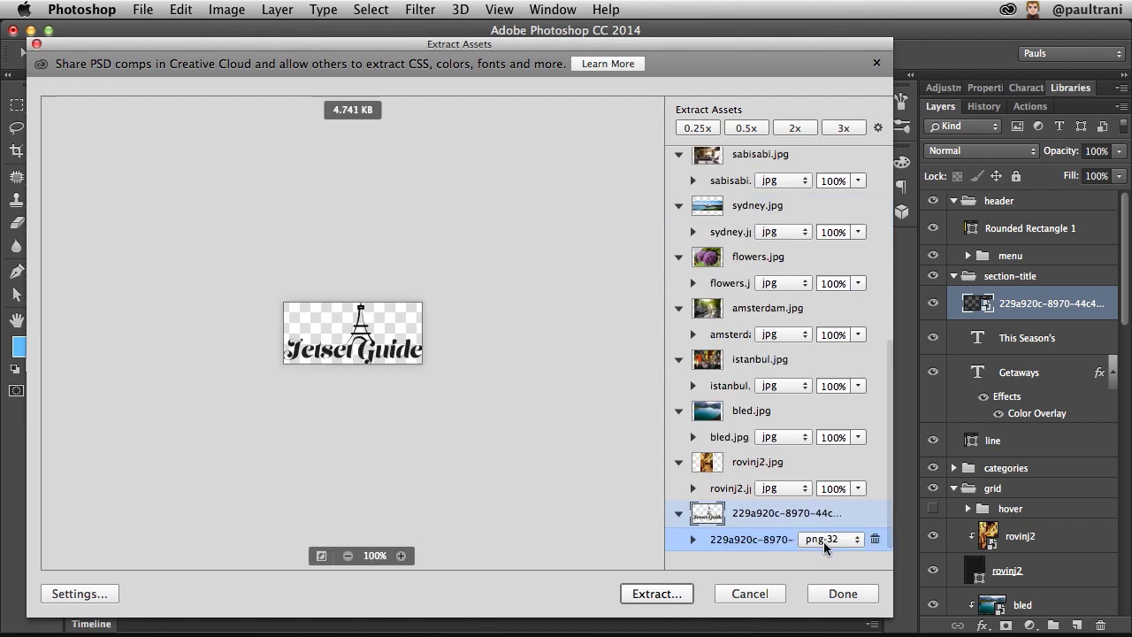
left_click(823, 539)
left_click(831, 603)
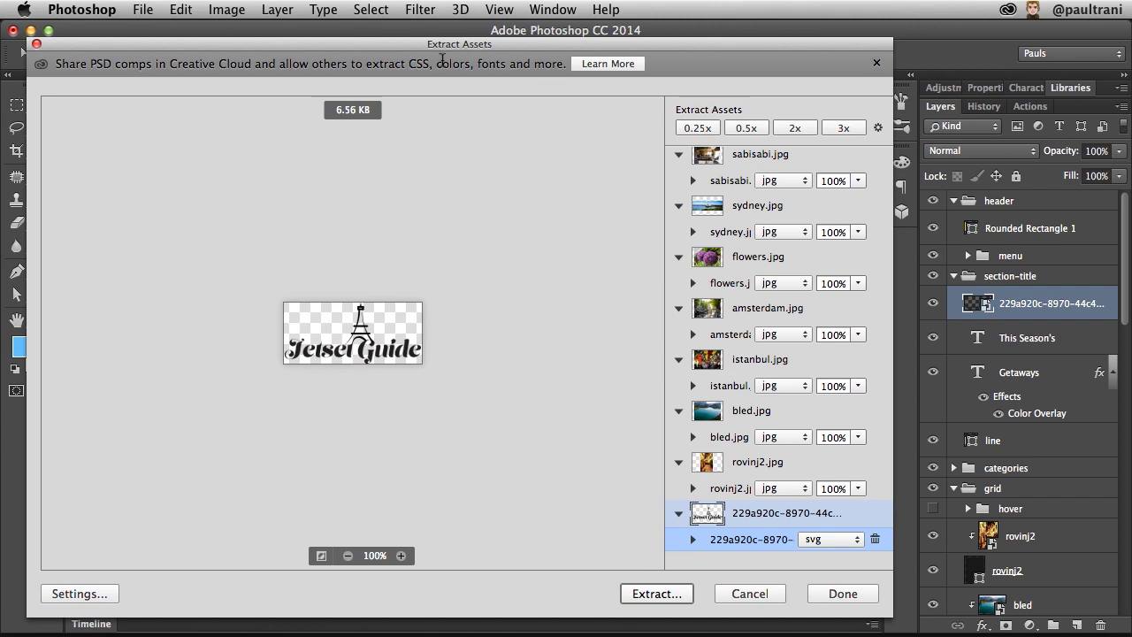
left_click_drag(444, 48, 526, 36)
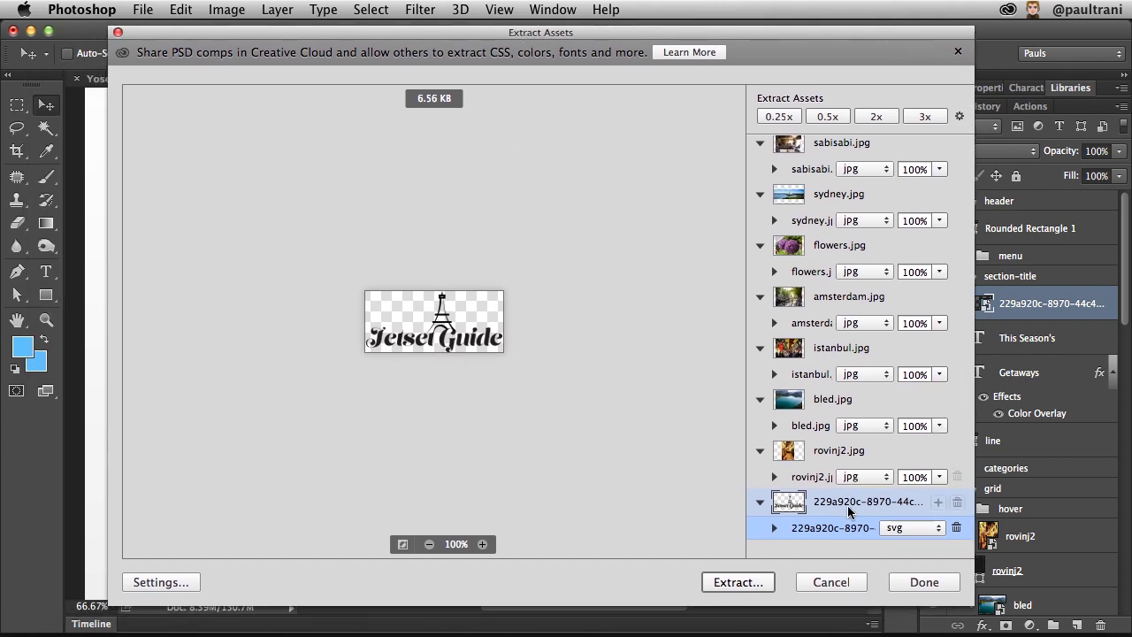
Add 0.25x, 0.5x, 2x and 3x export sizes to the extraction.
scroll(831, 499, "down", 1)
left_click(828, 451)
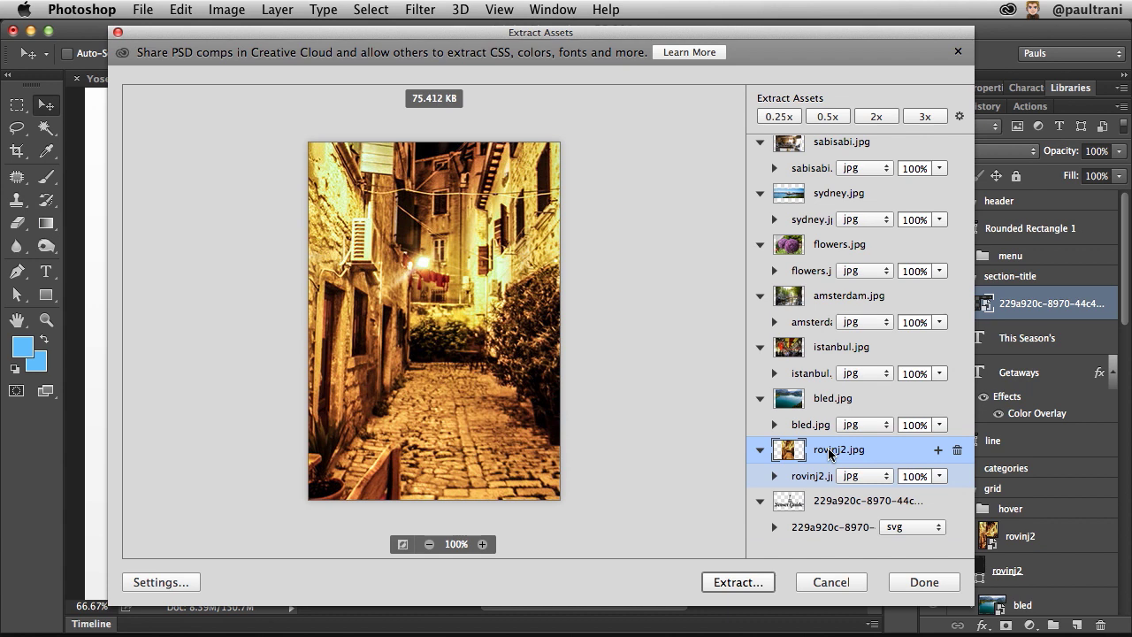
scroll(829, 425, "up", 1)
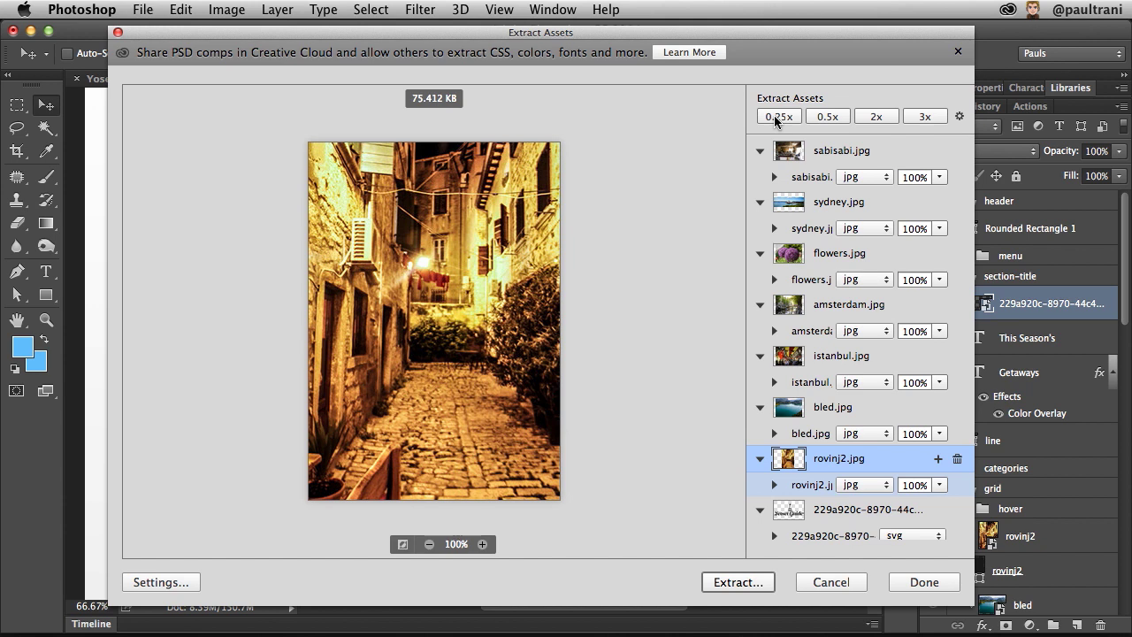
left_click(776, 117)
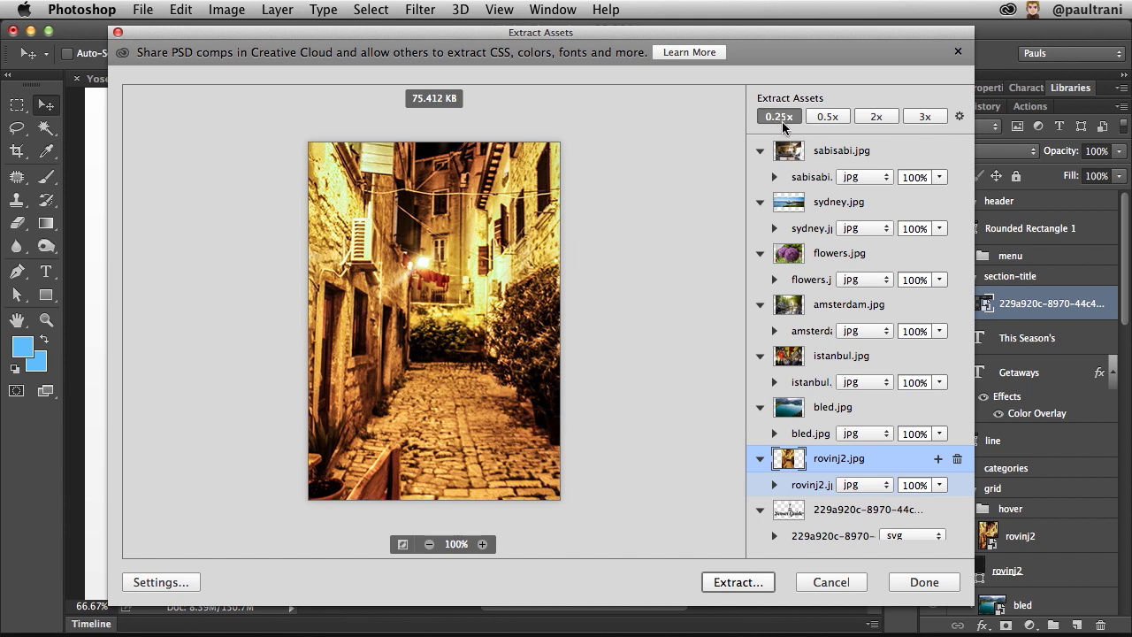
left_click(828, 118)
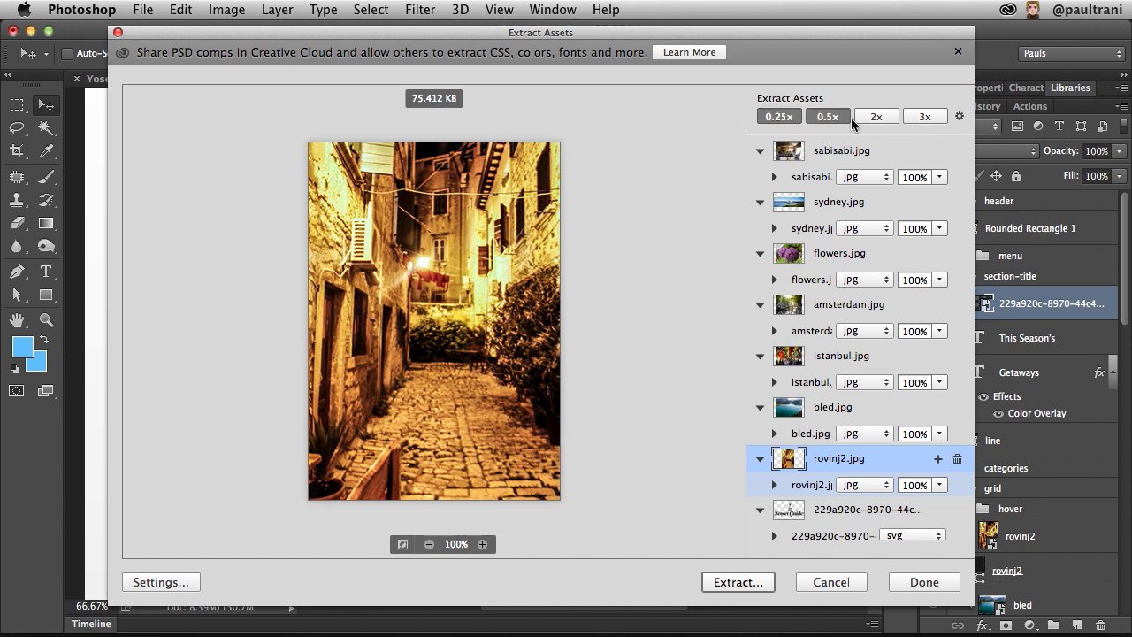
left_click(875, 121)
left_click(930, 117)
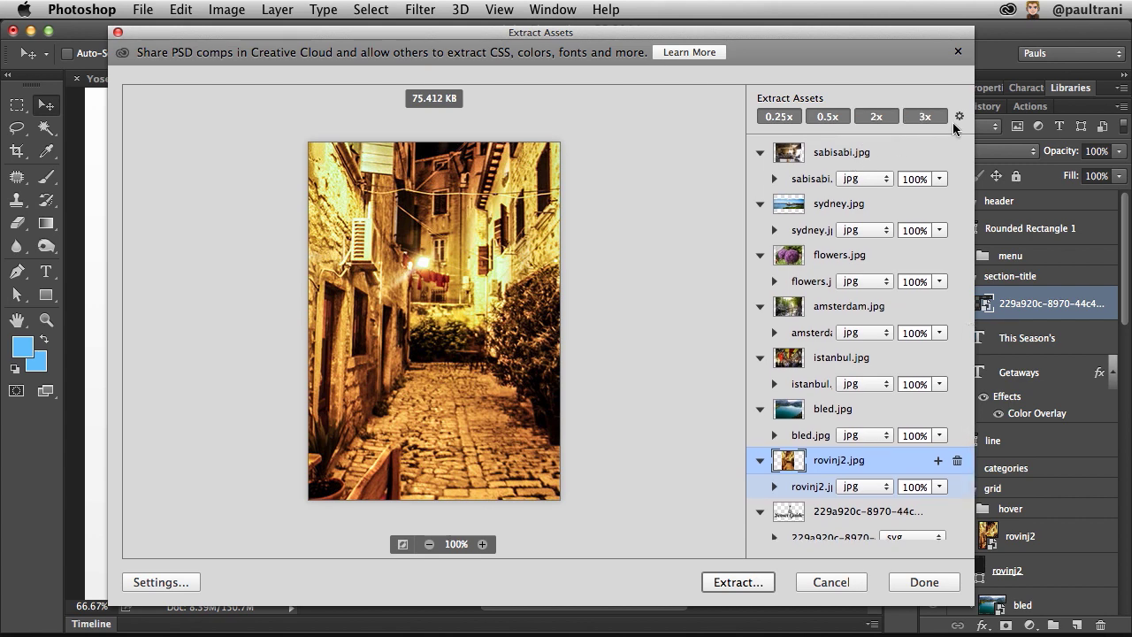
Name the size folders xsmall/ and small/, enable 0.75x, and confirm the settings.
left_click(959, 119)
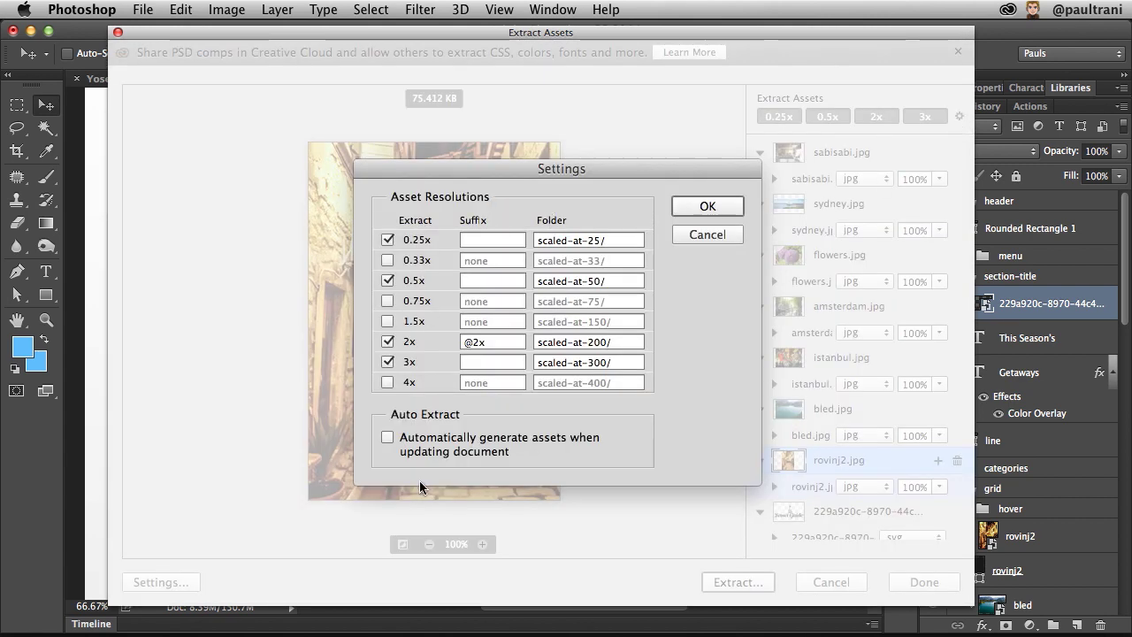
key("Tab")
type("xsmall/")
key("Tab")
key("Tab")
type("small/")
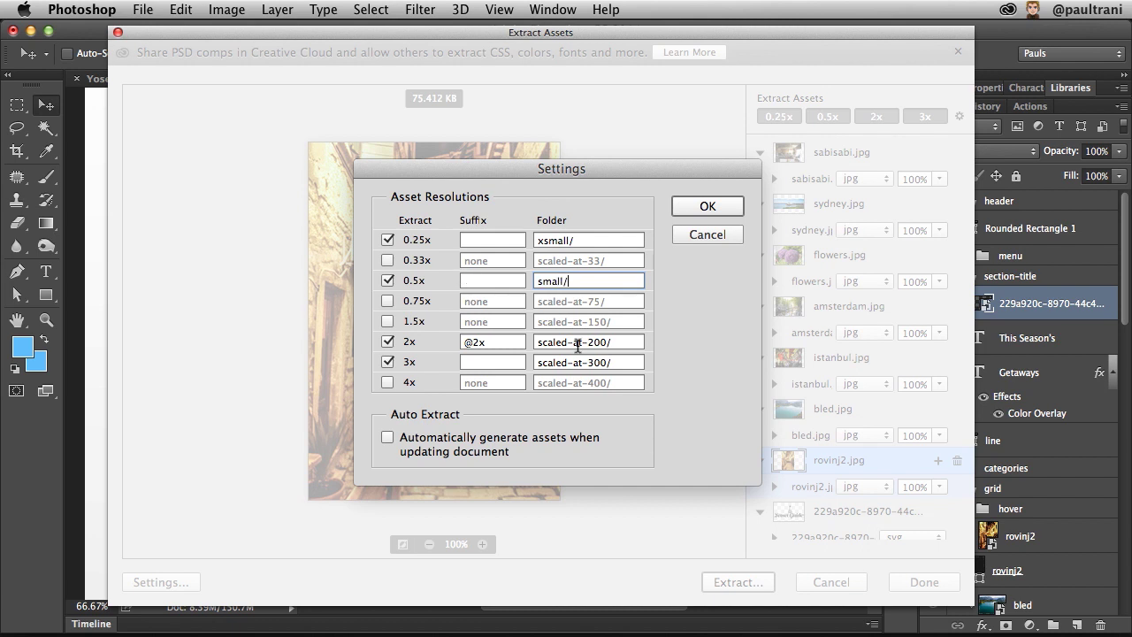
key("Tab")
key("Tab")
left_click(387, 300)
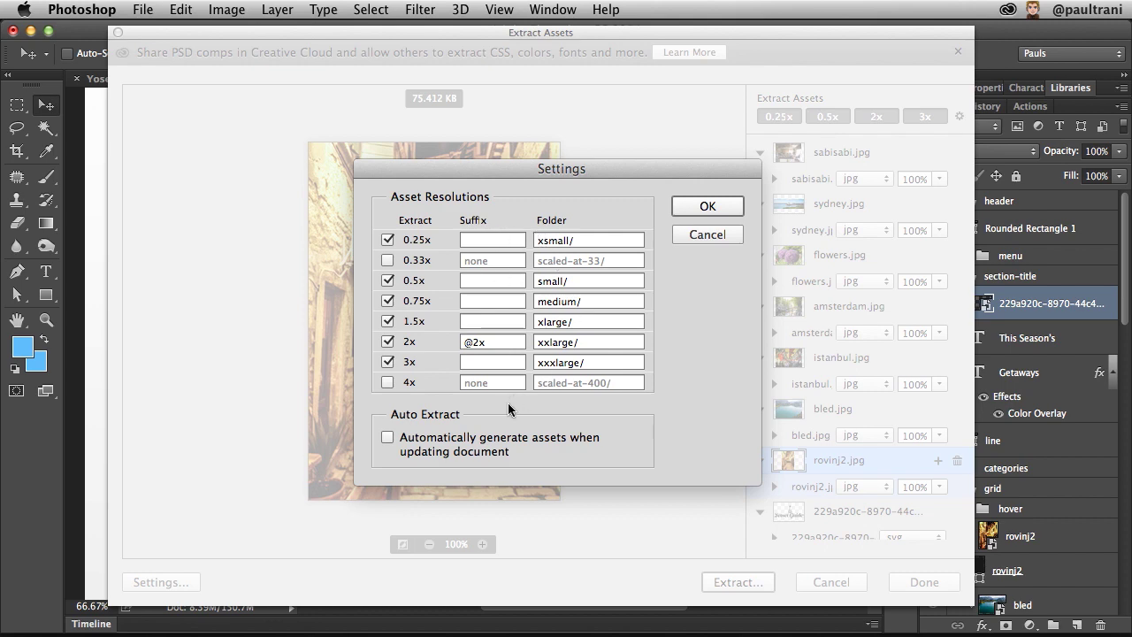
left_click(708, 206)
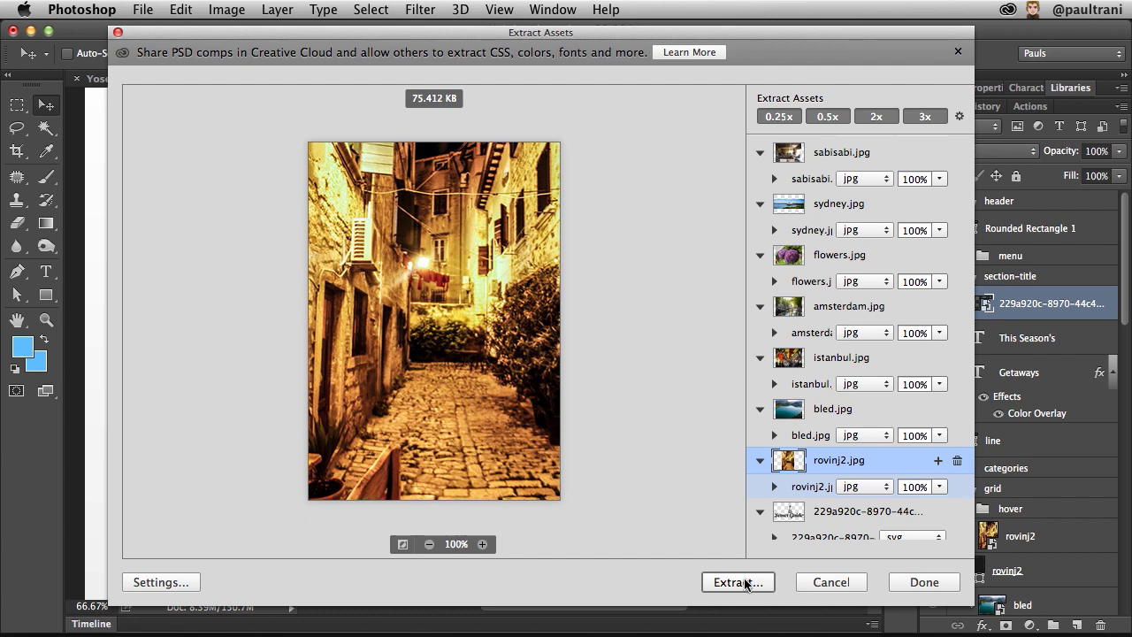
Extract all assets into a new 'images' folder inside jetsetguide.com.
key("Return")
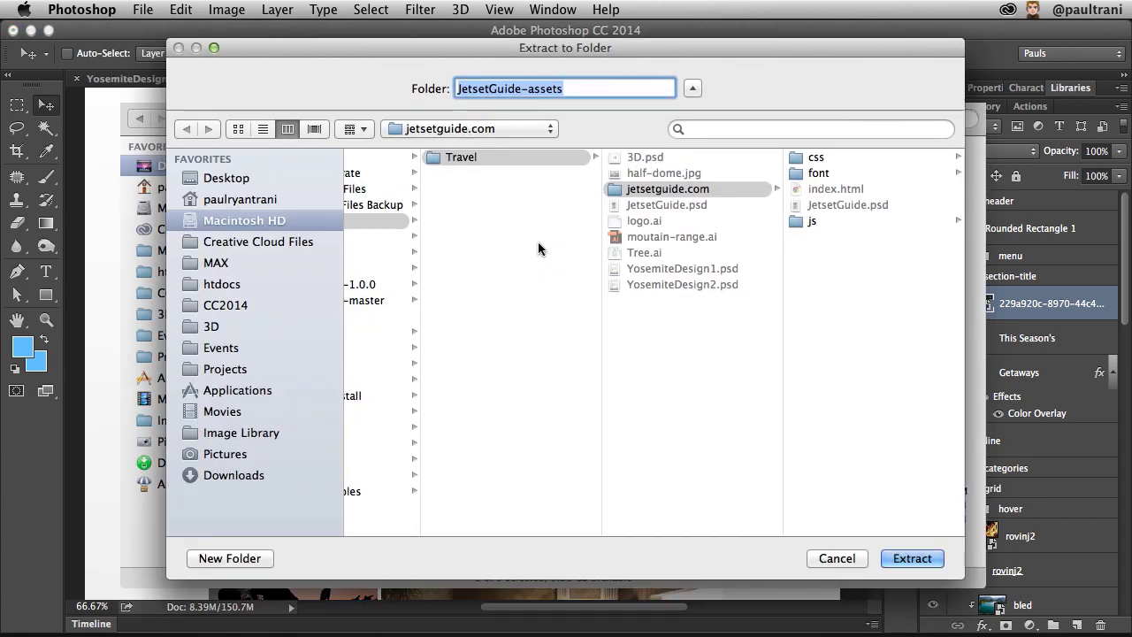
left_click(623, 188)
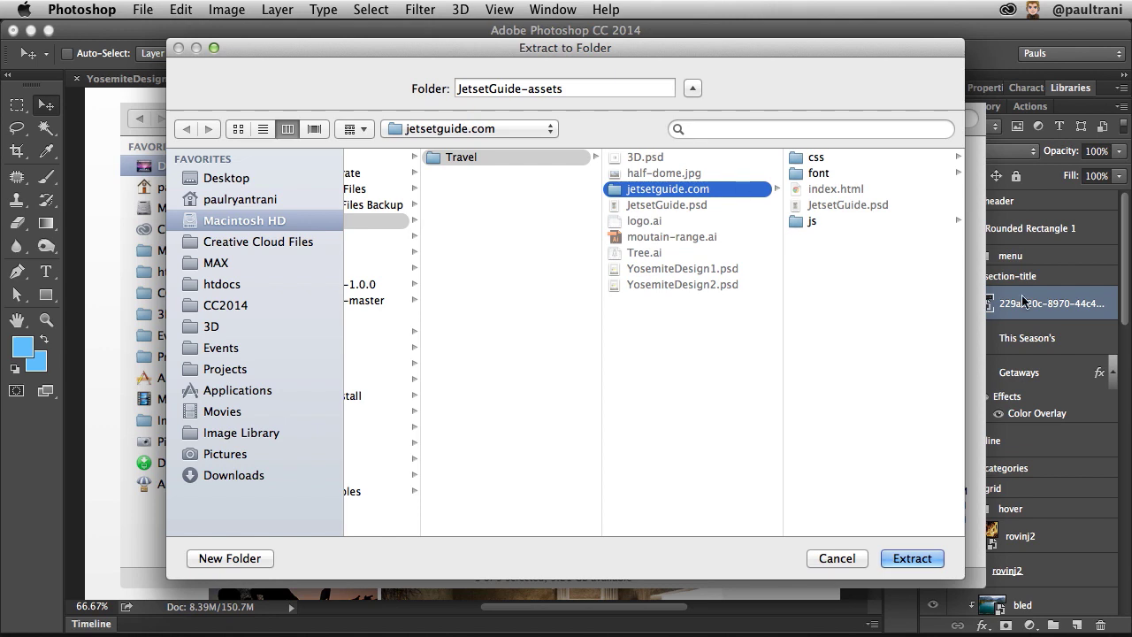
triple_click(600, 88)
type("images")
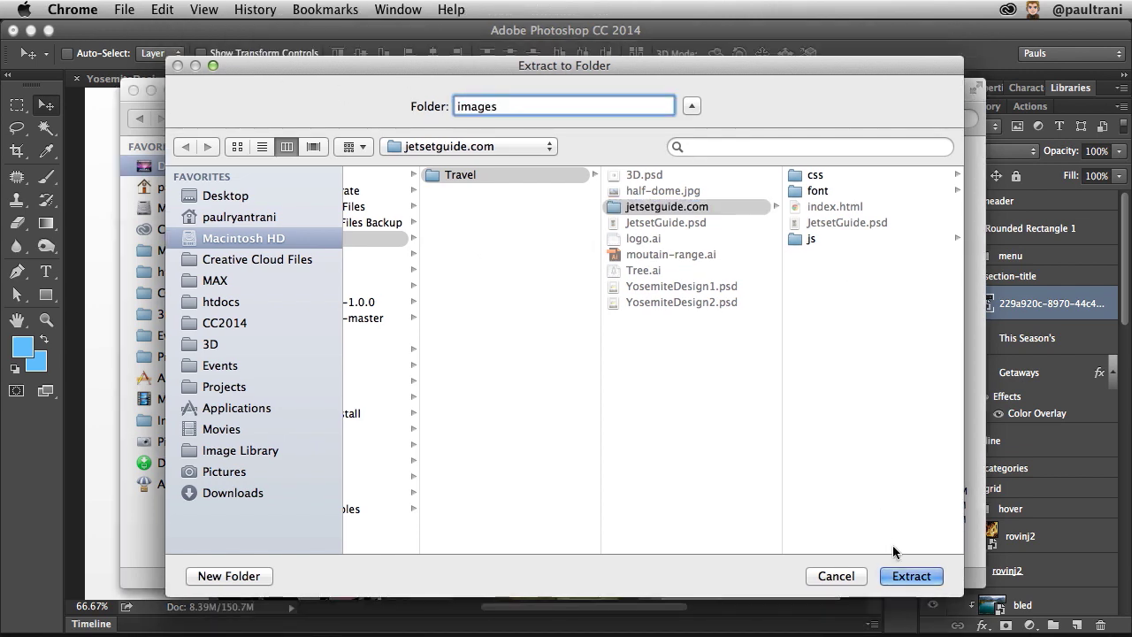
left_click(910, 576)
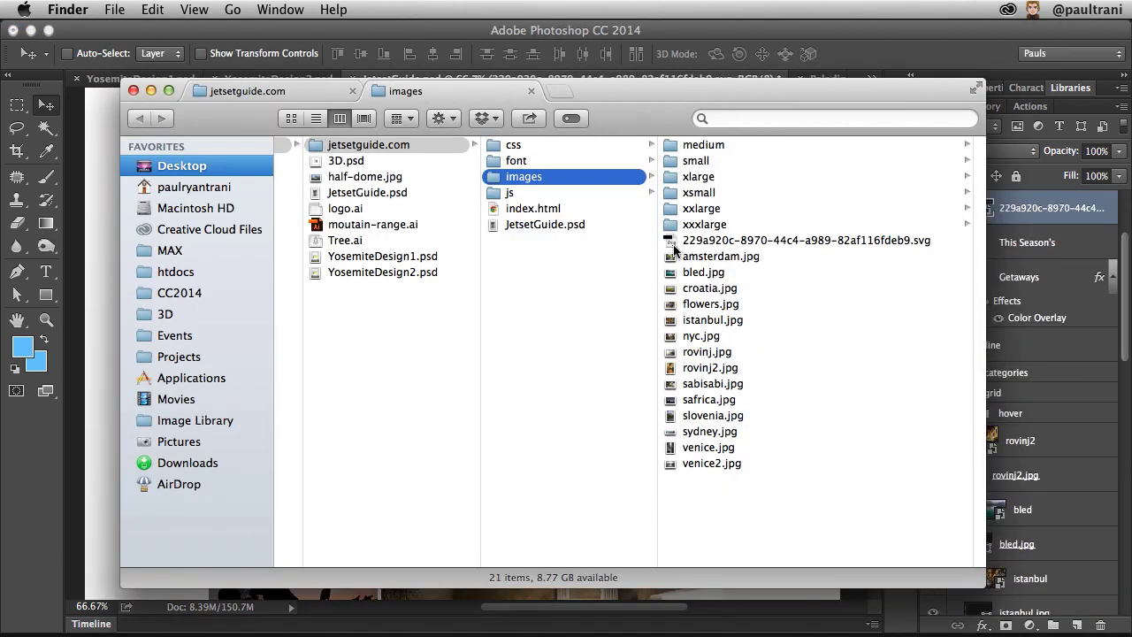
left_click(712, 240)
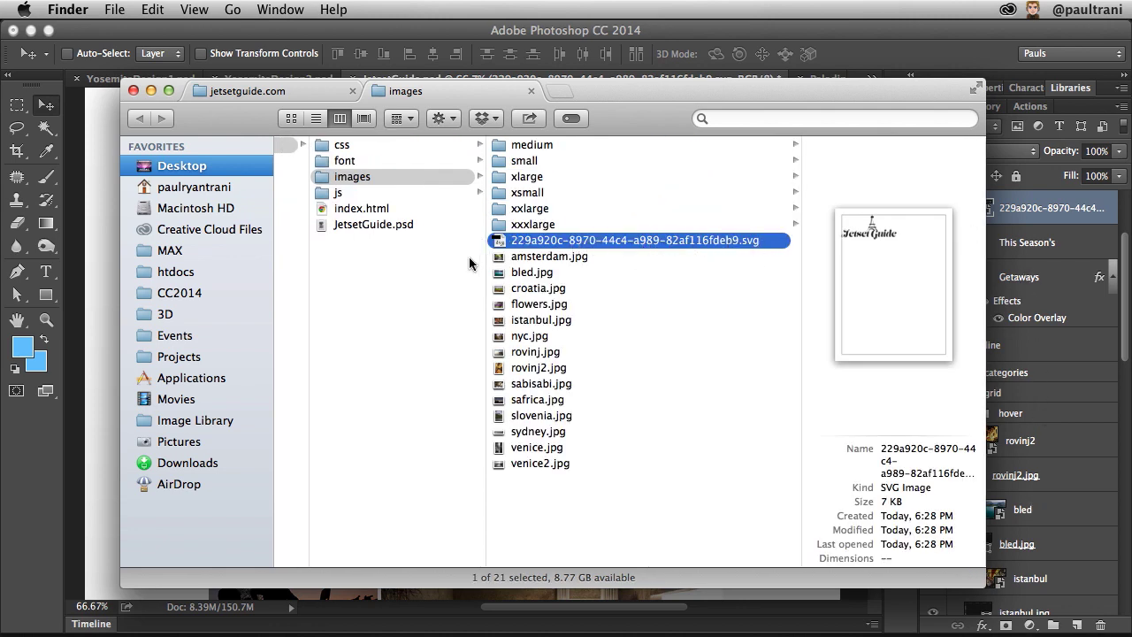
Browse the extracted jpgs, SVG logo and size folders, then open index.html in Chrome.
key("Down")
key("Down")
key("Down")
key("Down")
left_click(509, 235)
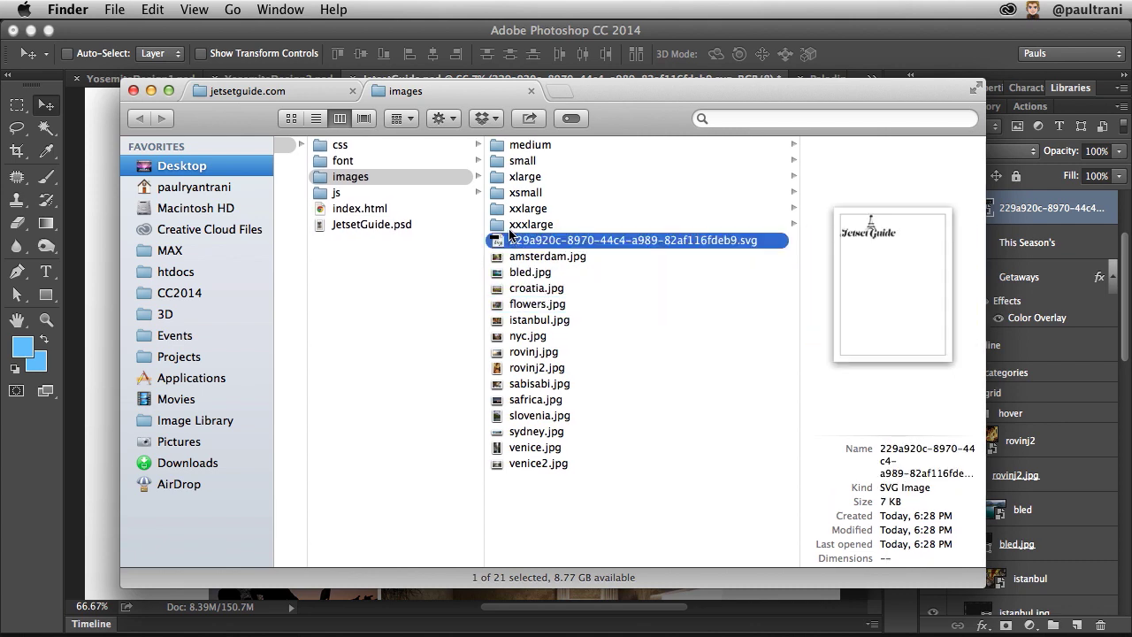
key("Up")
key("Up")
key("Up")
key("Left")
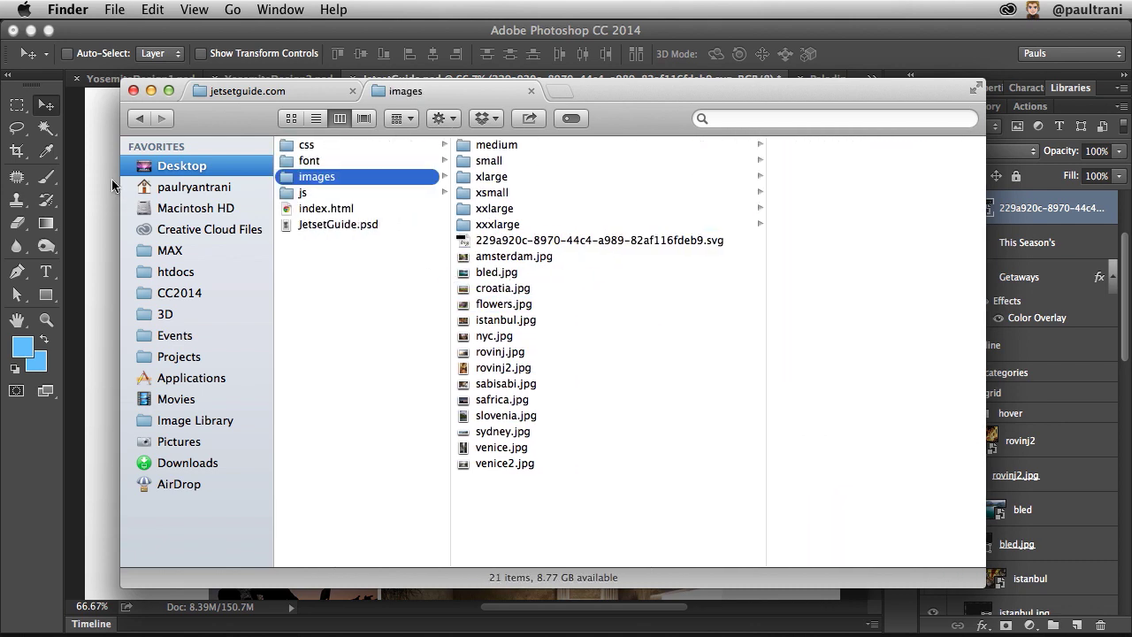
double_click(281, 210)
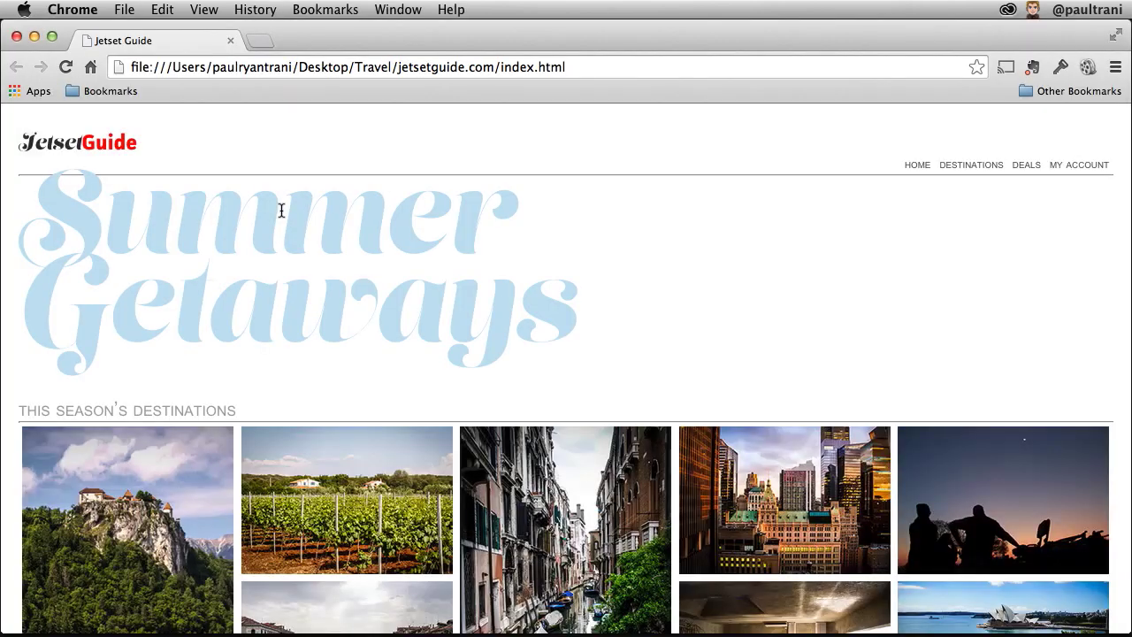
Narrow the Chrome window and widen it back to check how the photo grid reflows.
scroll(883, 229, "down", 5)
scroll(884, 227, "up", 3)
scroll(1041, 210, "down", 2)
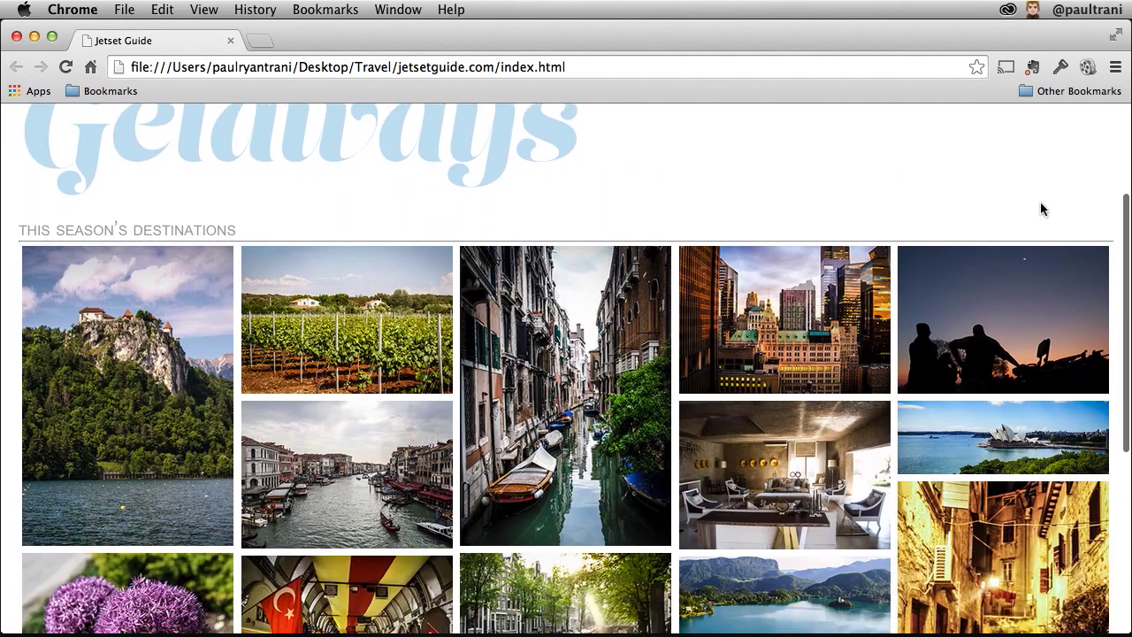
left_click_drag(1100, 169, 385, 158)
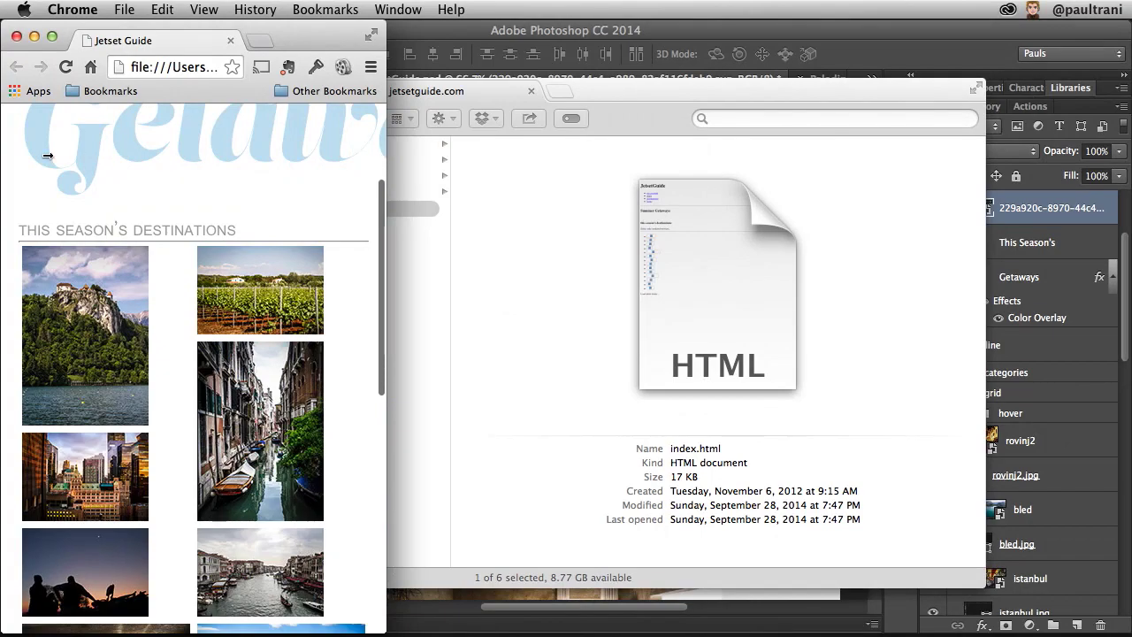
left_click_drag(48, 156, 1125, 172)
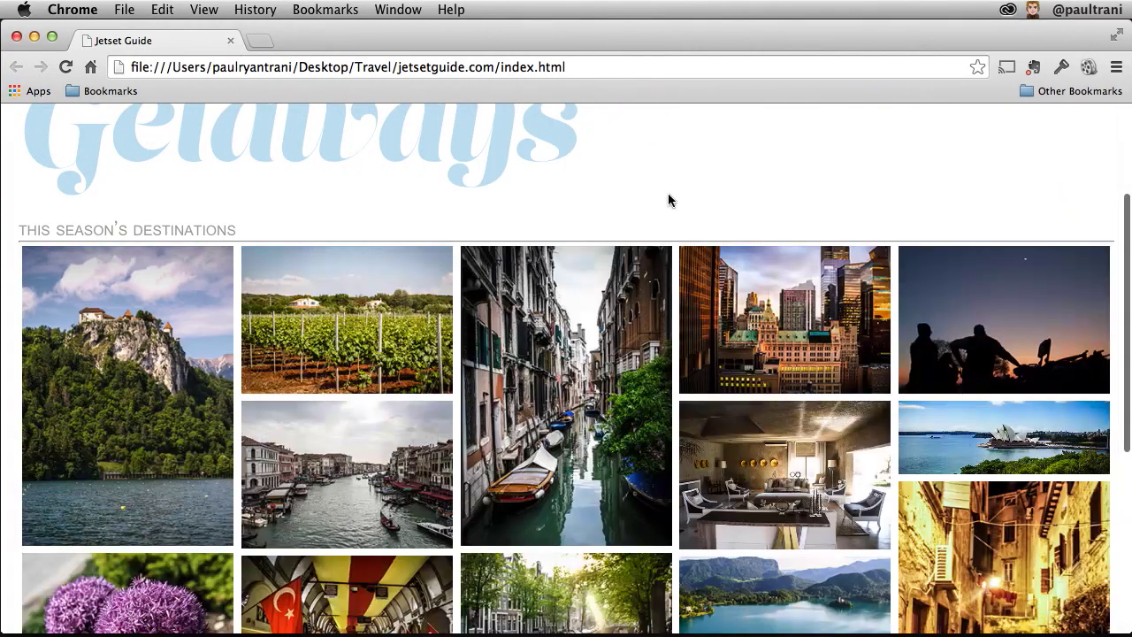
scroll(668, 200, "down", 10)
scroll(670, 193, "up", 15)
Bring up PaladinAttack.psd, play and stop its animation, then rotate the 3D knight model.
key("super+Tab")
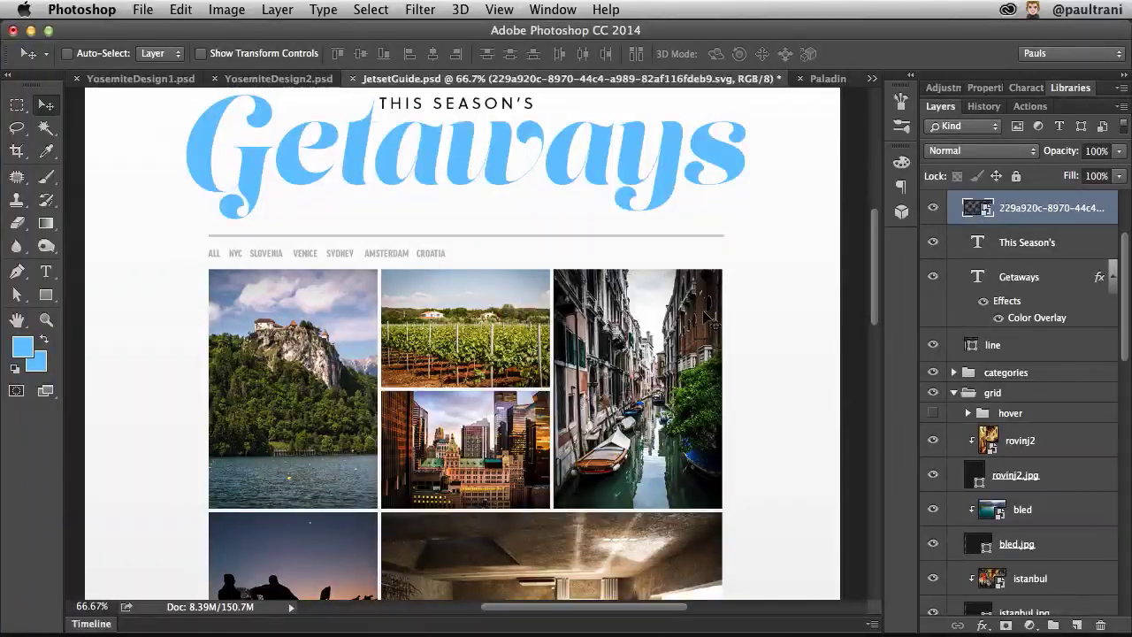
scroll(713, 322, "up", 5)
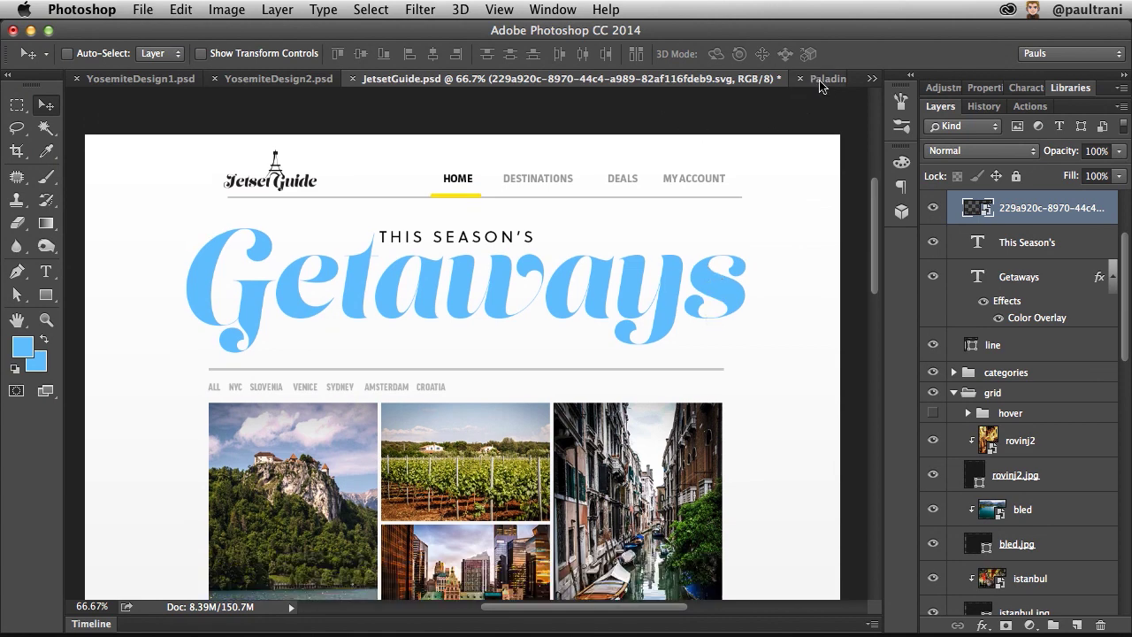
left_click(826, 80)
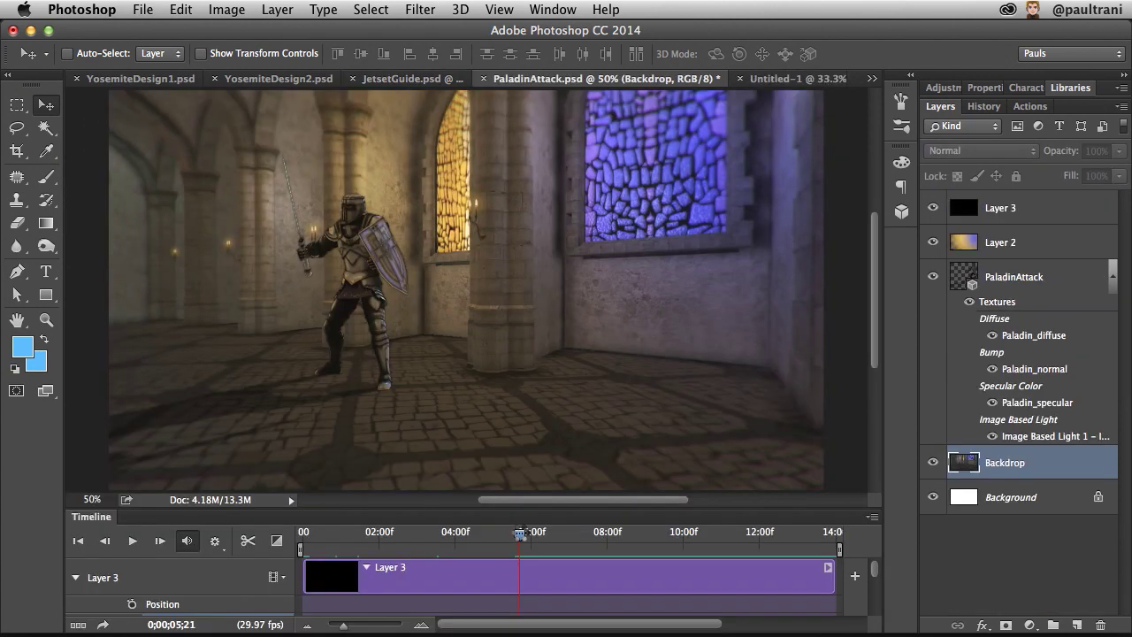
key("space")
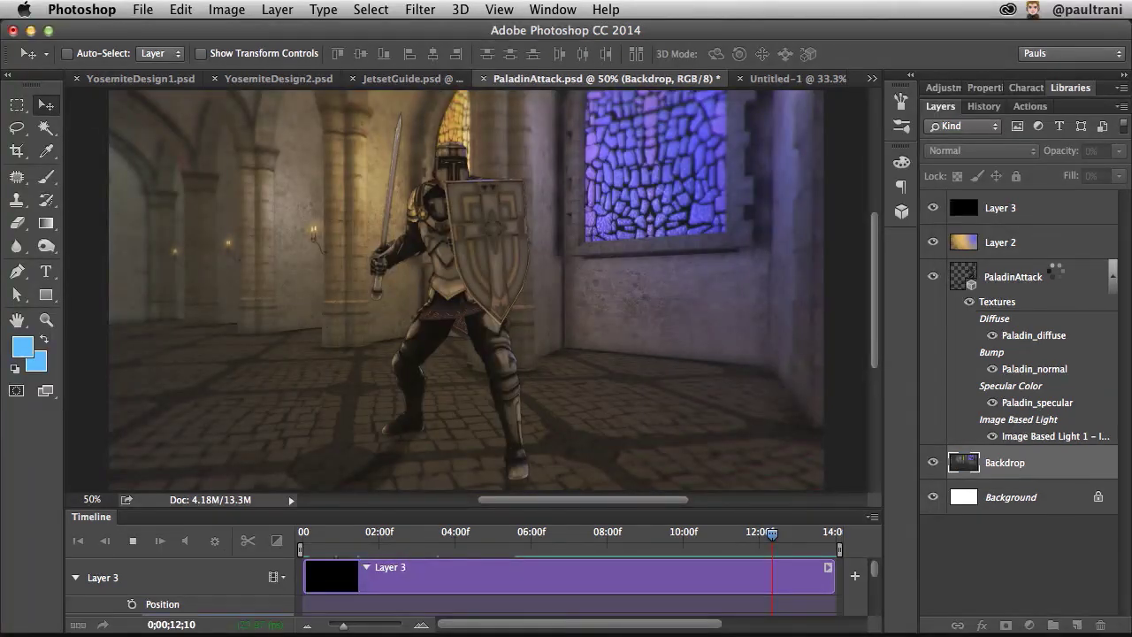
key("space")
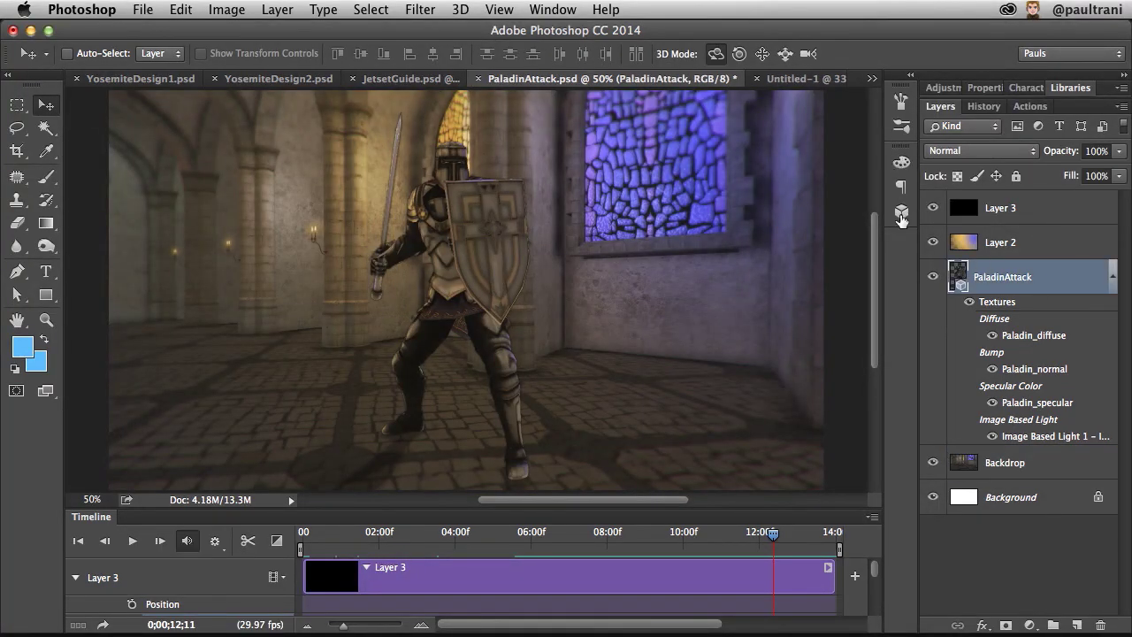
left_click(901, 212)
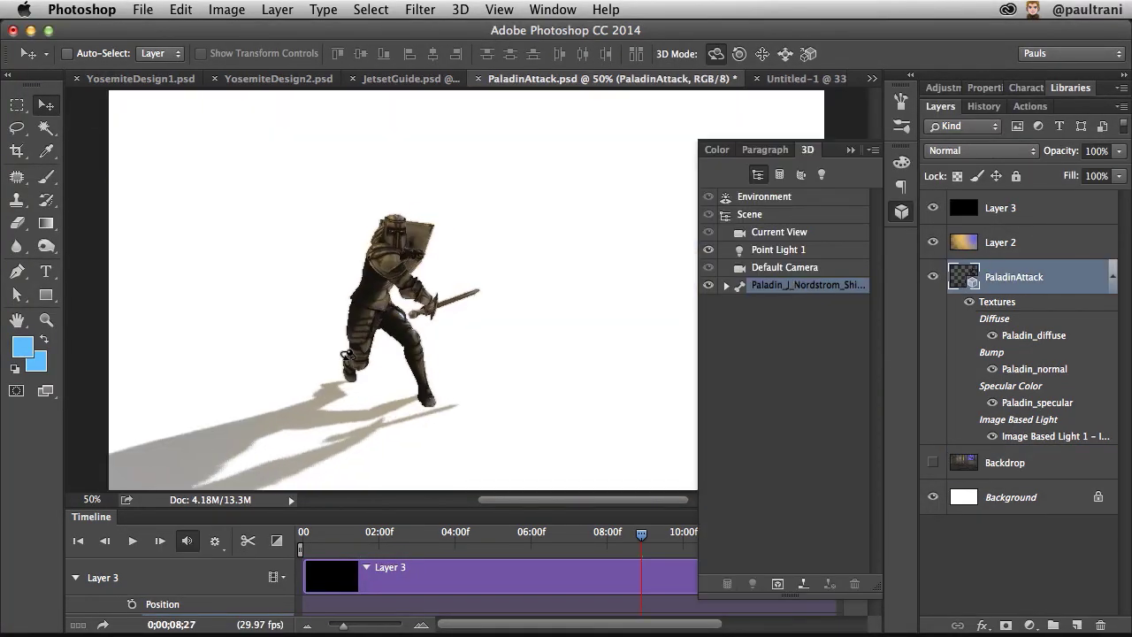
left_click_drag(266, 355, 496, 315)
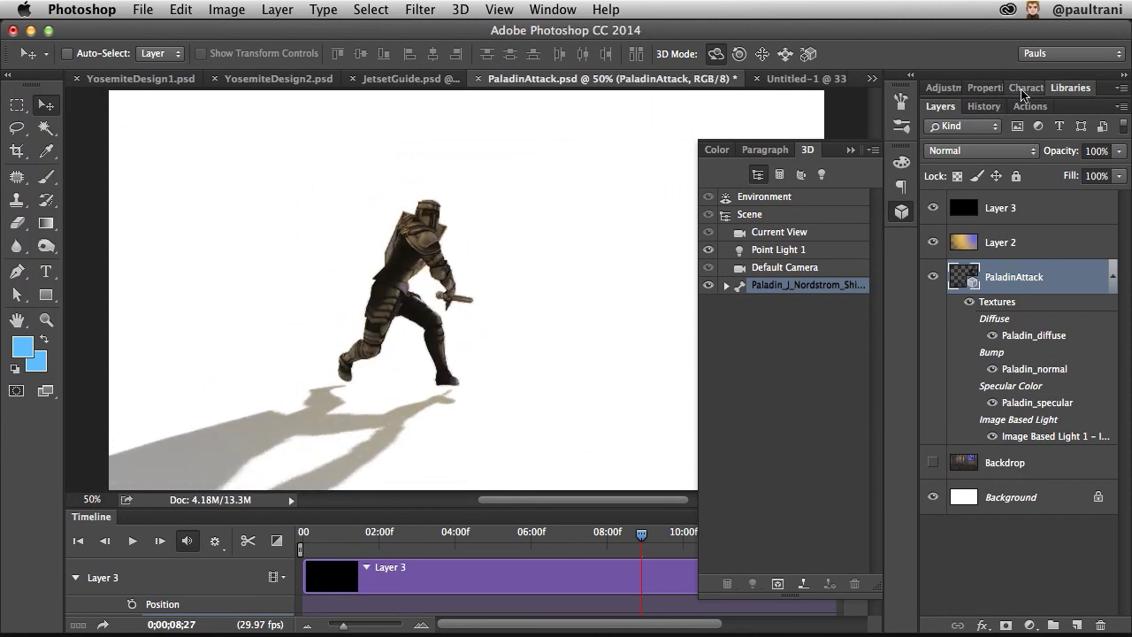